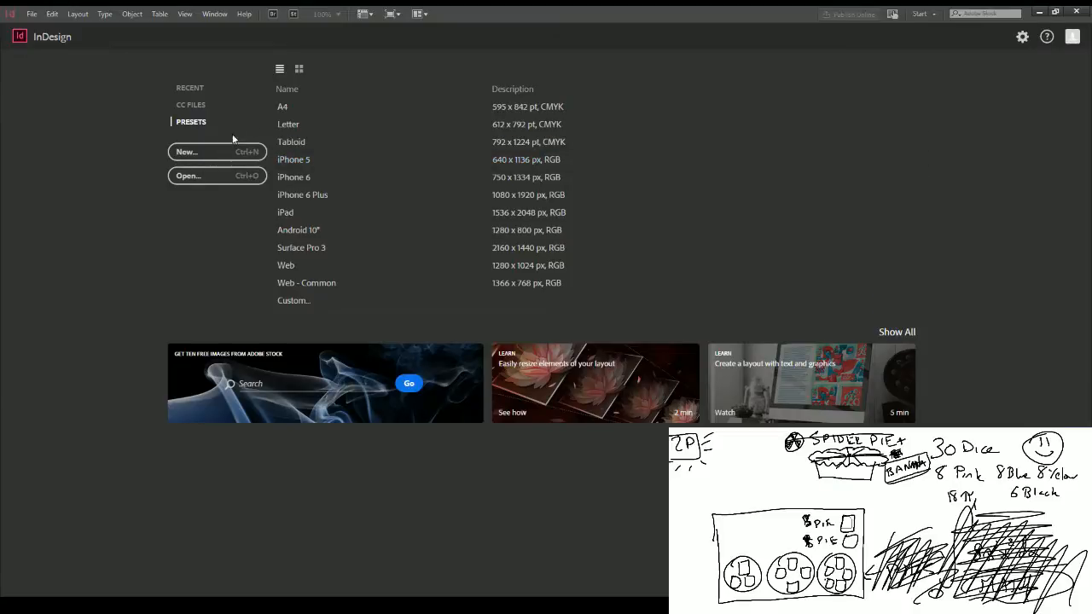
Step: Create a new landscape document about 42 by 30 picas with 3-pica margins
{"action": "left_click", "coordinate": [217, 152]}
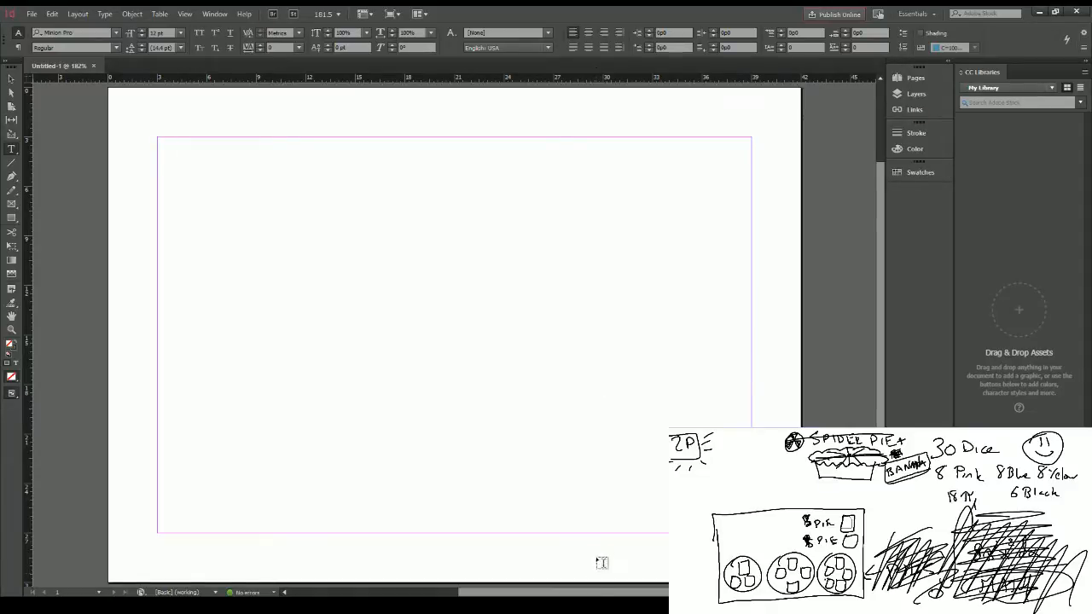
{"action": "left_click_drag", "start_coordinate": [593, 592], "coordinate": [608, 593]}
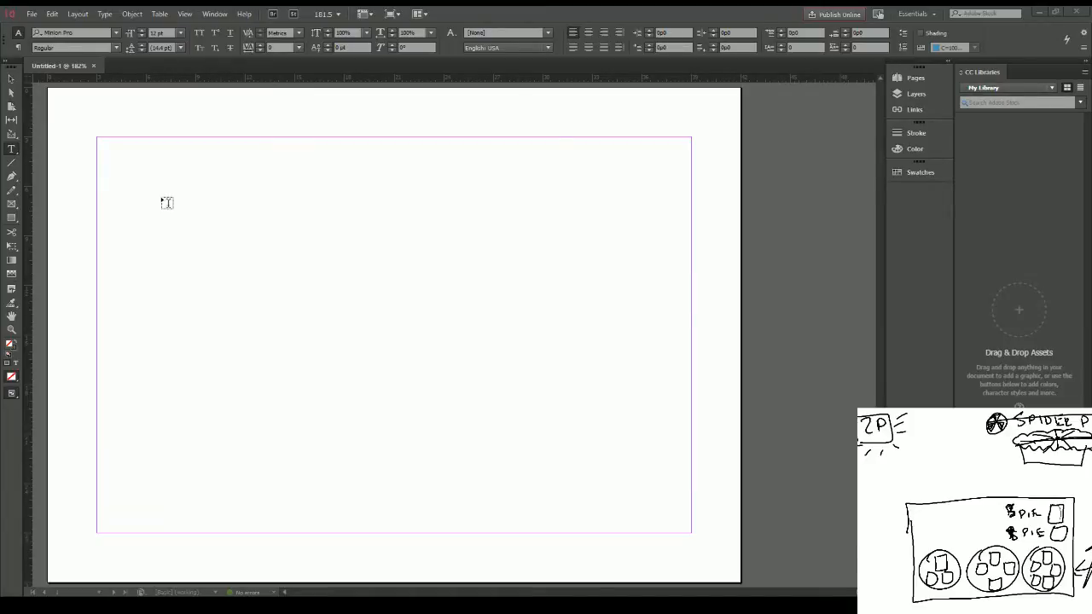
Step: Draw a rectangle in the upper half of the page and set its width and height to 14 mm
{"action": "left_click", "coordinate": [12, 218]}
{"action": "left_click_drag", "start_coordinate": [249, 247], "coordinate": [284, 292]}
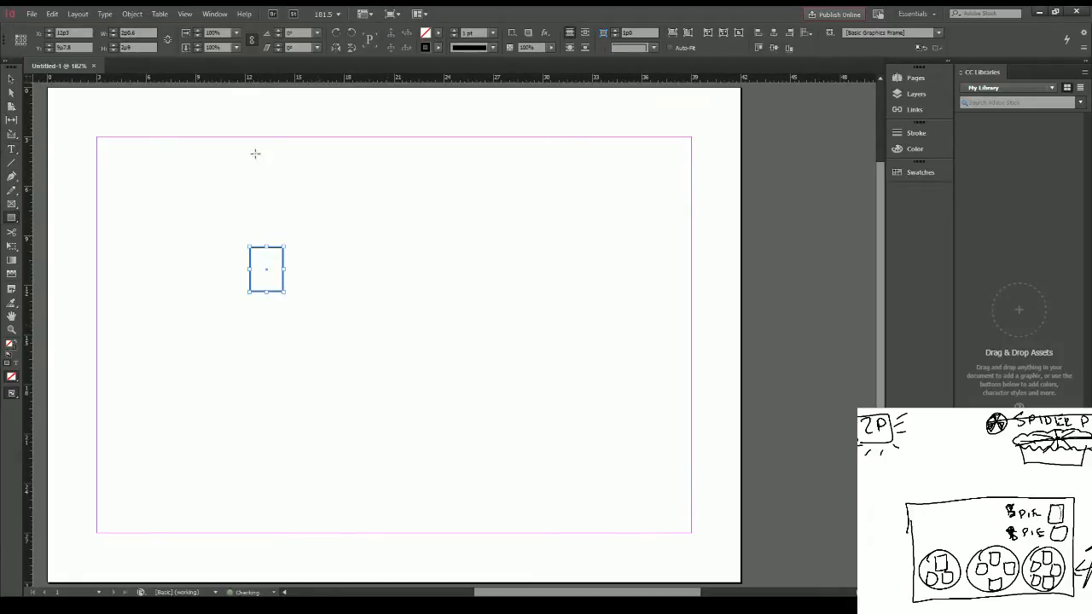
{"action": "left_click", "coordinate": [145, 32]}
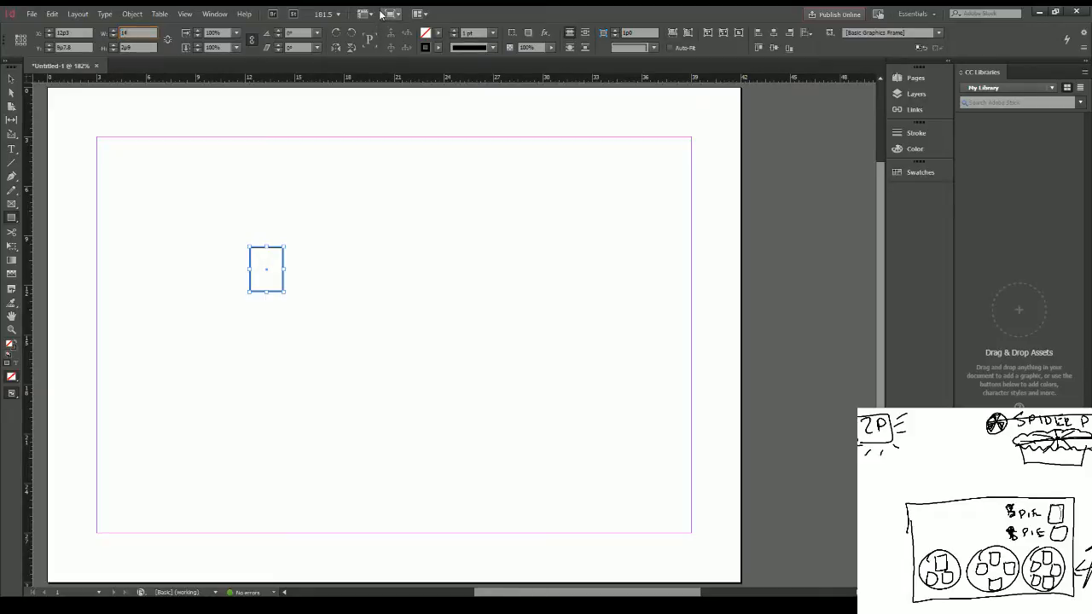
{"action": "key", "text": "Tab"}
{"action": "type", "text": "14mm"}
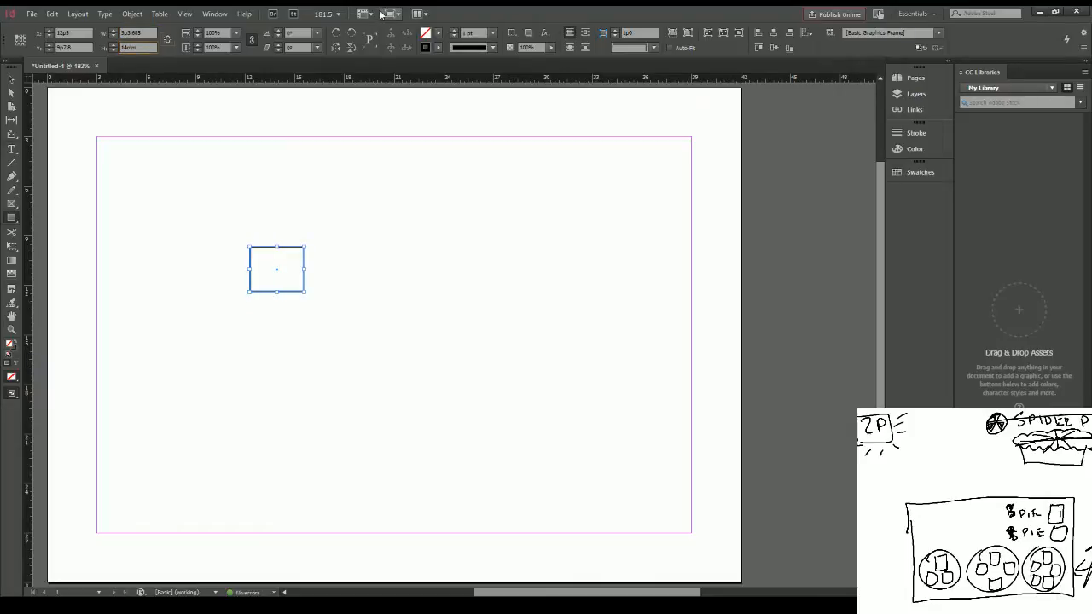
{"action": "key", "text": "Tab"}
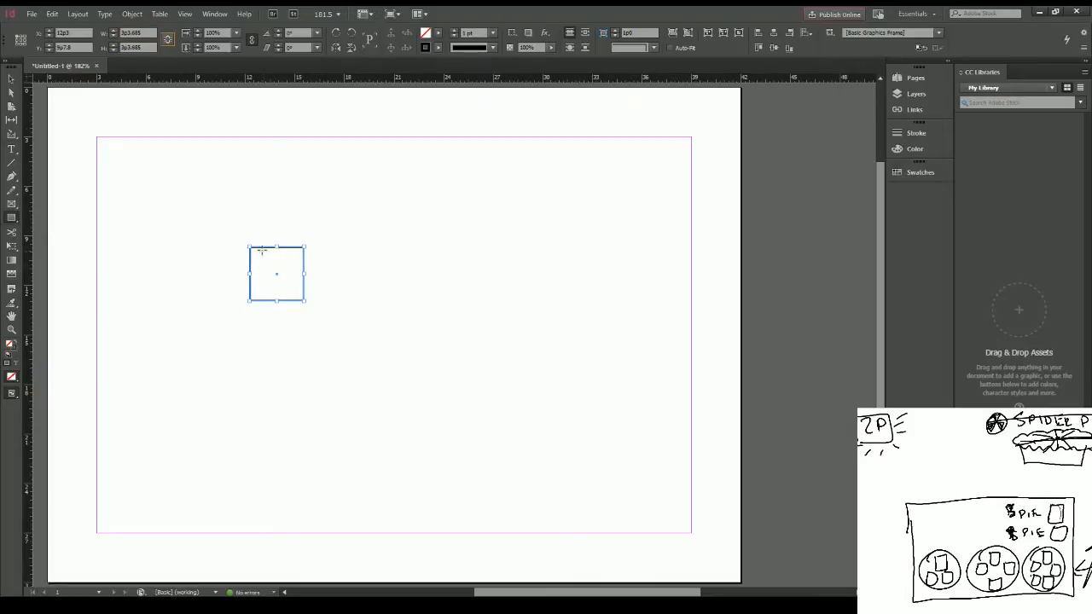
{"action": "left_click", "coordinate": [254, 227]}
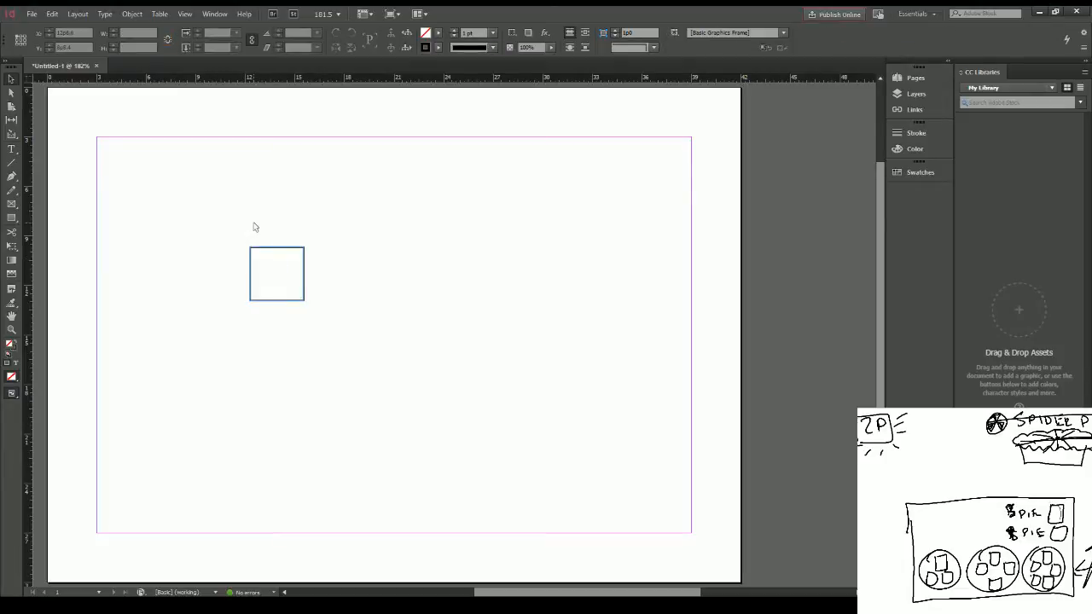
Step: Move the square to the page's lower left and paste two copies to form a triangle with one square above two
{"action": "left_click_drag", "start_coordinate": [271, 257], "coordinate": [126, 413]}
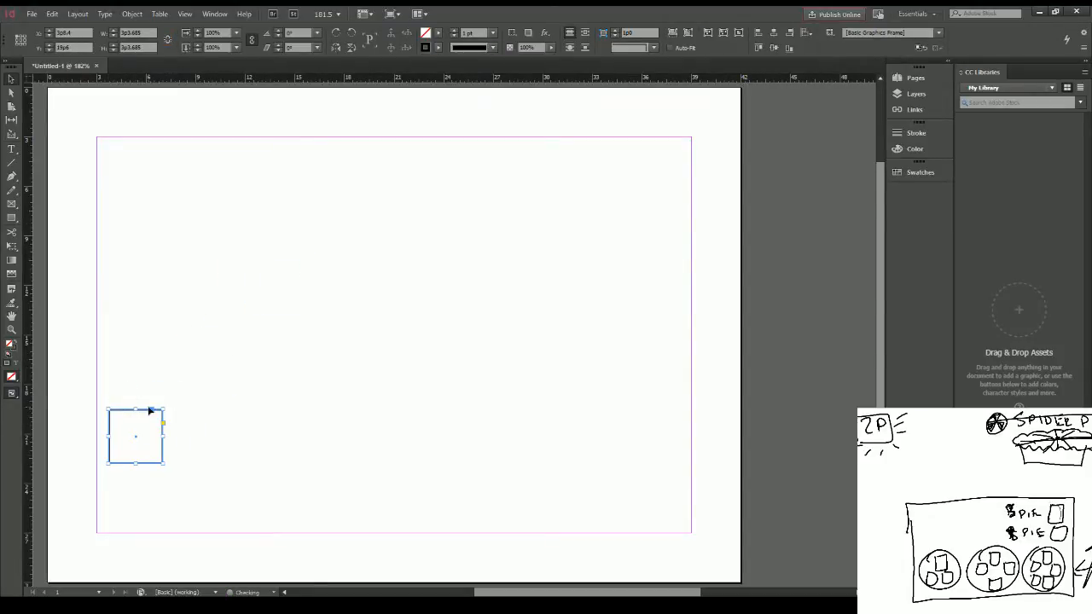
{"action": "key", "text": "ctrl+c"}
{"action": "key", "text": "ctrl+v"}
{"action": "left_click_drag", "start_coordinate": [440, 314], "coordinate": [150, 349]}
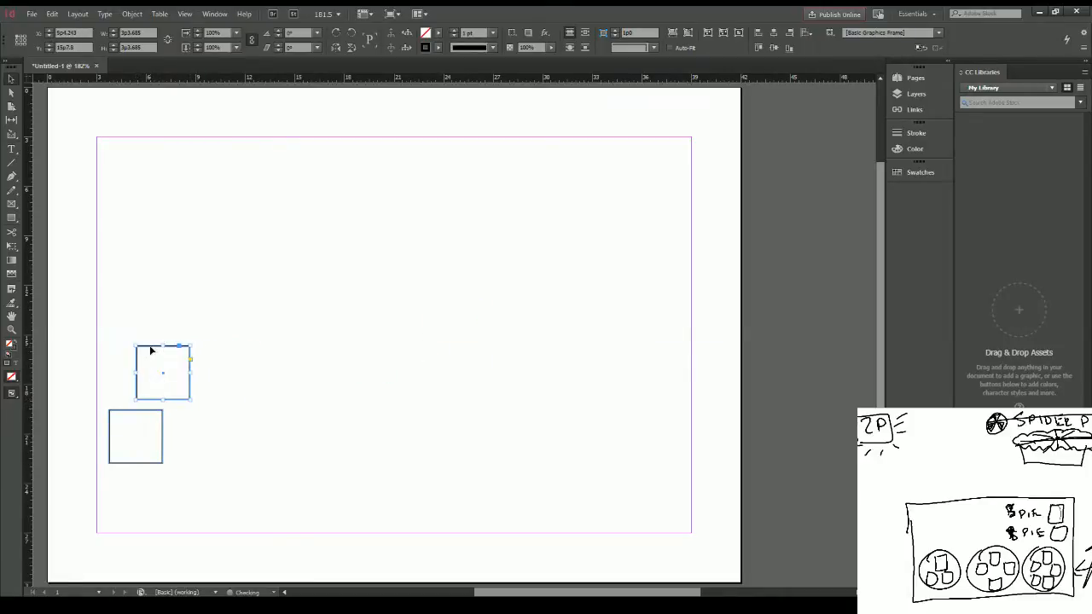
{"action": "key", "text": "ctrl+v"}
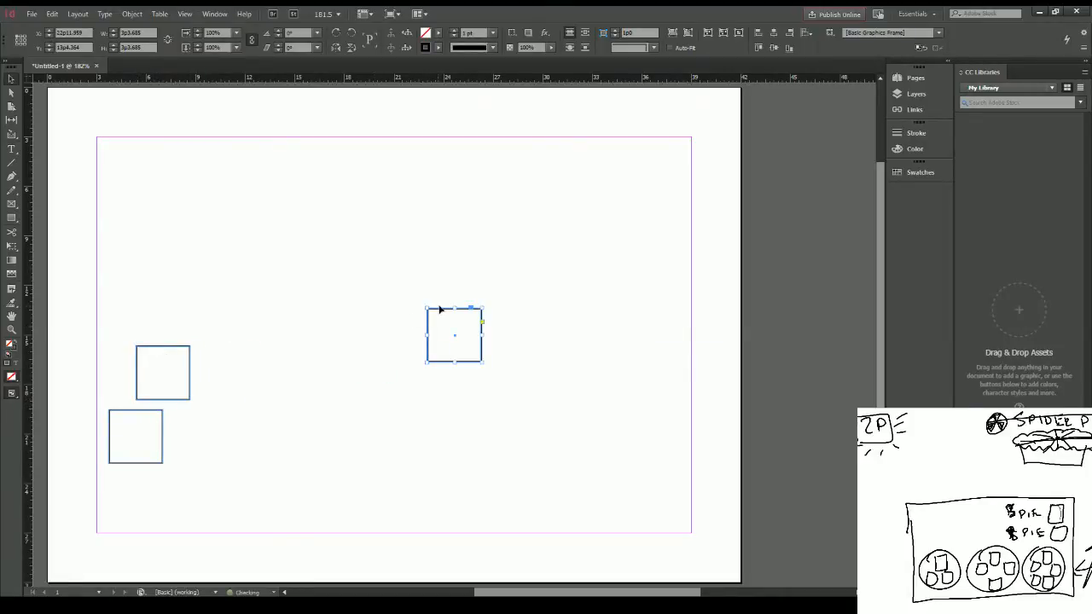
{"action": "left_click_drag", "start_coordinate": [440, 310], "coordinate": [184, 412]}
{"action": "left_click", "coordinate": [312, 366]}
Step: Paste four more copies of the square and arrange them as a two-by-two grid beside the triangle group
{"action": "key", "text": "ctrl+v"}
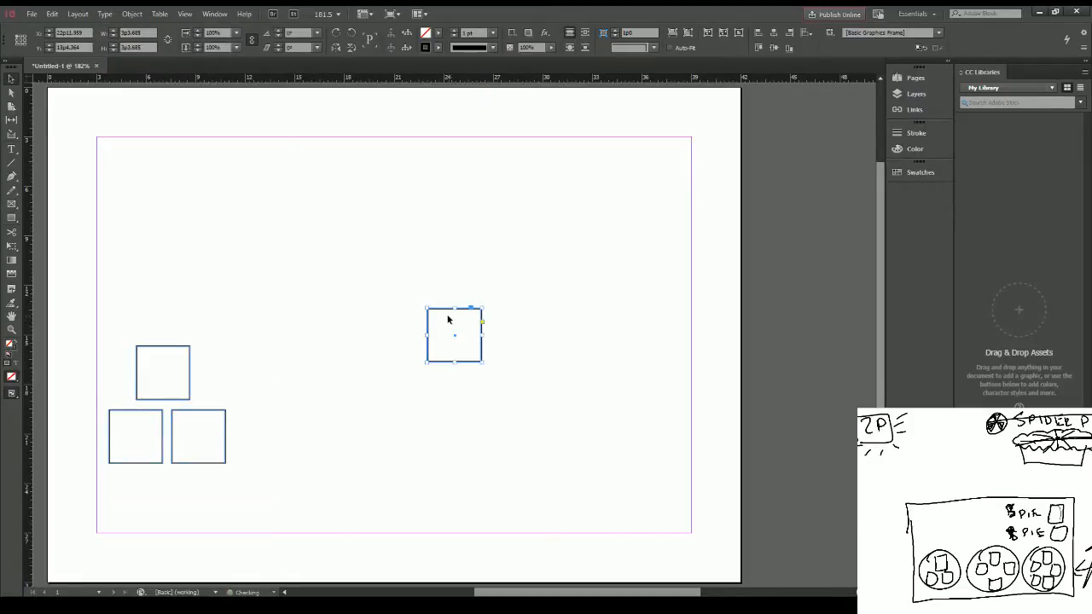
{"action": "left_click_drag", "start_coordinate": [443, 309], "coordinate": [285, 351]}
{"action": "key", "text": "ctrl+v"}
{"action": "left_click_drag", "start_coordinate": [442, 310], "coordinate": [281, 416]}
{"action": "key", "text": "ctrl+v"}
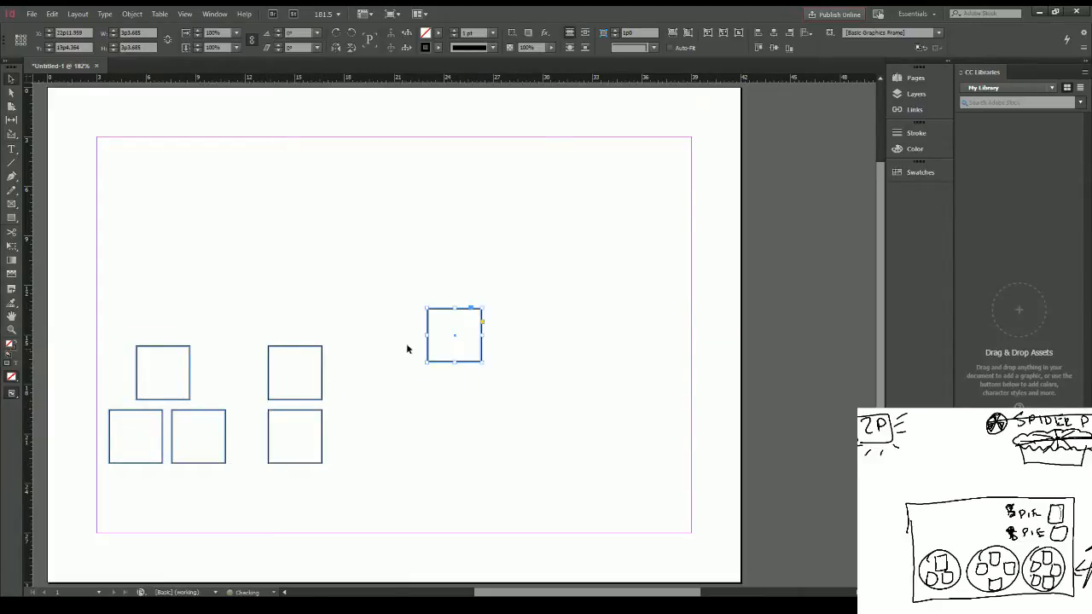
{"action": "left_click_drag", "start_coordinate": [443, 311], "coordinate": [375, 370]}
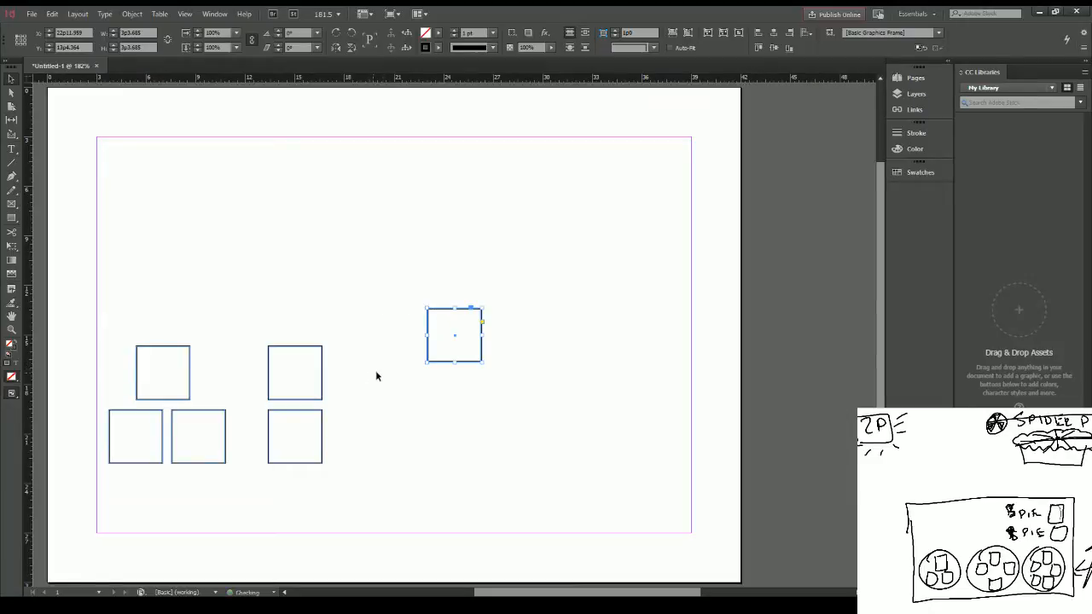
{"action": "left_click", "coordinate": [441, 315]}
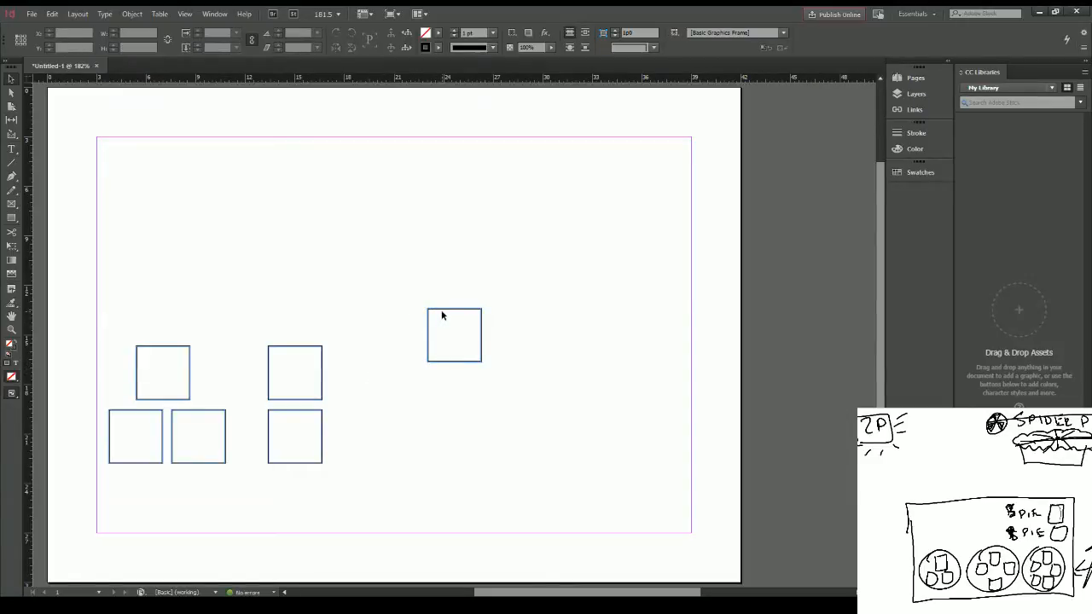
{"action": "left_click", "coordinate": [441, 315]}
{"action": "left_click_drag", "start_coordinate": [441, 315], "coordinate": [360, 353]}
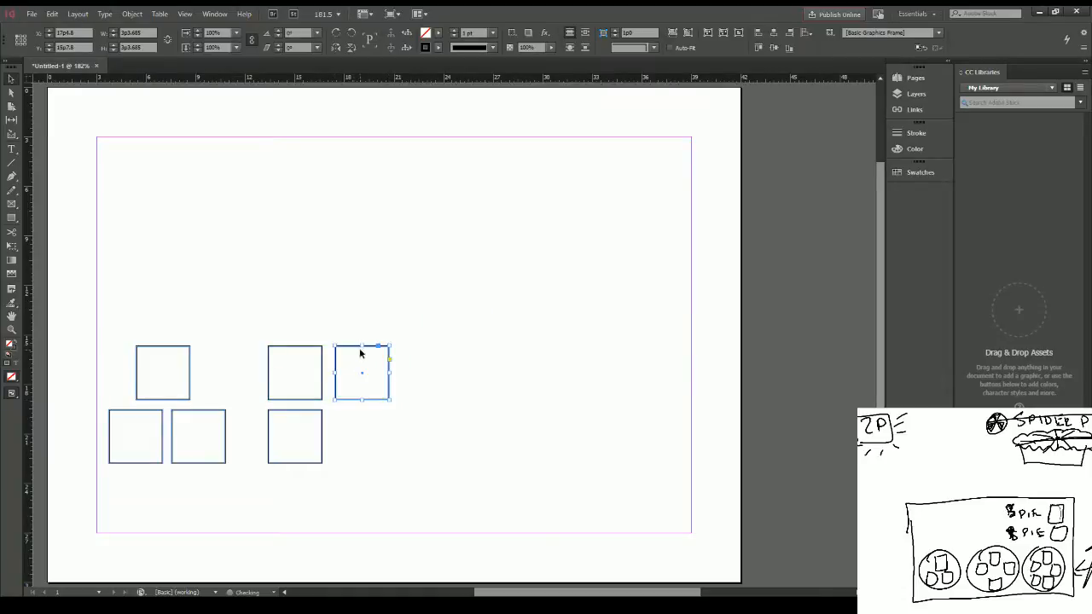
{"action": "left_click_drag", "start_coordinate": [445, 314], "coordinate": [353, 415]}
{"action": "left_click_drag", "start_coordinate": [342, 314], "coordinate": [367, 458]}
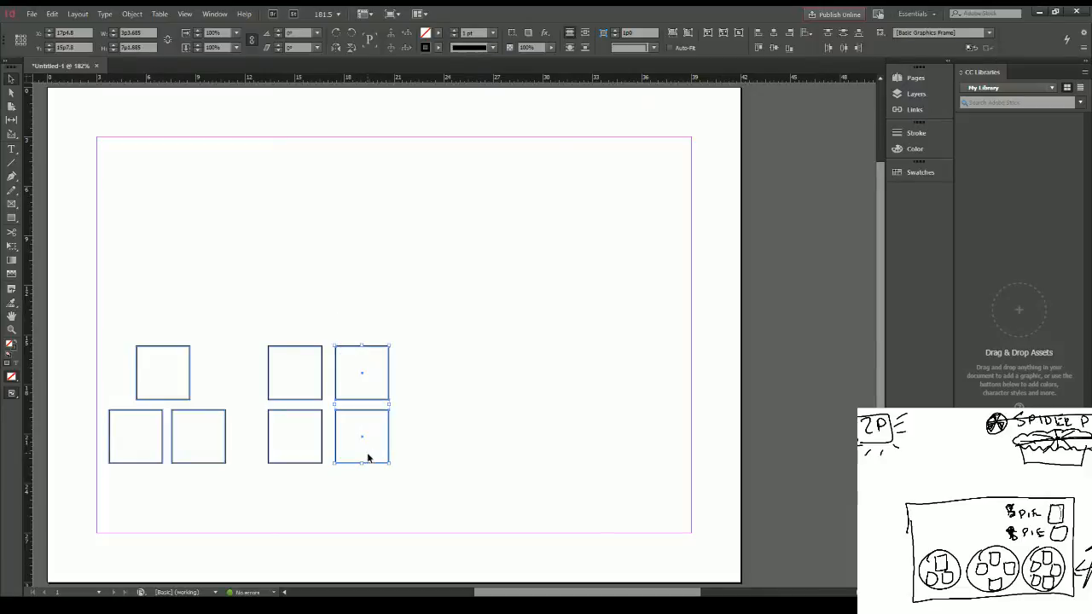
{"action": "left_click", "coordinate": [455, 378]}
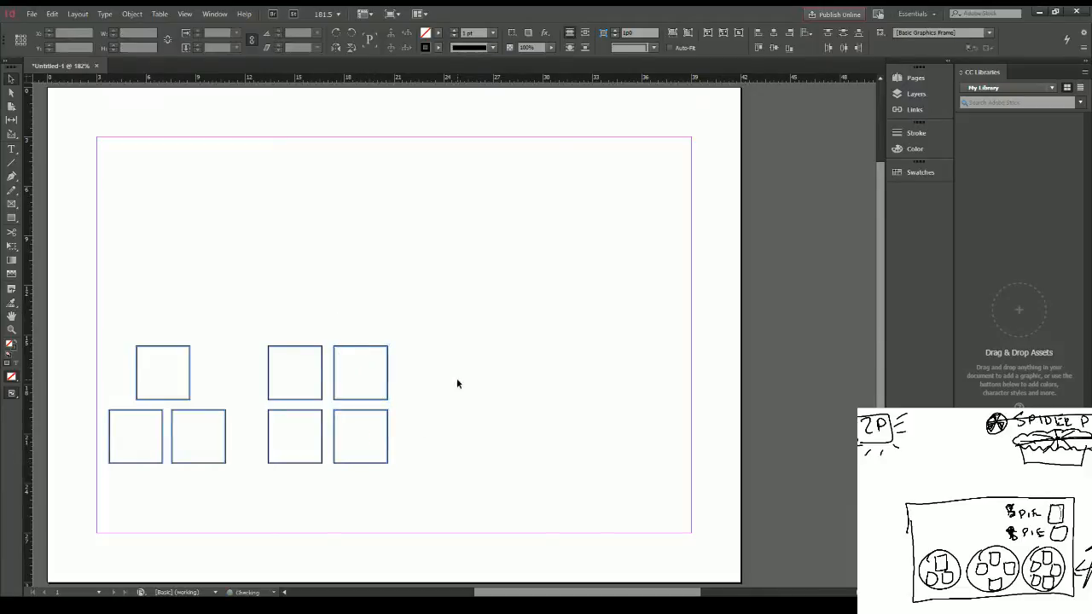
Step: Paste five more squares to the right of the grid, placing two in a lower row and three in an upper row
{"action": "left_click", "coordinate": [348, 347]}
{"action": "key", "text": "ctrl+c"}
{"action": "key", "text": "ctrl+v"}
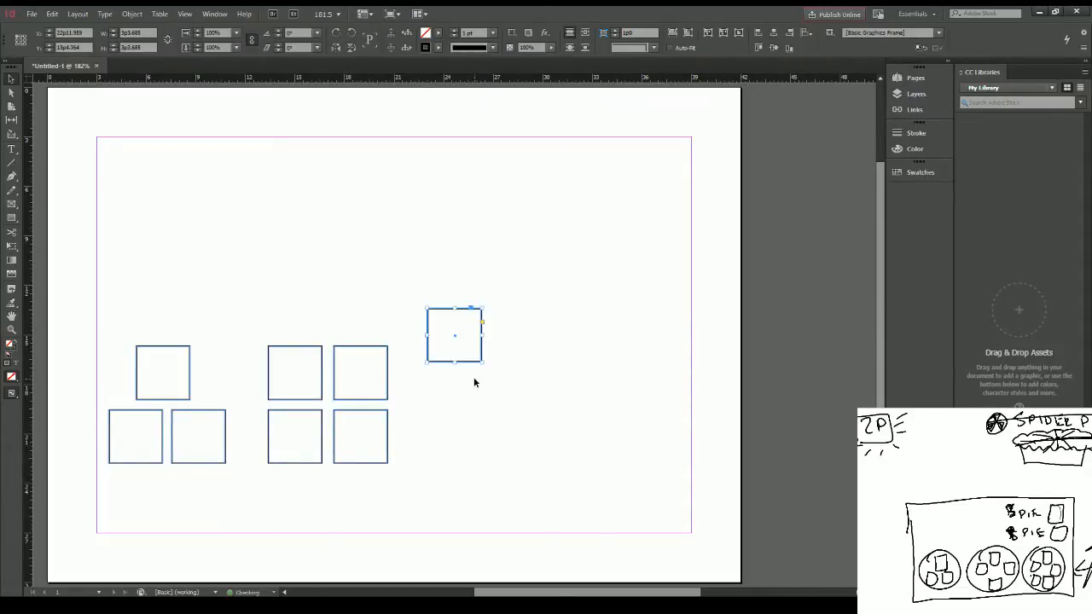
{"action": "left_click_drag", "start_coordinate": [448, 312], "coordinate": [477, 414]}
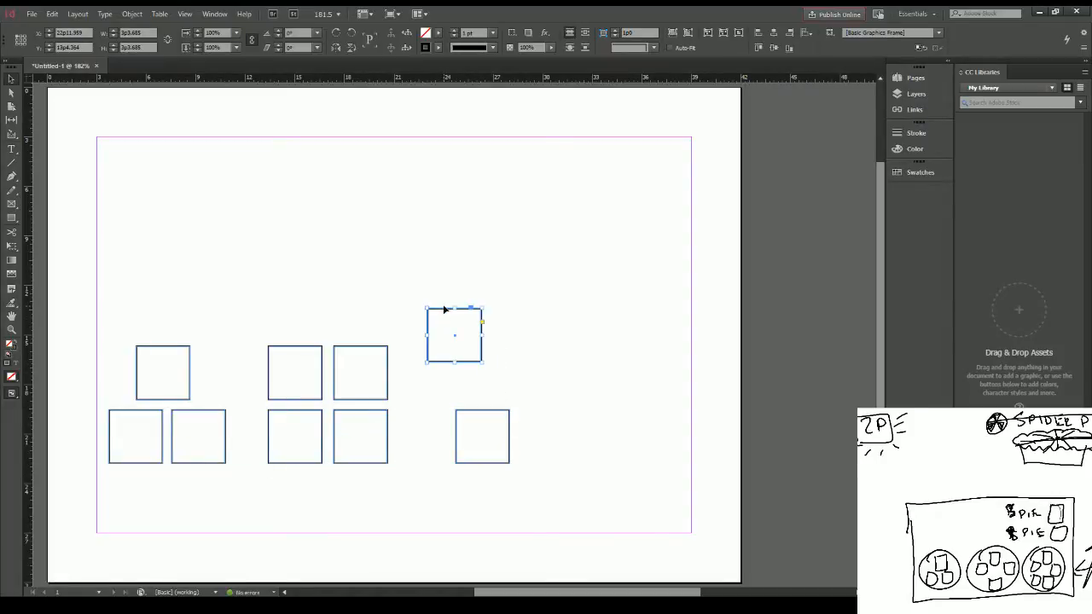
{"action": "left_click_drag", "start_coordinate": [444, 313], "coordinate": [529, 411]}
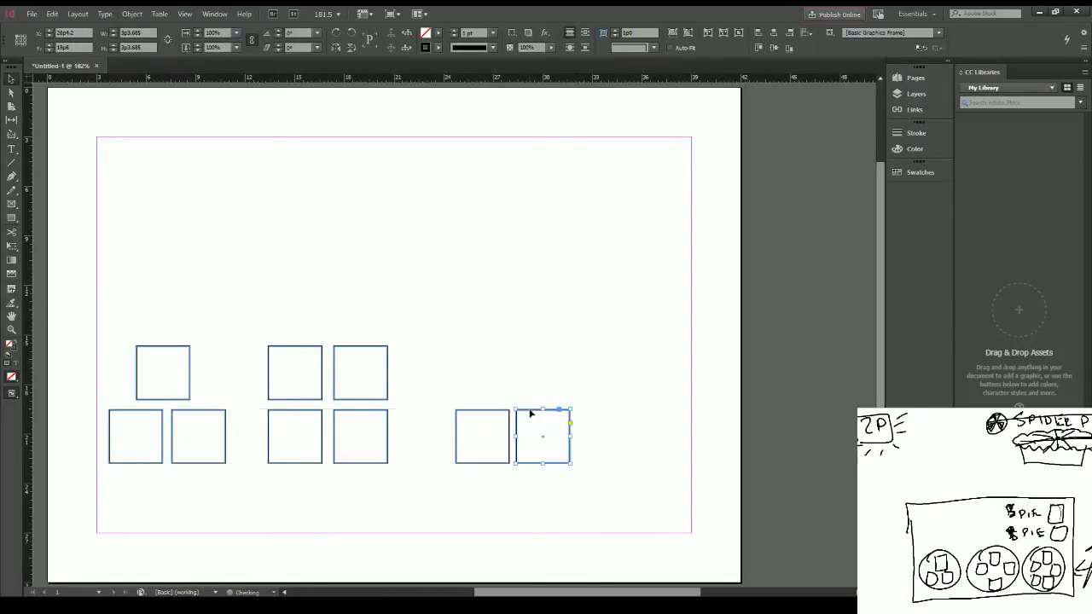
{"action": "left_click_drag", "start_coordinate": [442, 313], "coordinate": [445, 349]}
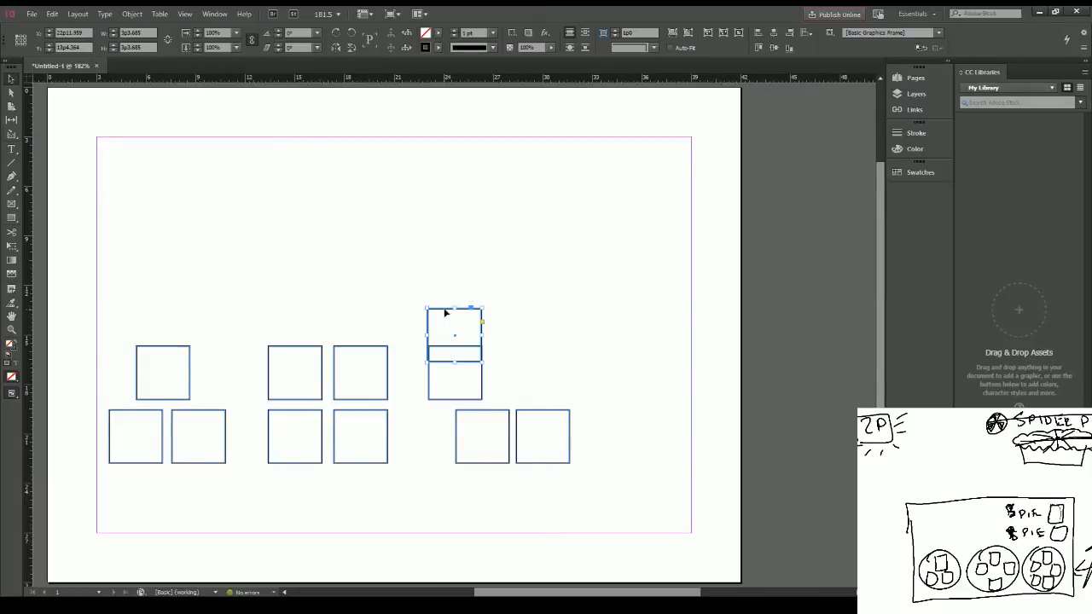
{"action": "left_click_drag", "start_coordinate": [445, 310], "coordinate": [504, 351]}
{"action": "left_click", "coordinate": [461, 309]}
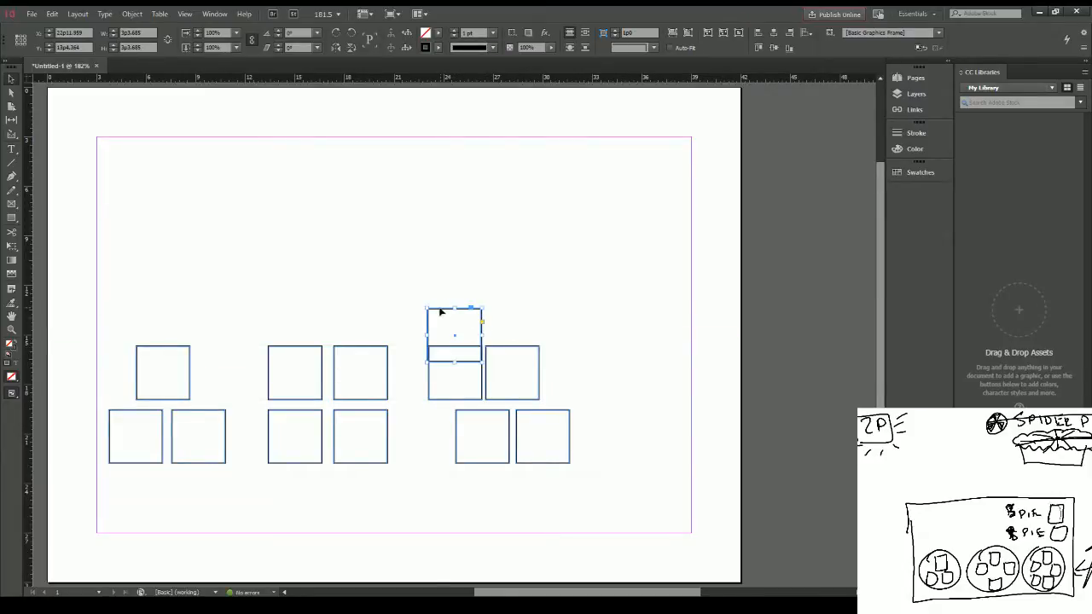
{"action": "left_click_drag", "start_coordinate": [441, 312], "coordinate": [501, 350]}
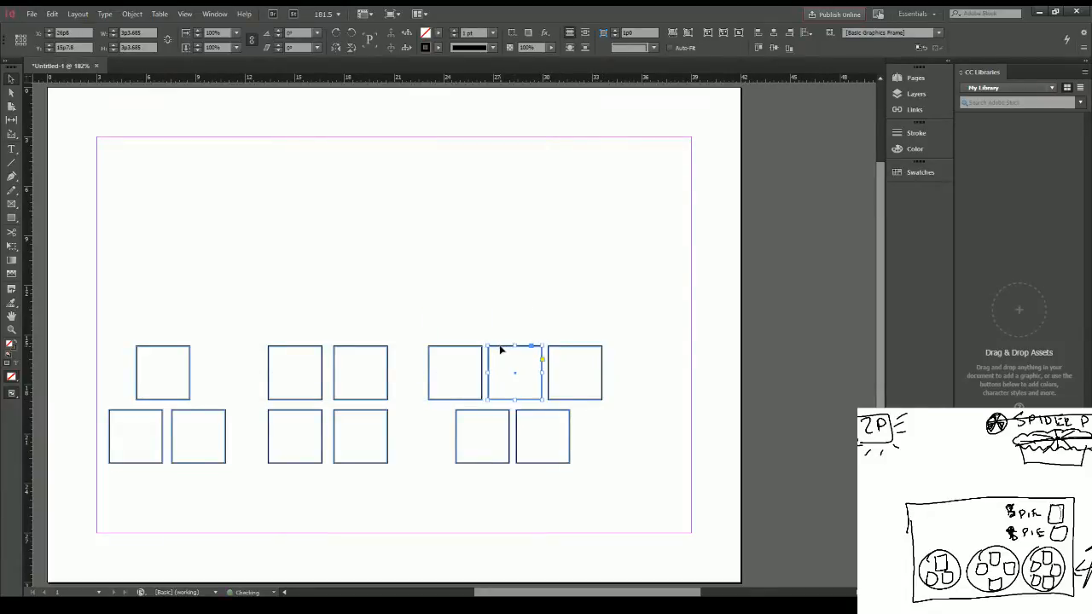
Step: Centre the three-square row above the two-square row and move the whole five-square group about 50 px right
{"action": "left_click", "coordinate": [455, 317]}
{"action": "left_click_drag", "start_coordinate": [449, 322], "coordinate": [570, 394]}
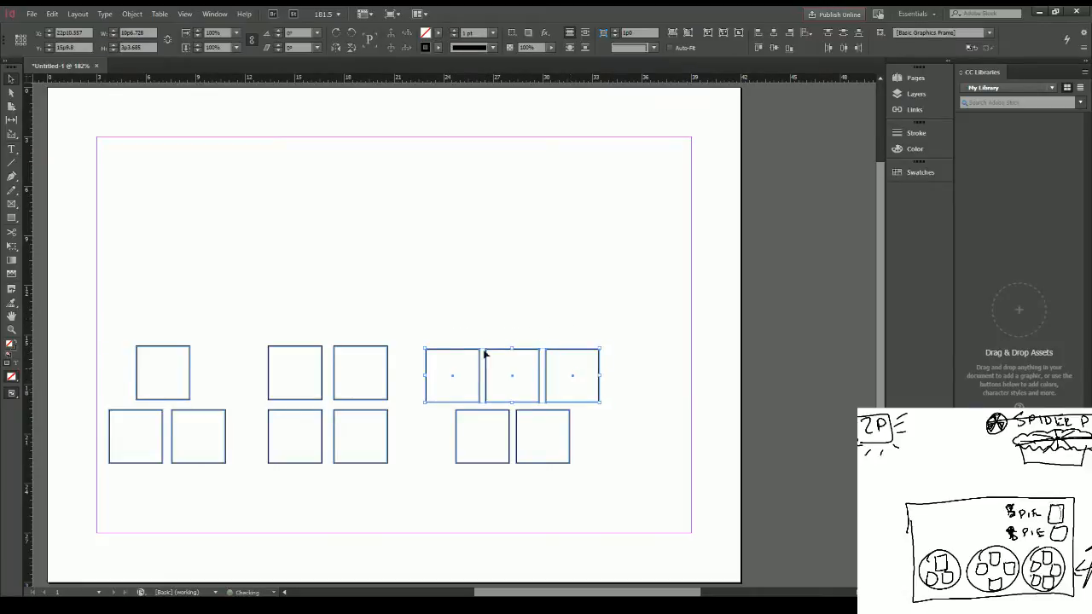
{"action": "left_click", "coordinate": [455, 336]}
{"action": "left_click_drag", "start_coordinate": [457, 333], "coordinate": [559, 465]}
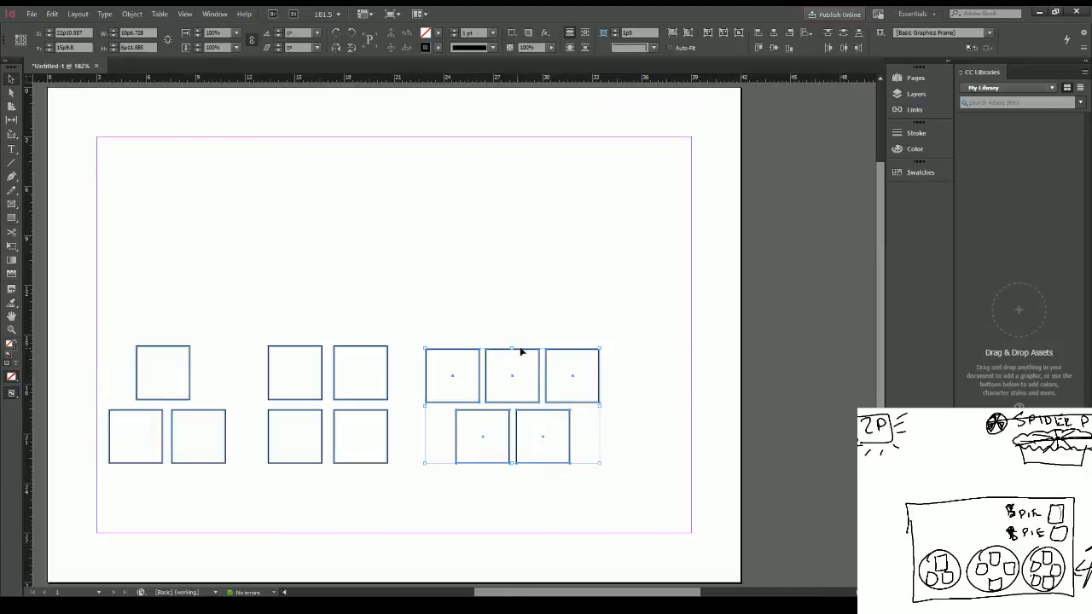
{"action": "left_click_drag", "start_coordinate": [520, 351], "coordinate": [574, 351]}
Step: Move the four-square grid right between the other groups and level its top with the five-square group
{"action": "left_click_drag", "start_coordinate": [297, 323], "coordinate": [336, 414]}
{"action": "left_click_drag", "start_coordinate": [358, 348], "coordinate": [385, 349]}
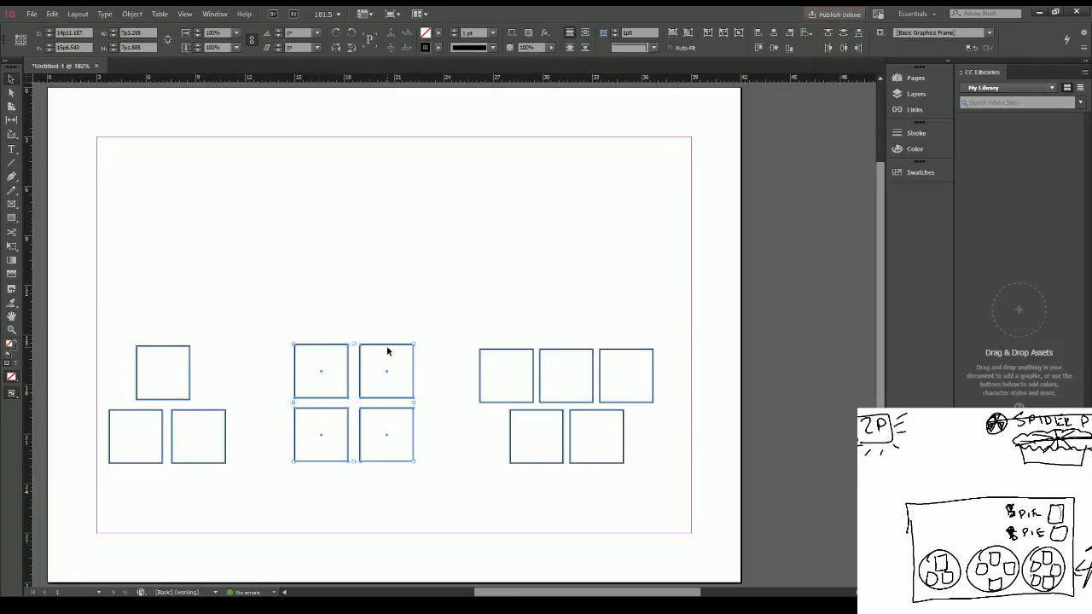
{"action": "left_click_drag", "start_coordinate": [387, 346], "coordinate": [388, 349]}
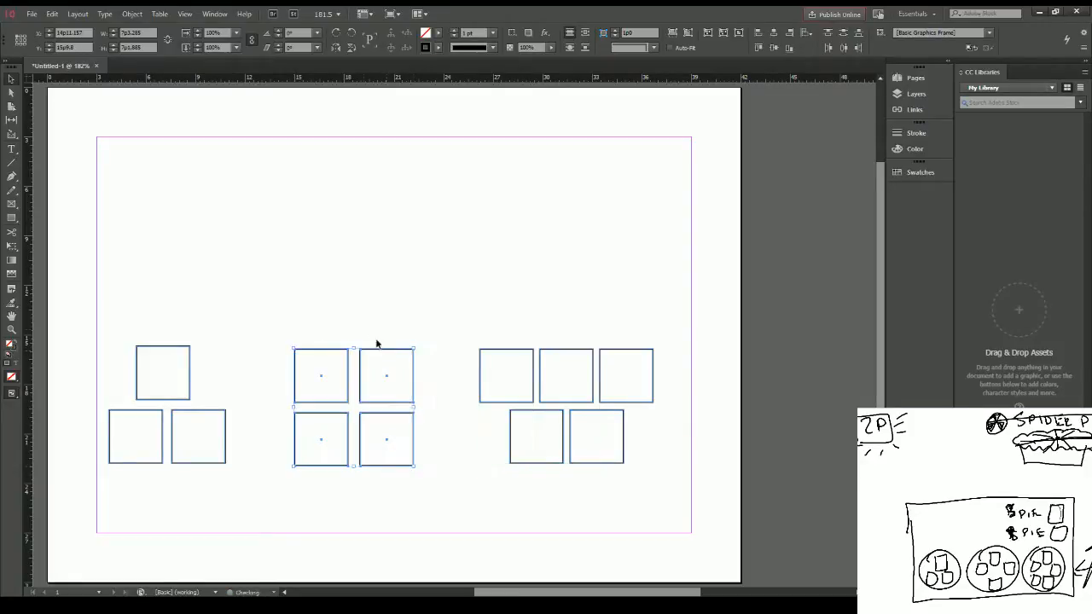
{"action": "left_click", "coordinate": [378, 343]}
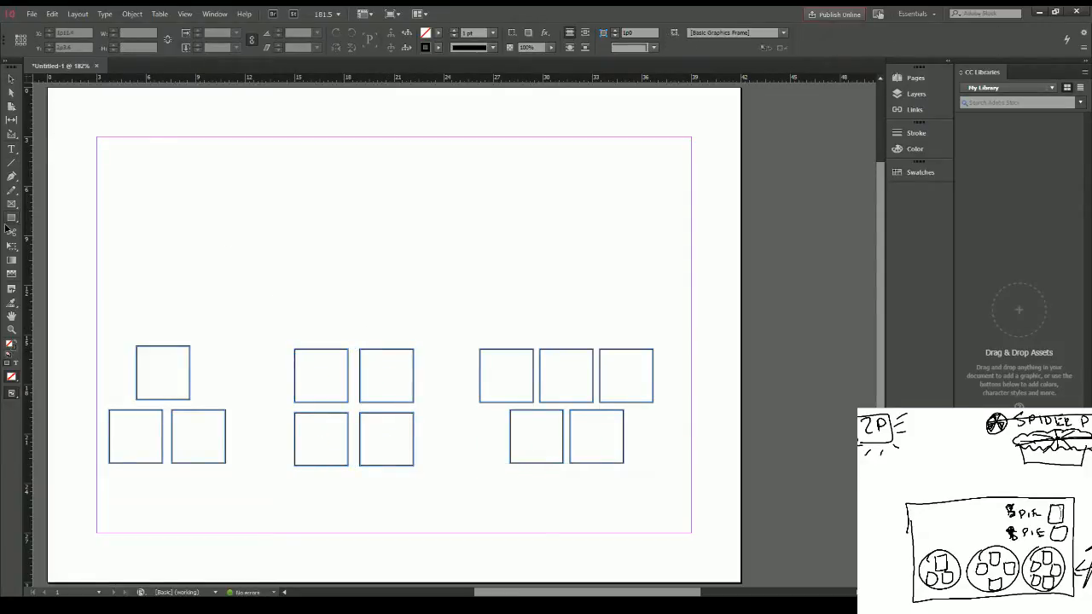
Step: Draw a circle about 11p1 in diameter around the three-square group and an equal one around the four-square grid
{"action": "key", "text": "l"}
{"action": "mouse_move", "coordinate": [79, 319]}
{"action": "left_mouse_down"}
{"action": "mouse_move", "coordinate": [242, 465]}
{"action": "mouse_move", "coordinate": [261, 510]}
{"action": "left_mouse_up"}
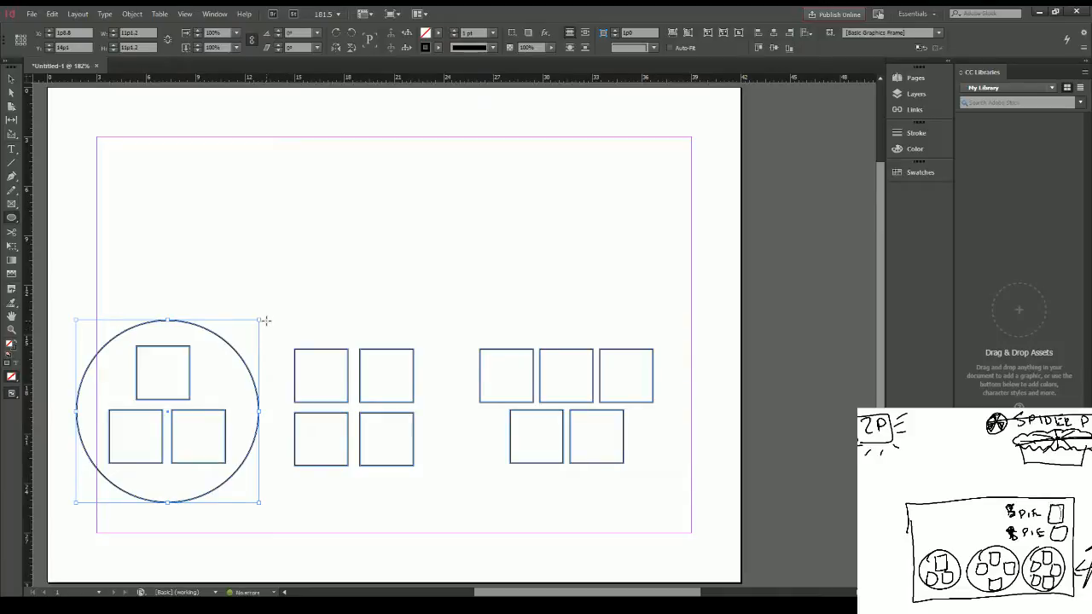
{"action": "left_click_drag", "start_coordinate": [265, 319], "coordinate": [449, 541]}
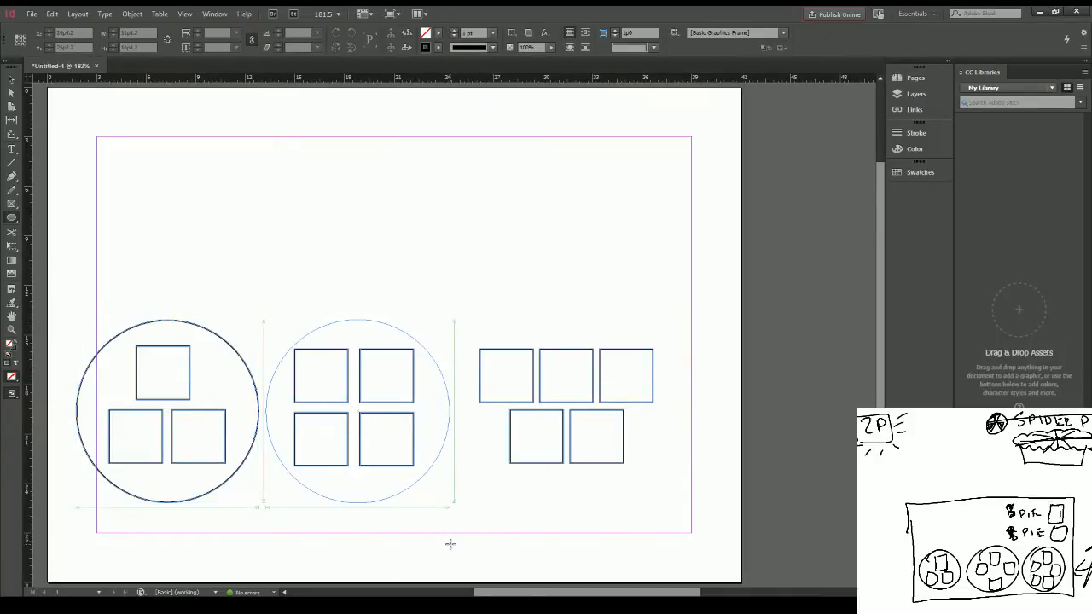
Step: Draw a circle about 13p6 in diameter around the five-square group and nudge it slightly left inside the margin
{"action": "mouse_move", "coordinate": [469, 303]}
{"action": "left_mouse_down"}
{"action": "mouse_move", "coordinate": [638, 514]}
{"action": "mouse_move", "coordinate": [693, 556]}
{"action": "left_mouse_up"}
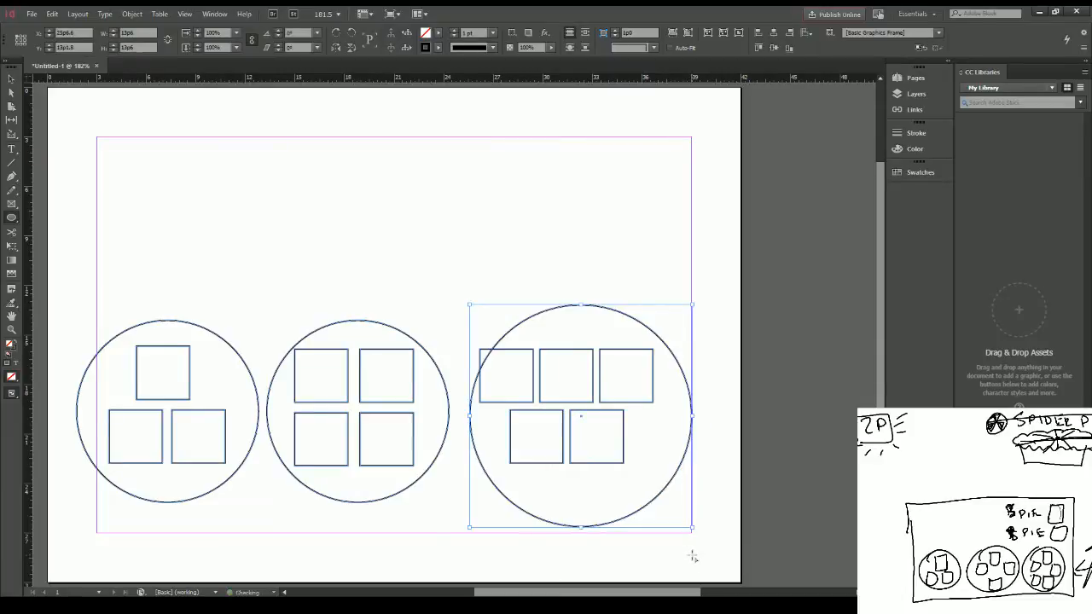
{"action": "key", "text": "Left"}
{"action": "key", "text": "Left"}
{"action": "key", "text": "Left"}
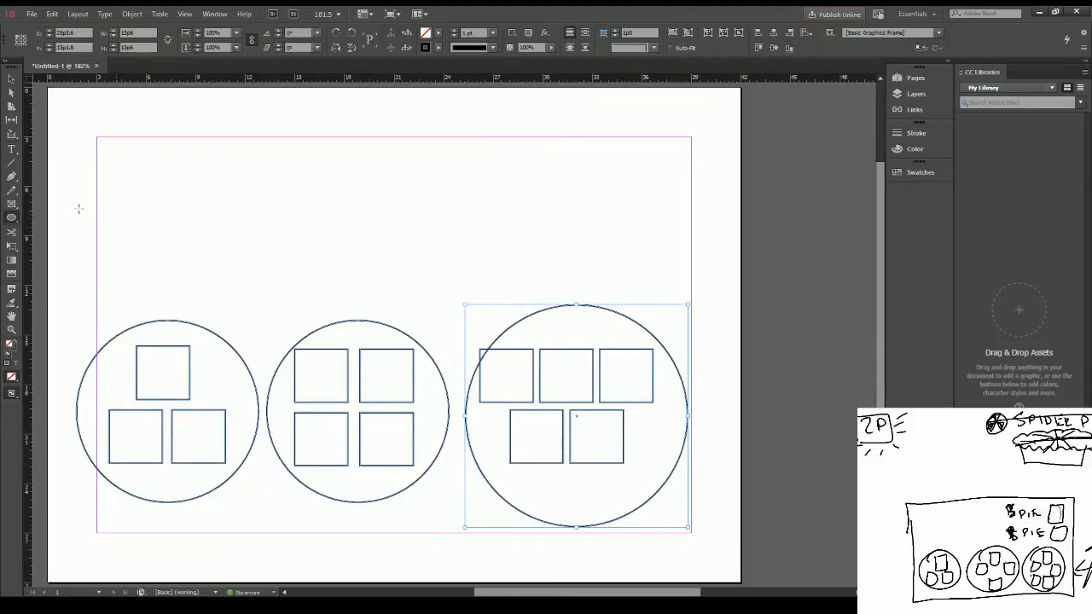
Step: Select the five squares in the largest circle and nudge them right and down so they fit inside it
{"action": "left_click", "coordinate": [11, 78]}
{"action": "left_click_drag", "start_coordinate": [536, 483], "coordinate": [627, 365]}
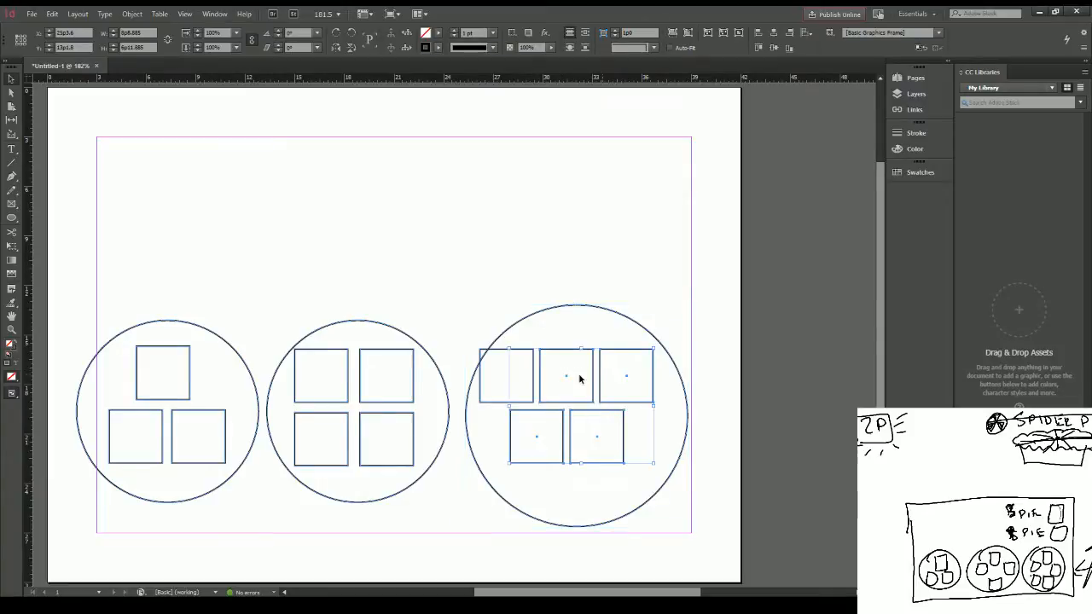
{"action": "left_click", "coordinate": [532, 378], "text": "shift"}
{"action": "key", "text": "Right"}
{"action": "key", "text": "Down"}
{"action": "key", "text": "Right"}
{"action": "key", "text": "Down"}
{"action": "key", "text": "Right"}
{"action": "key", "text": "Down"}
{"action": "key", "text": "Right"}
{"action": "key", "text": "Down"}
{"action": "key", "text": "Right"}
{"action": "key", "text": "Down"}
{"action": "key", "text": "Right"}
{"action": "key", "text": "Down"}
{"action": "key", "text": "Right"}
{"action": "key", "text": "Down"}
{"action": "key", "text": "Right"}
{"action": "key", "text": "Down"}
{"action": "key", "text": "Right"}
{"action": "key", "text": "Down"}
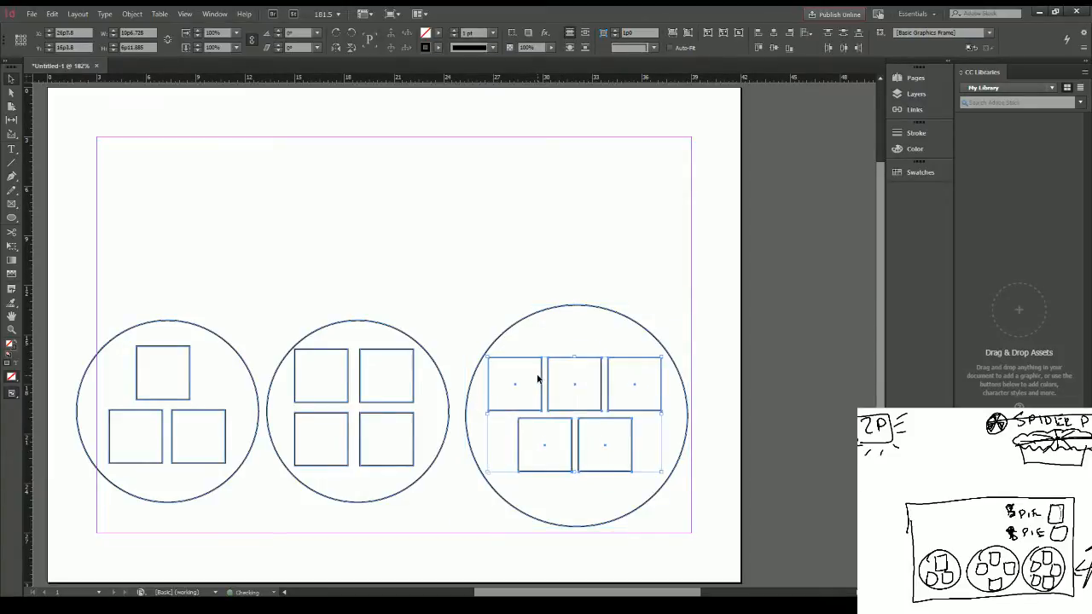
{"action": "key", "text": "Down"}
{"action": "key", "text": "Down"}
{"action": "key", "text": "Down"}
{"action": "key", "text": "Down"}
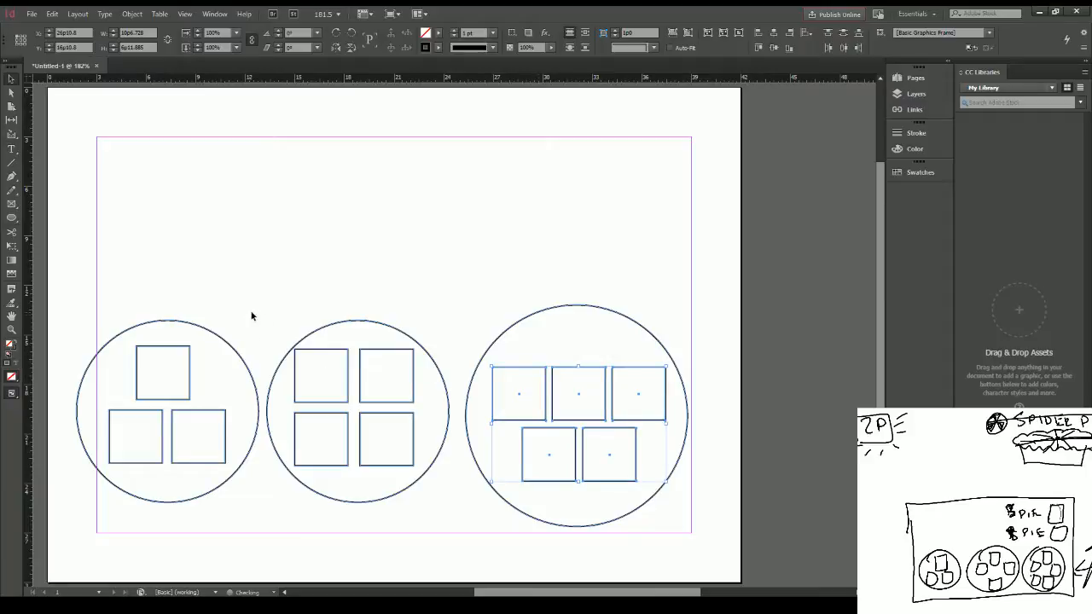
Step: Select the four squares in the middle circle and nudge them slightly right and down to centre them
{"action": "left_click_drag", "start_coordinate": [327, 343], "coordinate": [379, 440]}
{"action": "key", "text": "Right"}
{"action": "key", "text": "Right"}
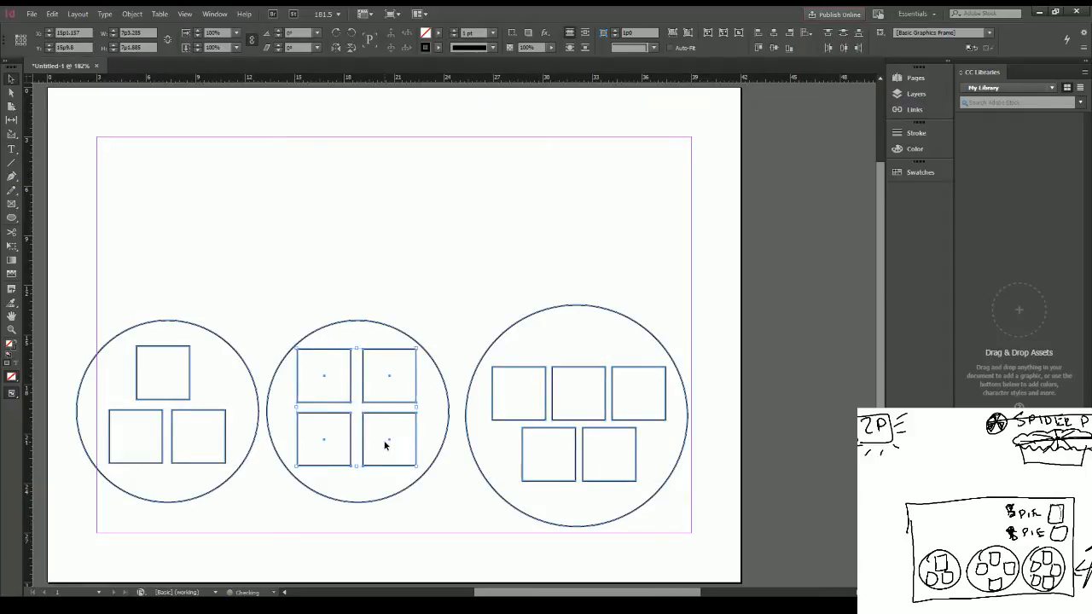
{"action": "key", "text": "Down"}
{"action": "key", "text": "Down"}
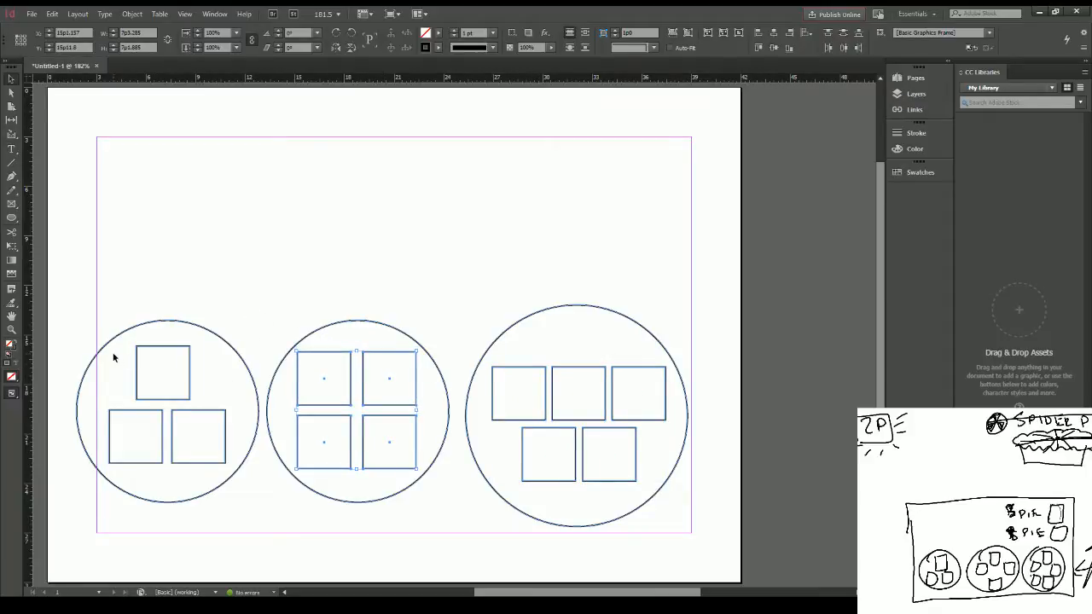
Step: Shrink the circle around the three-square group to about 10p5 in diameter, keeping the squares inside it
{"action": "left_click", "coordinate": [119, 331]}
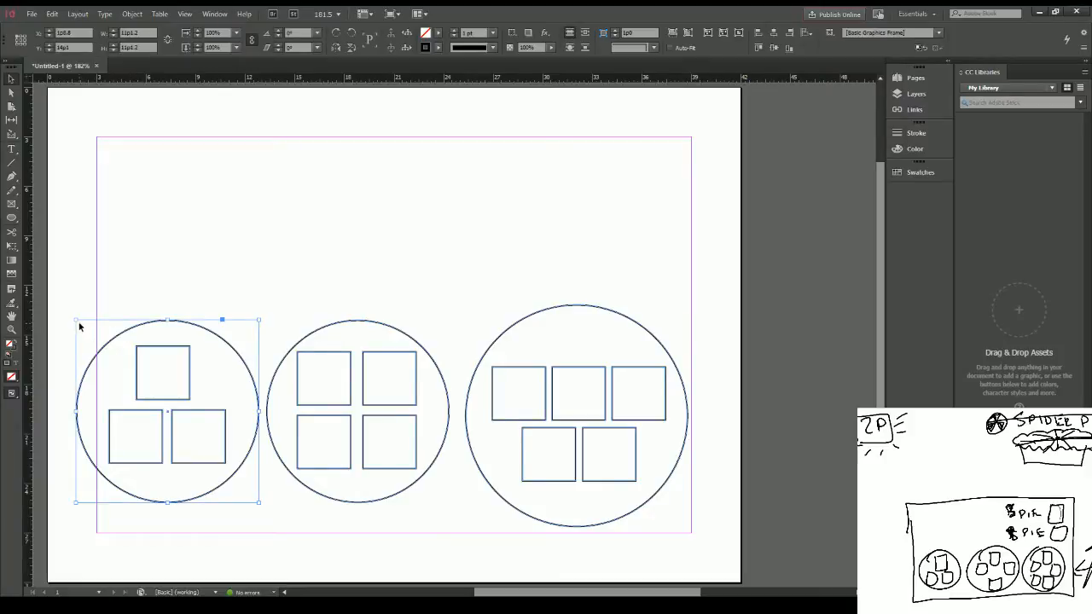
{"action": "left_click_drag", "start_coordinate": [76, 319], "coordinate": [89, 322]}
{"action": "left_click_drag", "start_coordinate": [94, 330], "coordinate": [98, 334]}
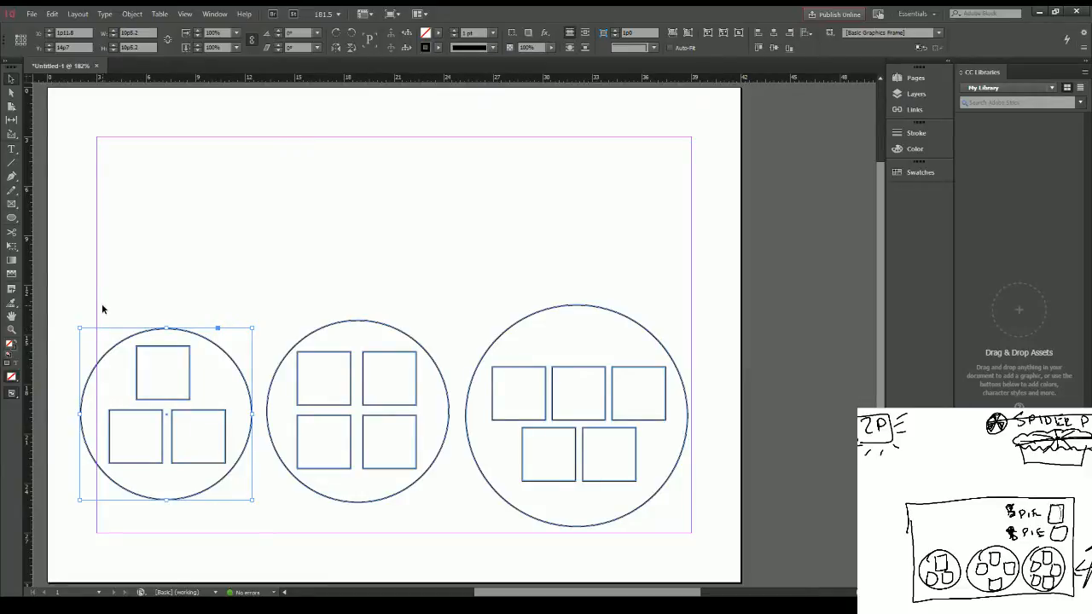
Step: Move the three-square and four-square groups with their circles down towards the page's lower edge, aligning the tops of both circles
{"action": "left_click_drag", "start_coordinate": [114, 296], "coordinate": [216, 522]}
{"action": "left_click_drag", "start_coordinate": [167, 347], "coordinate": [164, 409]}
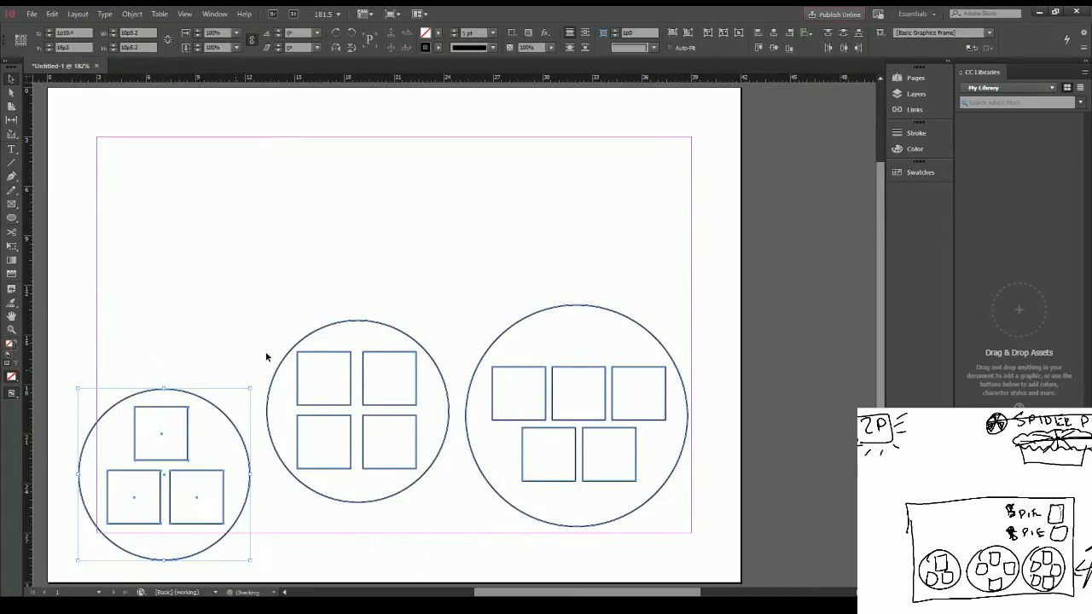
{"action": "left_click_drag", "start_coordinate": [288, 303], "coordinate": [394, 498]}
{"action": "left_click_drag", "start_coordinate": [398, 353], "coordinate": [407, 419]}
Step: Nudge the five-square group and its circle down to the four-square circle's lower edge and right, past the margin
{"action": "left_click_drag", "start_coordinate": [475, 284], "coordinate": [675, 535]}
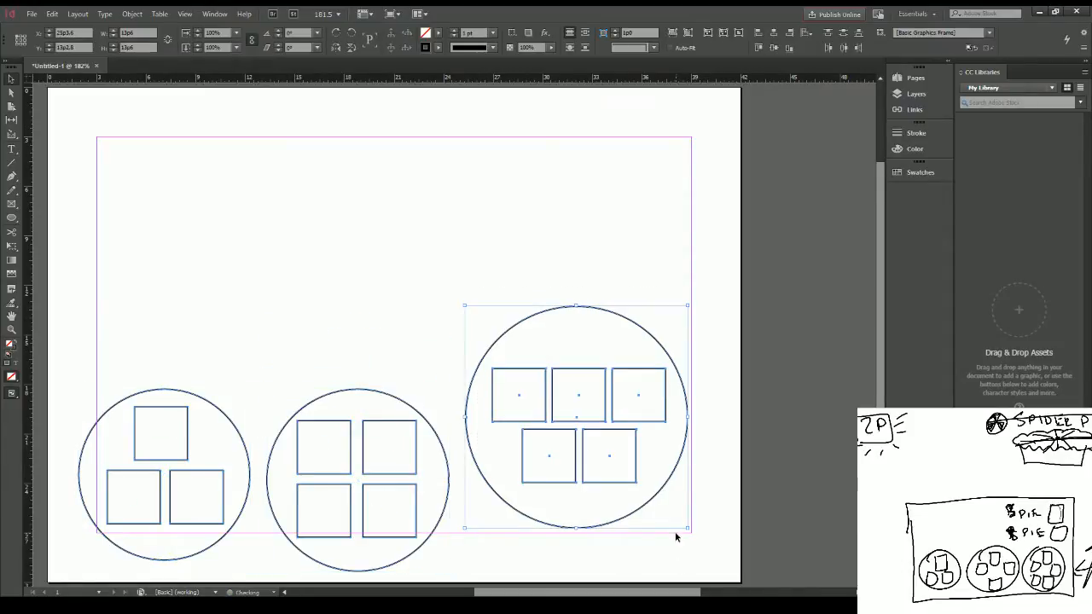
{"action": "key", "text": "Down"}
{"action": "key", "text": "Down"}
{"action": "key", "text": "Down"}
{"action": "key", "text": "Down"}
{"action": "key", "text": "Down"}
{"action": "key", "text": "Down"}
{"action": "key", "text": "Down"}
{"action": "key", "text": "Down"}
{"action": "key", "text": "Down"}
{"action": "key", "text": "Down"}
{"action": "key", "text": "Down"}
{"action": "key", "text": "Down"}
{"action": "key", "text": "Down"}
{"action": "key", "text": "Down"}
{"action": "key", "text": "Down"}
{"action": "key", "text": "Down"}
{"action": "key", "text": "Down"}
{"action": "key", "text": "Down"}
{"action": "key", "text": "Down"}
{"action": "key", "text": "Down"}
{"action": "key", "text": "Right"}
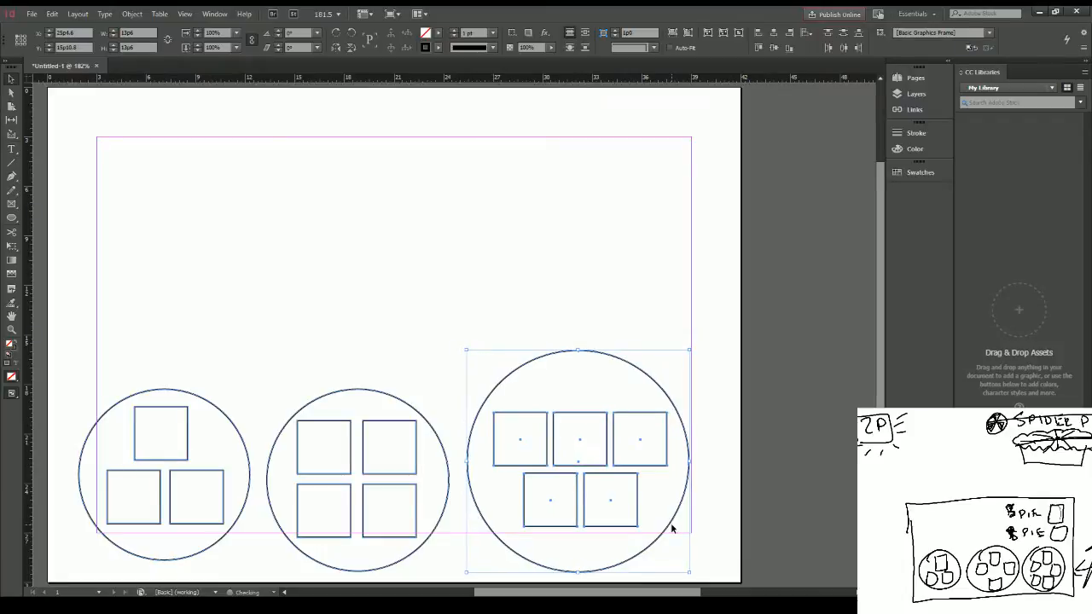
{"action": "key", "text": "Right"}
{"action": "key", "text": "Right"}
{"action": "key", "text": "Right"}
{"action": "key", "text": "Right"}
{"action": "key", "text": "Right"}
{"action": "key", "text": "Right"}
{"action": "key", "text": "Right"}
{"action": "key", "text": "Right"}
{"action": "key", "text": "Right"}
{"action": "key", "text": "Right"}
{"action": "key", "text": "Right"}
{"action": "key", "text": "Right"}
{"action": "key", "text": "Right"}
{"action": "key", "text": "Right"}
{"action": "key", "text": "Right"}
{"action": "key", "text": "Right"}
{"action": "key", "text": "Right"}
{"action": "key", "text": "Right"}
{"action": "key", "text": "Right"}
{"action": "key", "text": "Right"}
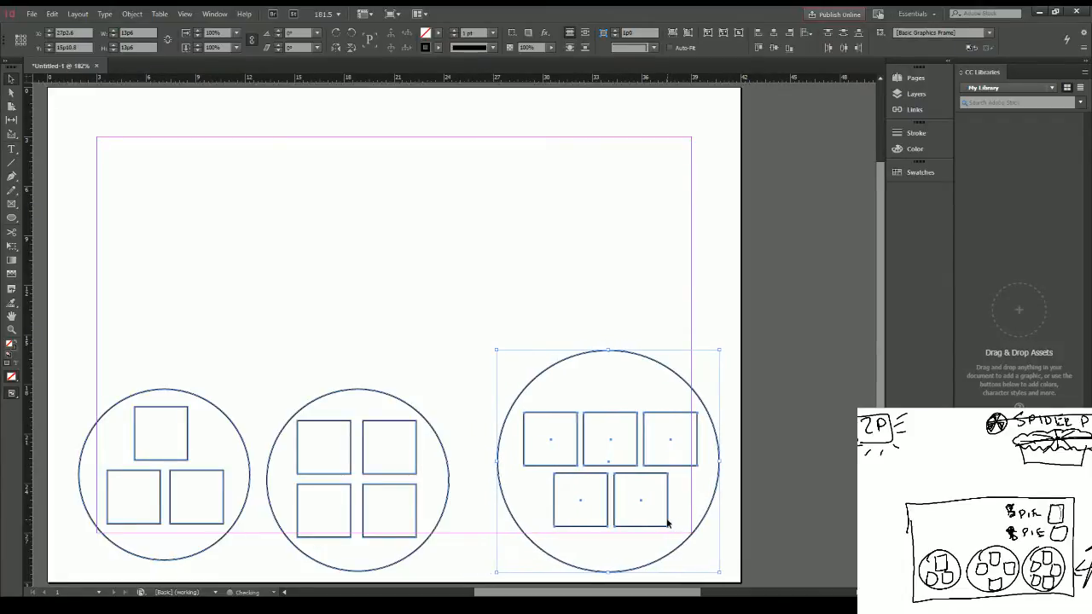
Step: Nudge the four-square group and its circle right to space it evenly between the other two circles
{"action": "left_click_drag", "start_coordinate": [292, 348], "coordinate": [458, 560]}
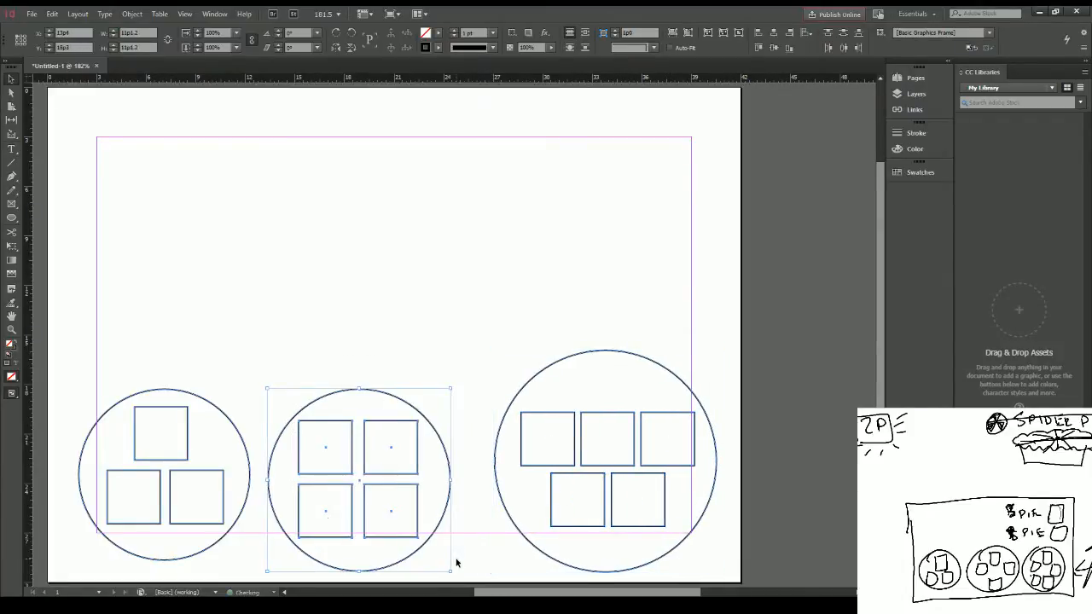
{"action": "key", "text": "Right"}
{"action": "key", "text": "Right"}
{"action": "key", "text": "Right"}
{"action": "key", "text": "Right"}
{"action": "key", "text": "Right"}
{"action": "key", "text": "Right"}
{"action": "key", "text": "Right"}
{"action": "key", "text": "Right"}
{"action": "key", "text": "Right"}
{"action": "key", "text": "Right"}
{"action": "key", "text": "Right"}
{"action": "key", "text": "Right"}
{"action": "left_click", "coordinate": [397, 266]}
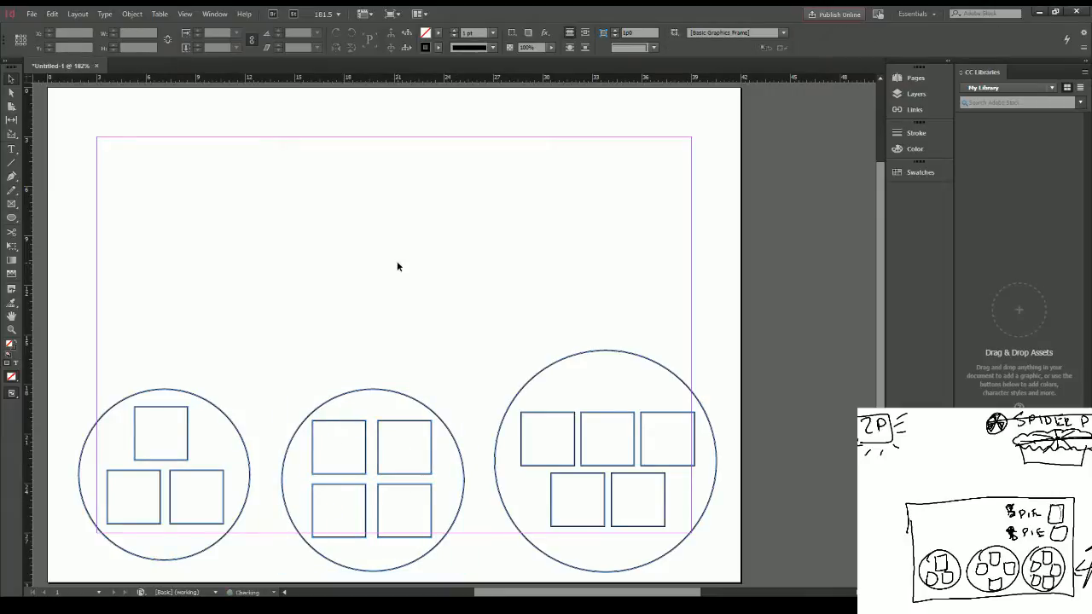
Step: Create a text frame above the three-square circle reading "PIE" and set its font to Futura Hv
{"action": "left_click", "coordinate": [11, 149]}
{"action": "left_click_drag", "start_coordinate": [105, 349], "coordinate": [224, 383]}
{"action": "type", "text": "PIE"}
{"action": "key", "text": "ctrl+a"}
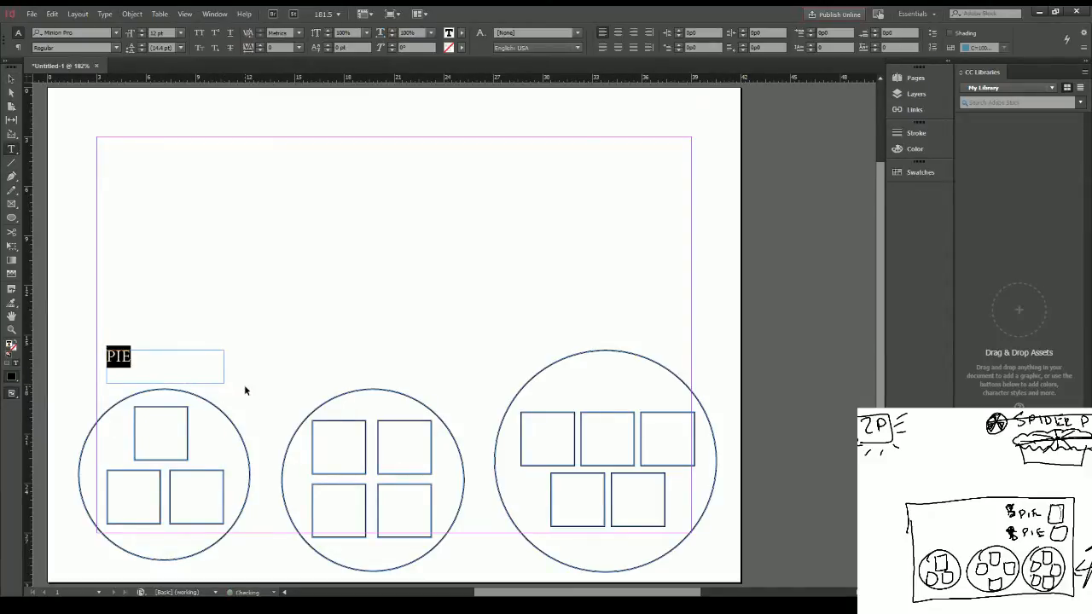
{"action": "left_click", "coordinate": [95, 32]}
{"action": "type", "text": "futura"}
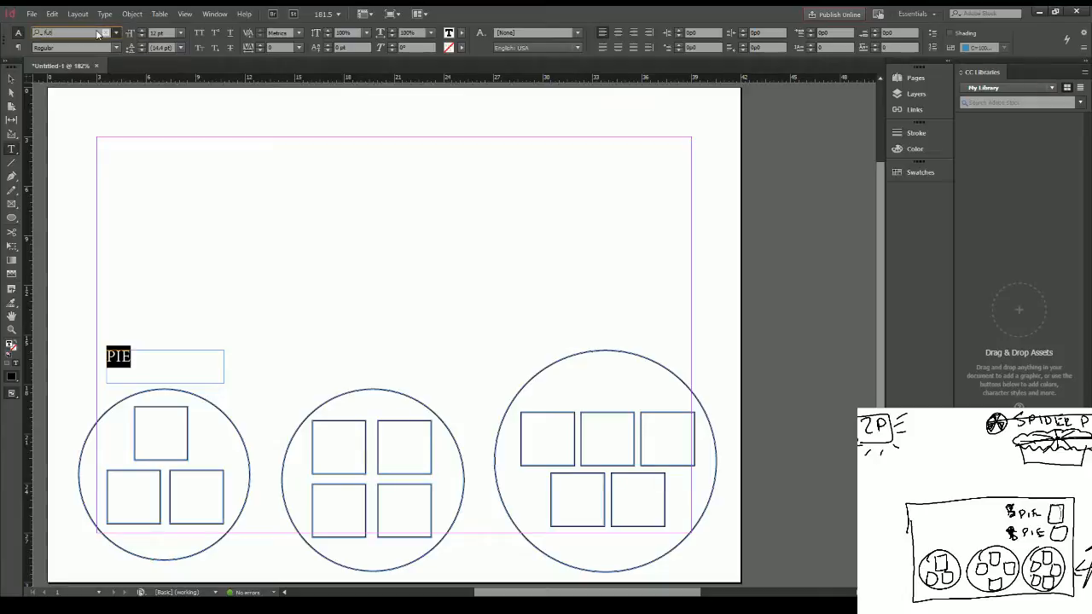
{"action": "key", "text": "Down"}
{"action": "key", "text": "Down"}
{"action": "key", "text": "Return"}
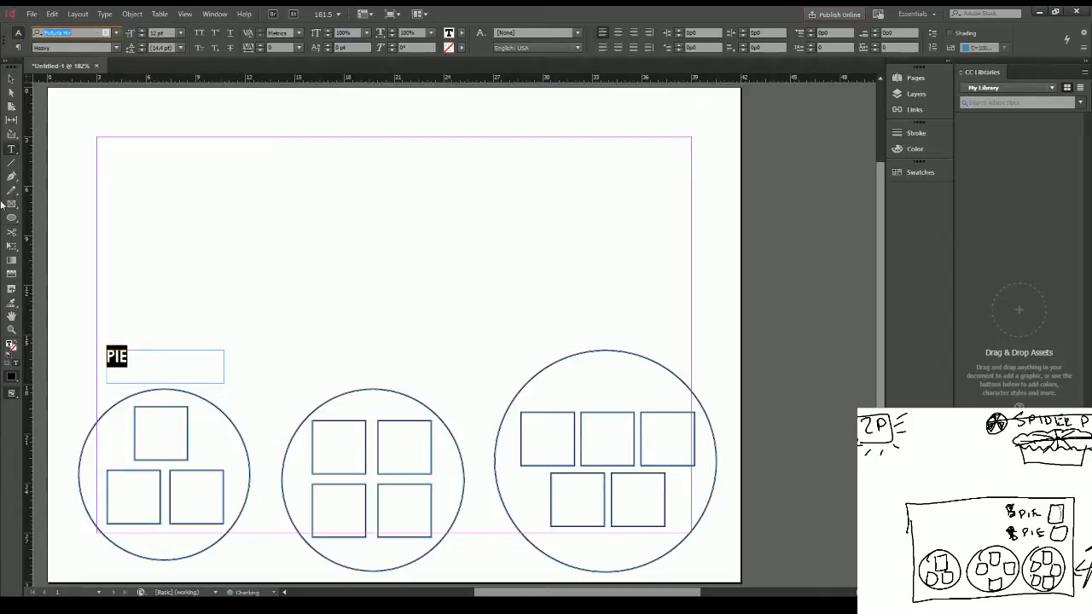
Step: Centre the PIE text vertically and horizontally, and widen its frame to the circle's width of about 10p5
{"action": "left_click", "coordinate": [11, 78]}
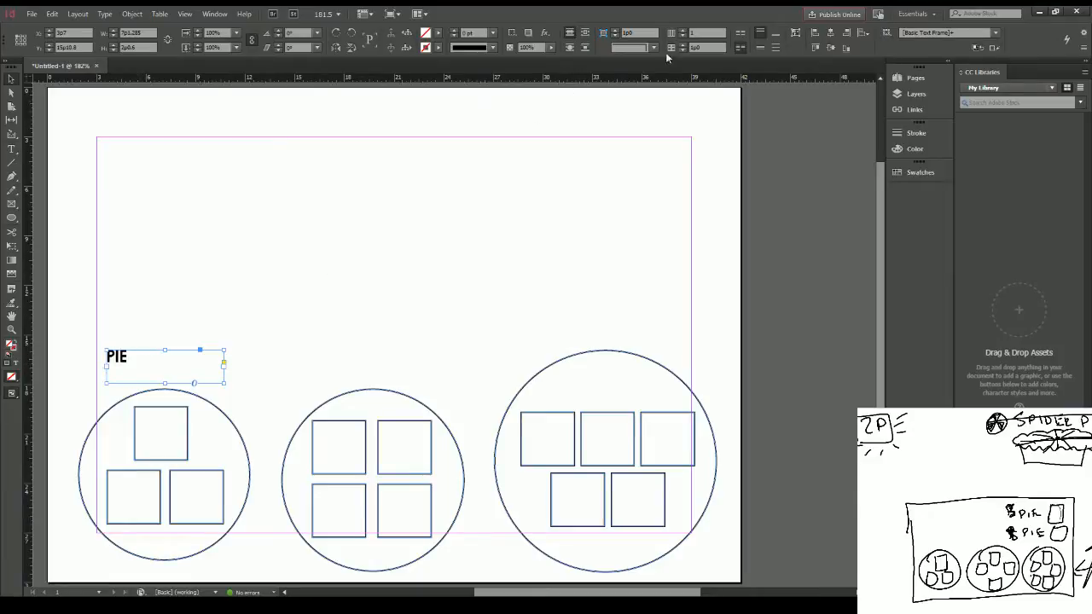
{"action": "left_click", "coordinate": [760, 48]}
{"action": "double_click", "coordinate": [145, 349]}
{"action": "key", "text": "ctrl+shift+c"}
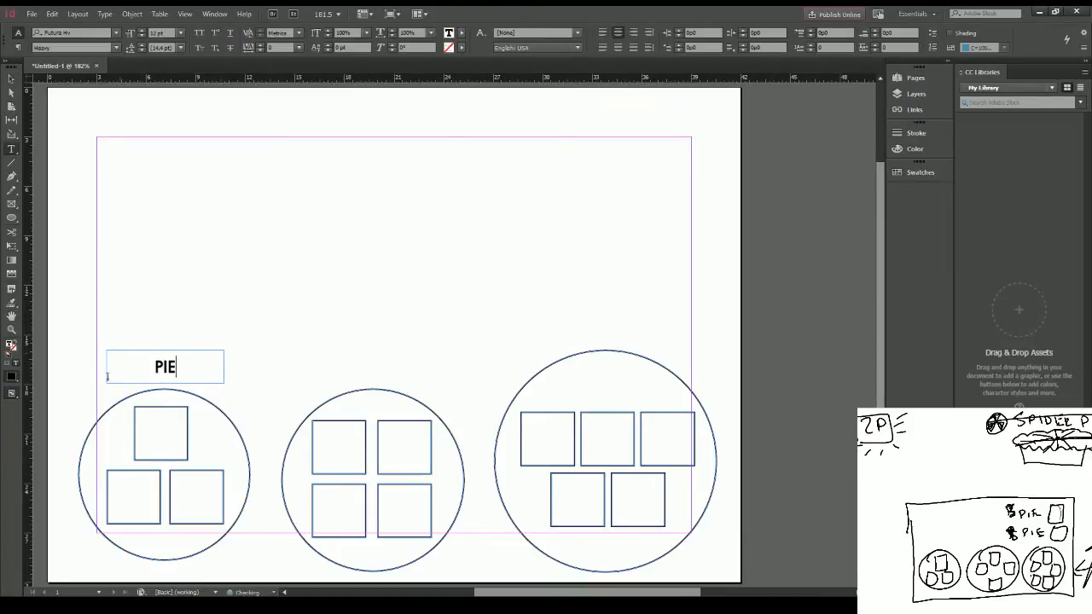
{"action": "key", "text": "Escape"}
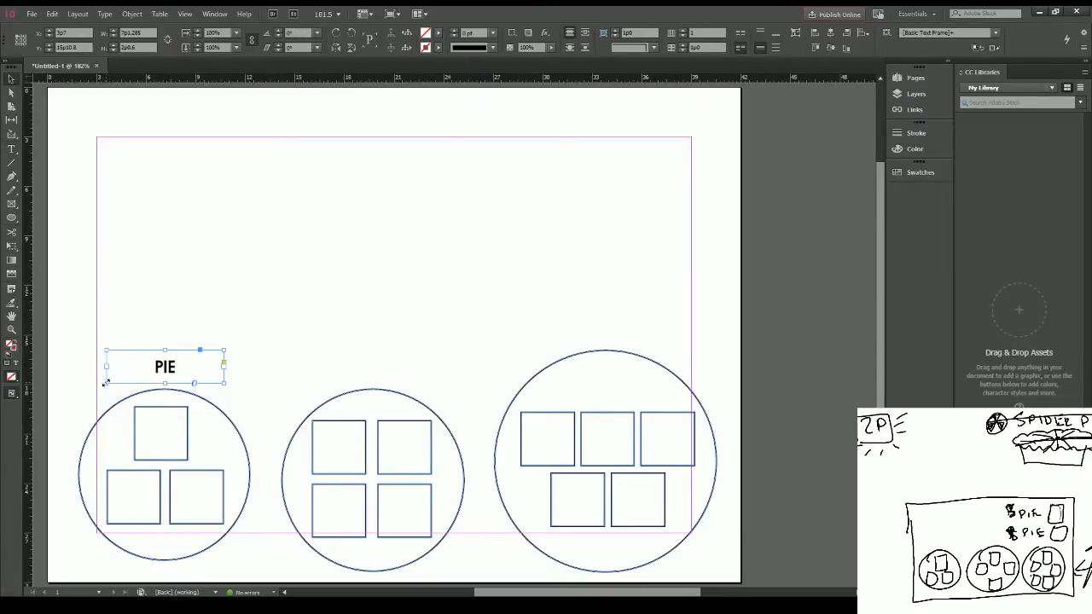
{"action": "left_click_drag", "start_coordinate": [105, 382], "coordinate": [77, 384]}
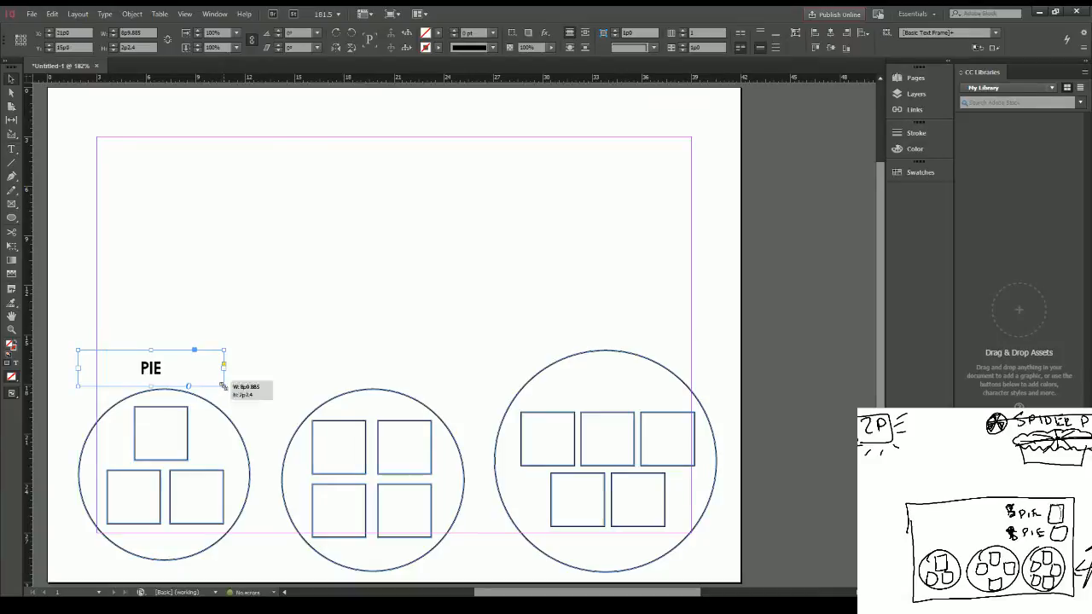
{"action": "left_click_drag", "start_coordinate": [223, 385], "coordinate": [251, 388]}
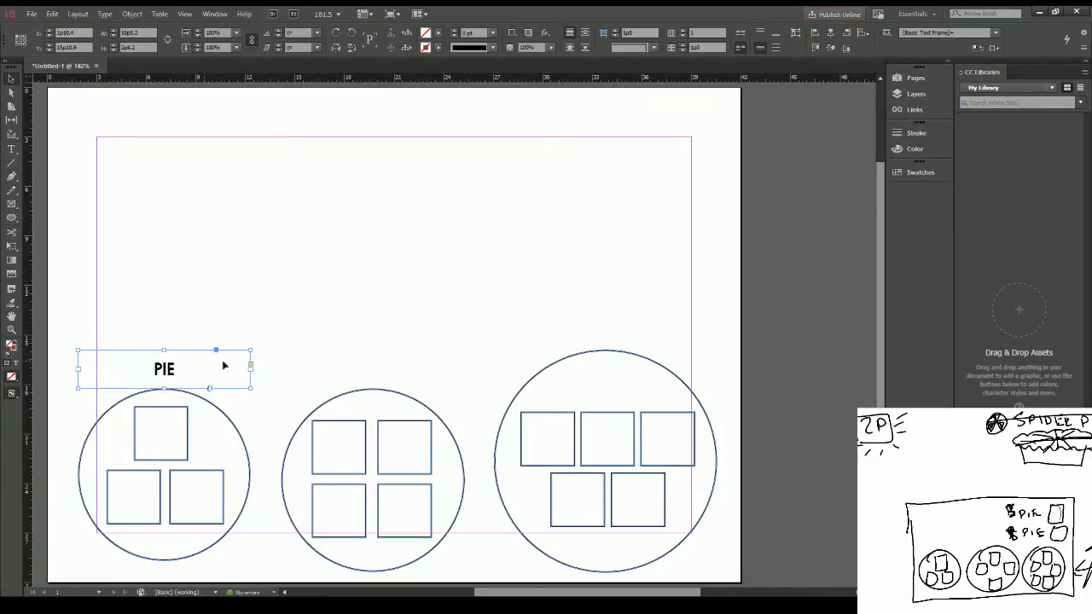
Step: Copy the PIE label above the four-square circle and widen its frame to match the circle
{"action": "key", "text": "ctrl+c"}
{"action": "key", "text": "ctrl+v"}
{"action": "left_click_drag", "start_coordinate": [408, 319], "coordinate": [319, 354]}
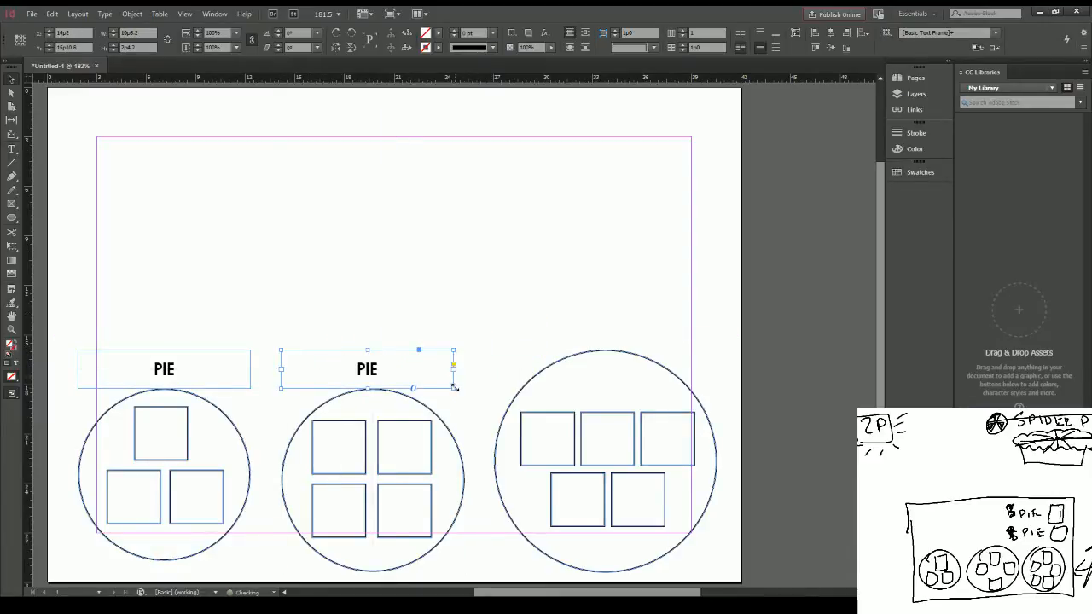
{"action": "left_click_drag", "start_coordinate": [454, 387], "coordinate": [465, 388]}
Step: Paste another PIE label above the five-square circle and widen its frame to match the circle
{"action": "key", "text": "ctrl+v"}
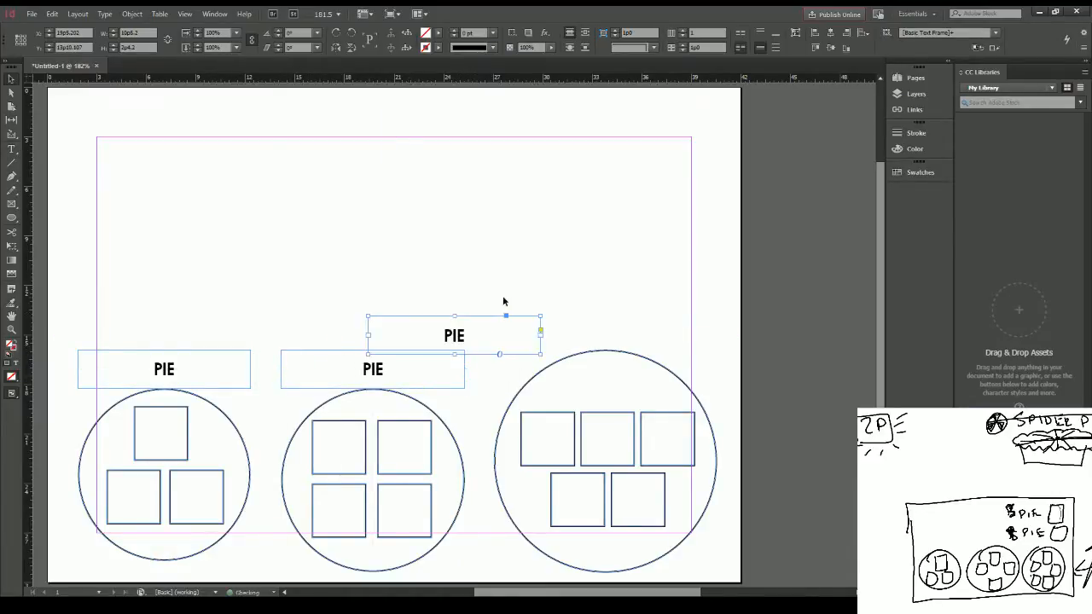
{"action": "left_click_drag", "start_coordinate": [428, 318], "coordinate": [558, 317]}
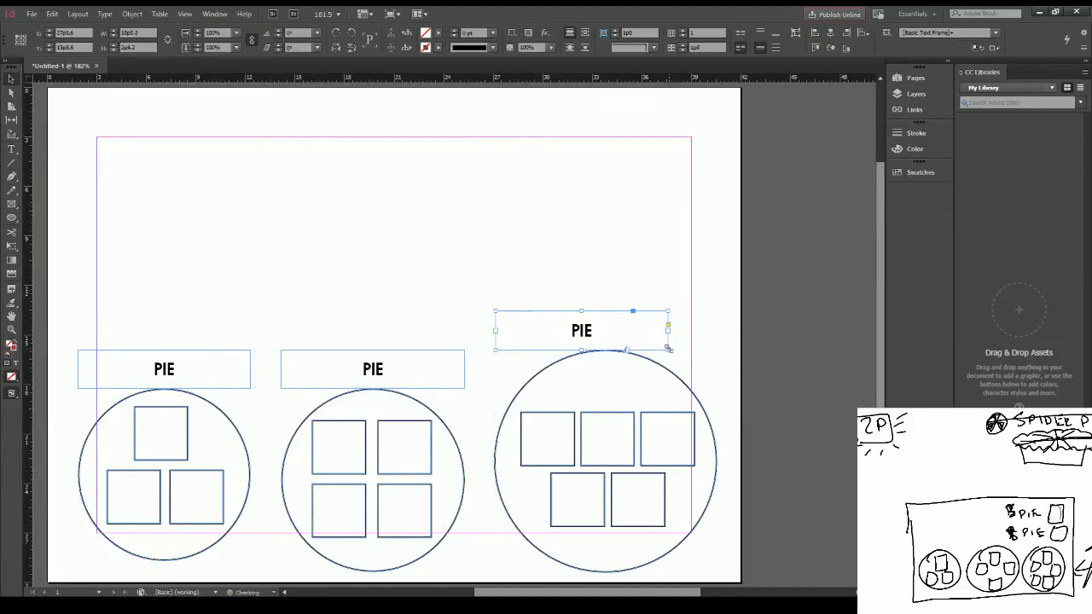
{"action": "left_click_drag", "start_coordinate": [668, 348], "coordinate": [716, 349]}
Step: Change the four-square circle's label to "PIIIIE" and stretch the five-square circle's label with many more I's
{"action": "double_click", "coordinate": [644, 337]}
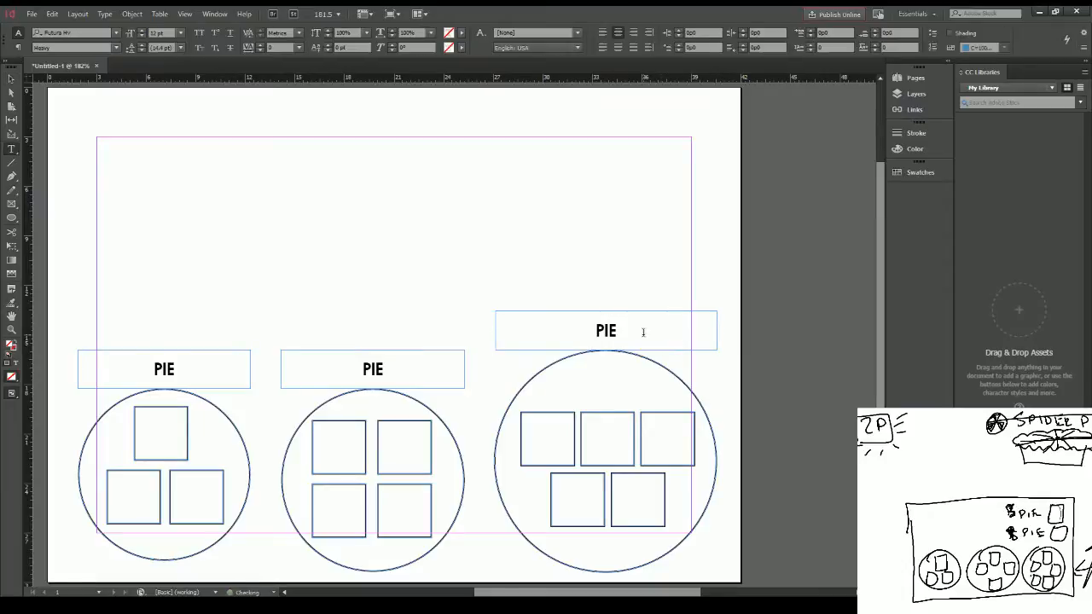
{"action": "left_click", "coordinate": [375, 369]}
{"action": "type", "text": "III"}
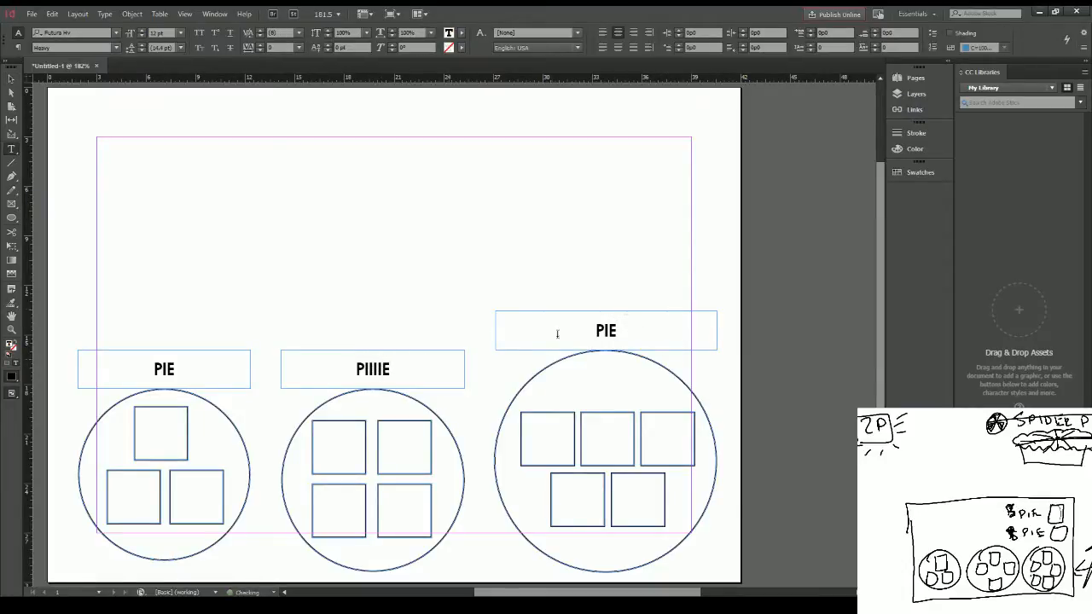
{"action": "left_click", "coordinate": [606, 323]}
{"action": "type", "text": "IIIIIIIIIII"}
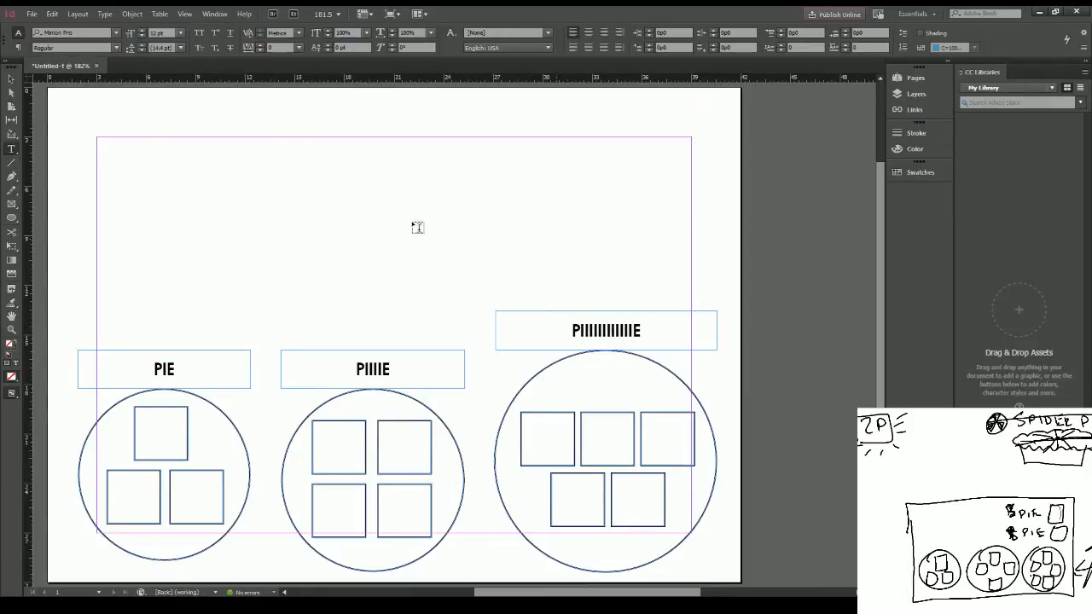
{"action": "left_click", "coordinate": [13, 80]}
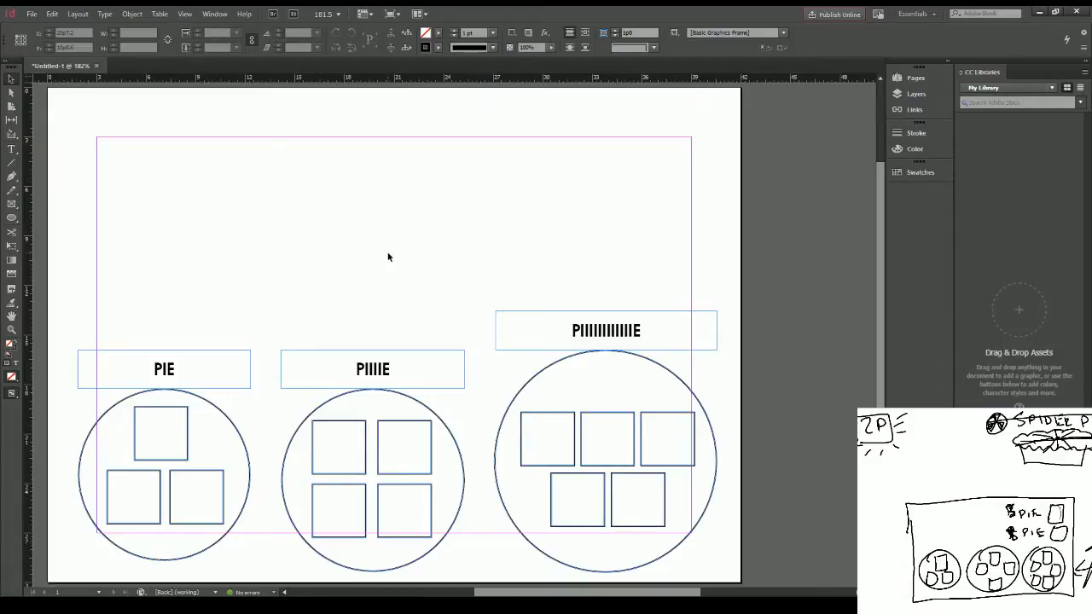
Step: Draw a text frame in the page's upper-right corner and enter "Roll 3 black dice"
{"action": "key", "text": "t"}
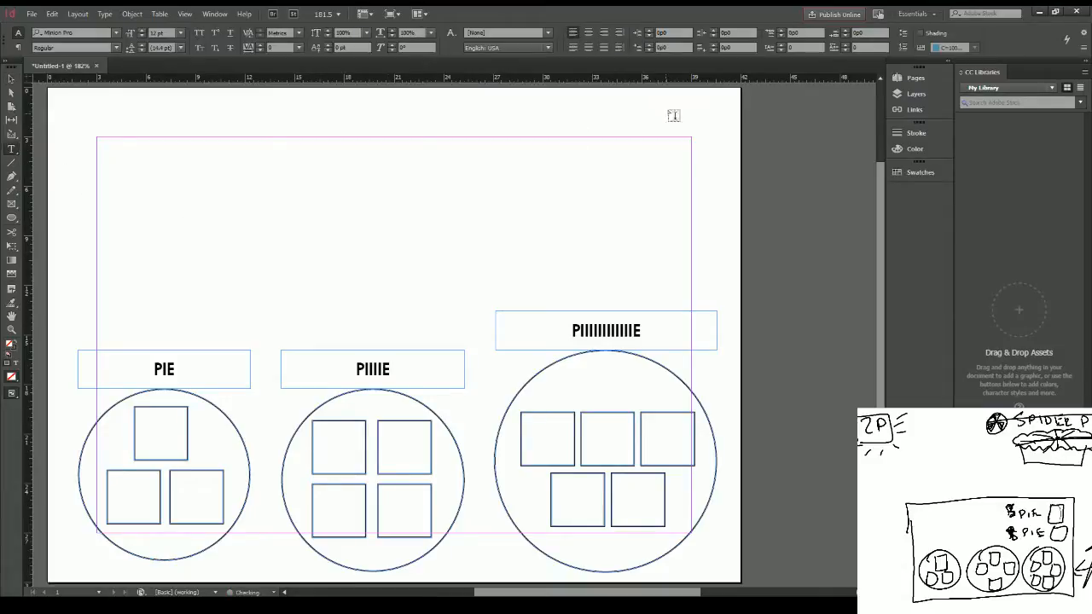
{"action": "left_click_drag", "start_coordinate": [562, 89], "coordinate": [740, 230]}
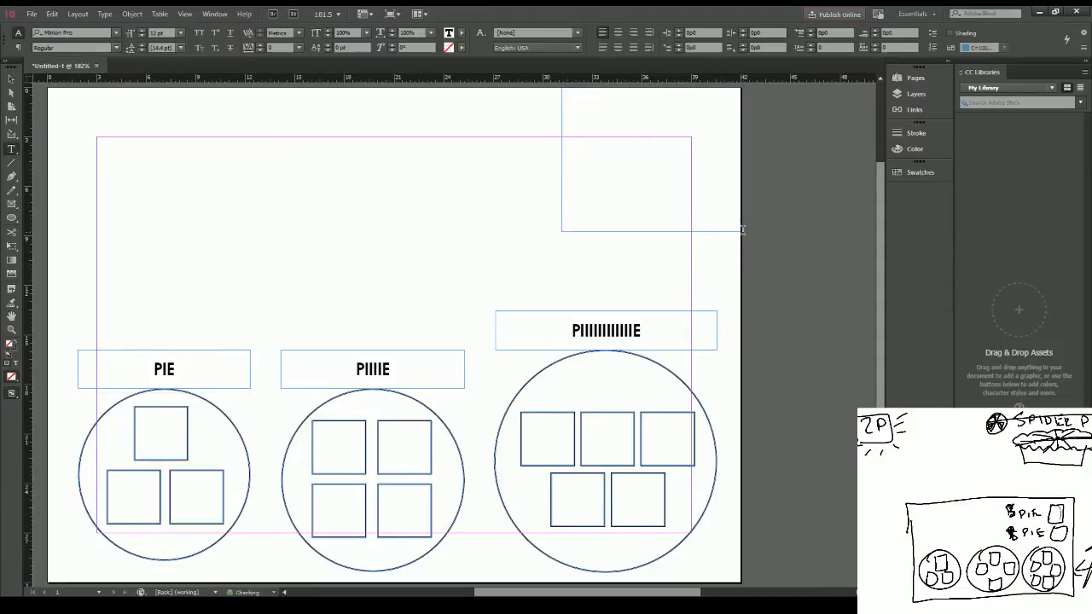
{"action": "type", "text": "Roll 3 "}
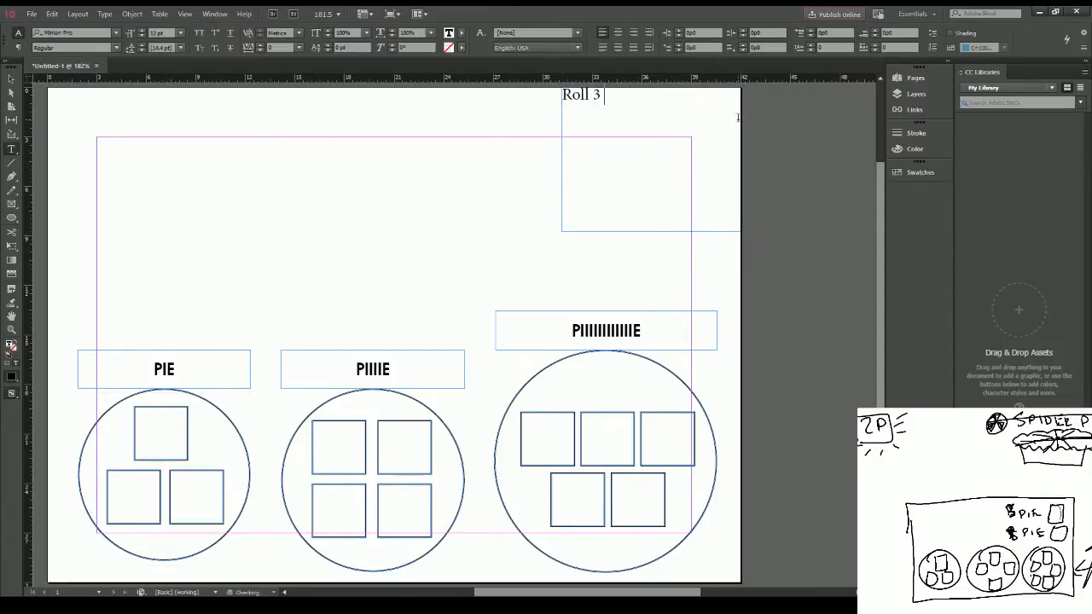
{"action": "type", "text": "black dice"}
Step: Set the font of the whole "Roll 3 black dice" text to Futura Md
{"action": "key", "text": "ctrl+a"}
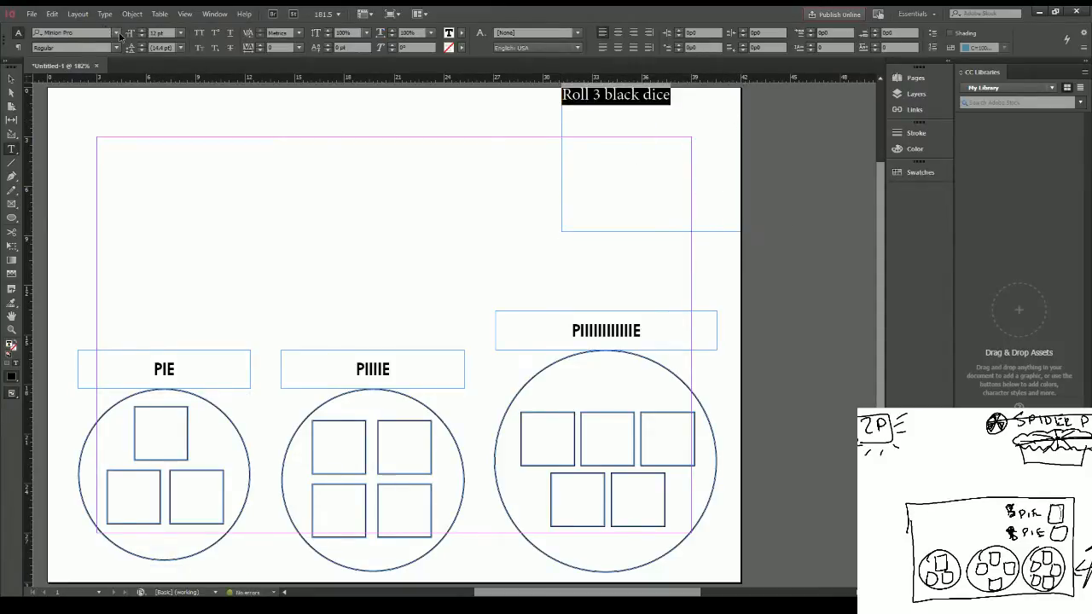
{"action": "left_click", "coordinate": [118, 33]}
{"action": "type", "text": "Futura"}
{"action": "key", "text": "Down"}
{"action": "key", "text": "Down"}
{"action": "key", "text": "Down"}
{"action": "key", "text": "Down"}
{"action": "key", "text": "Down"}
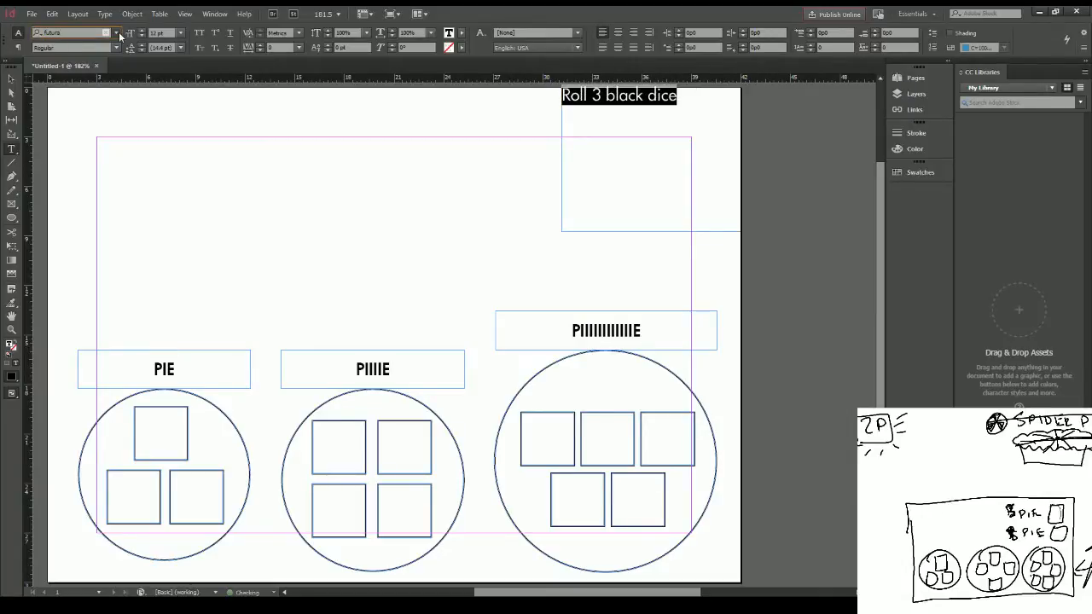
{"action": "key", "text": "Return"}
Step: End the first instruction with a period and add the line "Choose 3 dice from pool, change their values = black dice"
{"action": "left_click", "coordinate": [690, 92]}
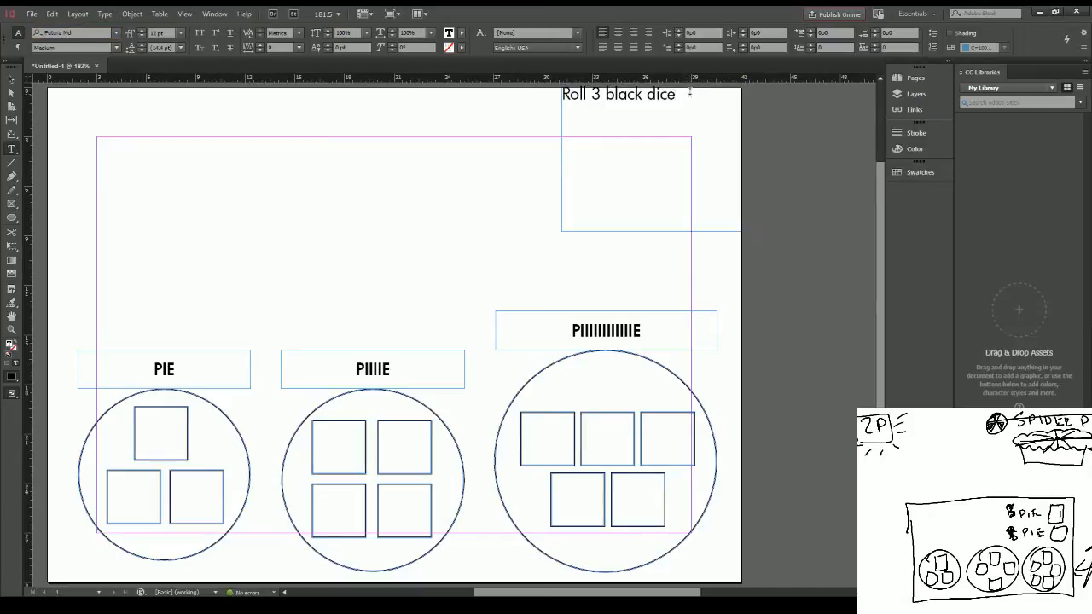
{"action": "type", "text": "."}
{"action": "key", "text": "Return"}
{"action": "type", "text": "Choose 3 di"}
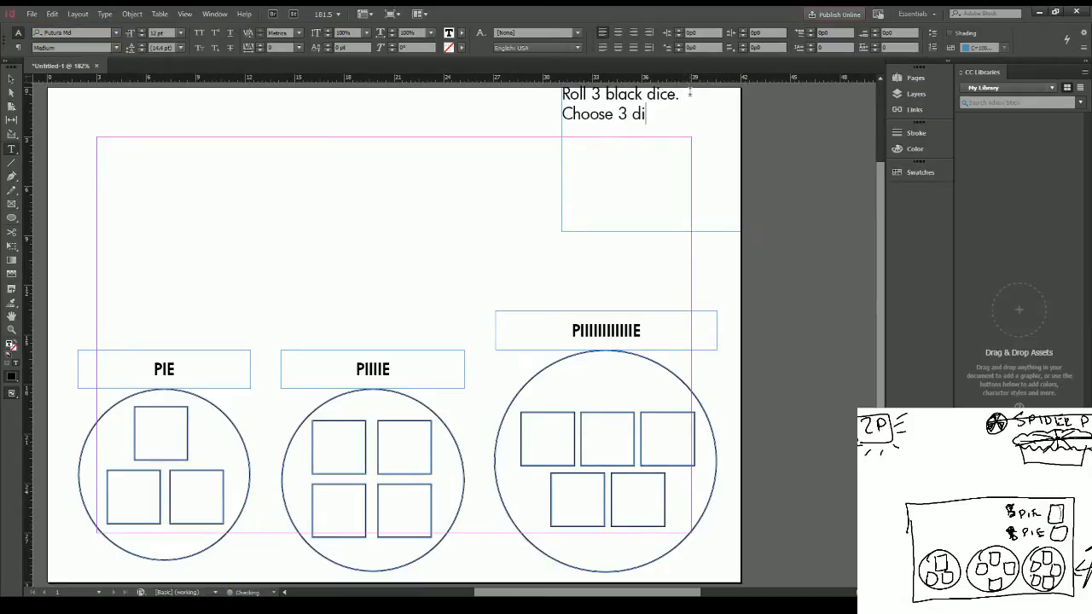
{"action": "type", "text": "ce from pool,"}
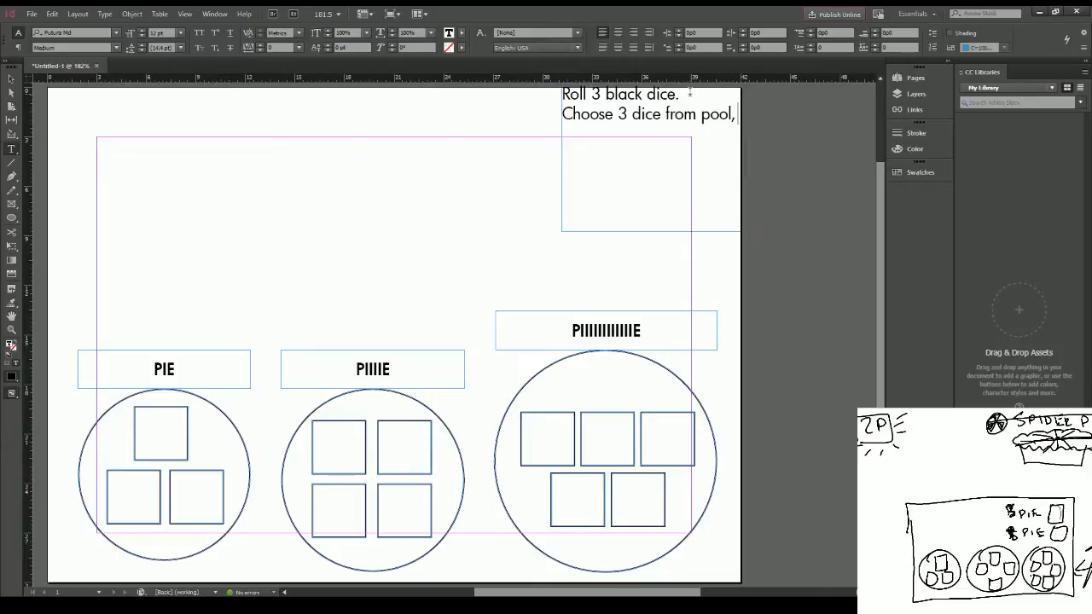
{"action": "type", "text": " change their values ="}
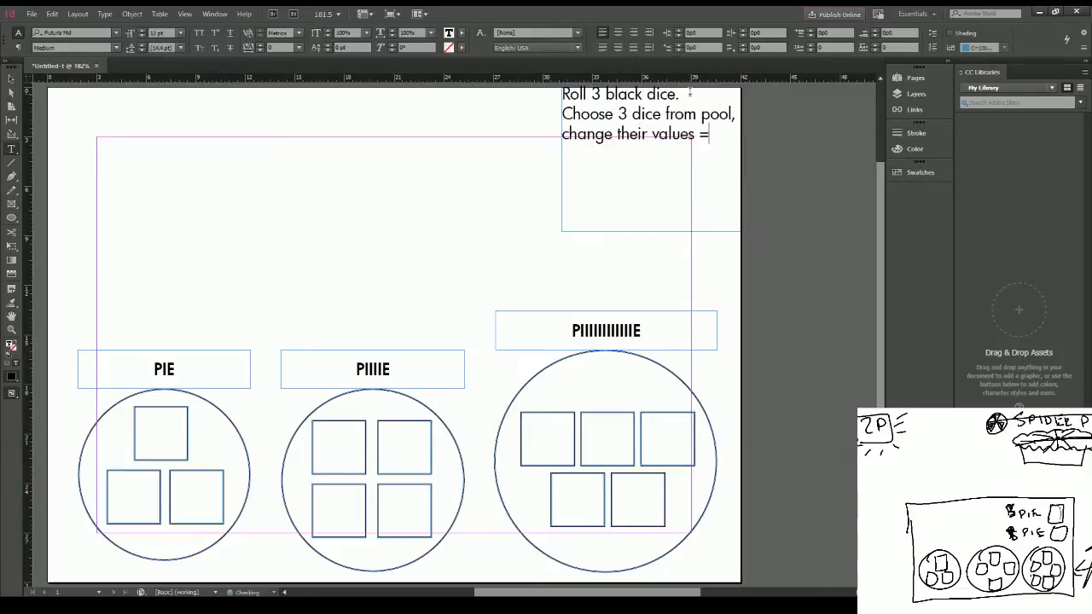
{"action": "type", "text": " black dice"}
{"action": "key", "text": "Return"}
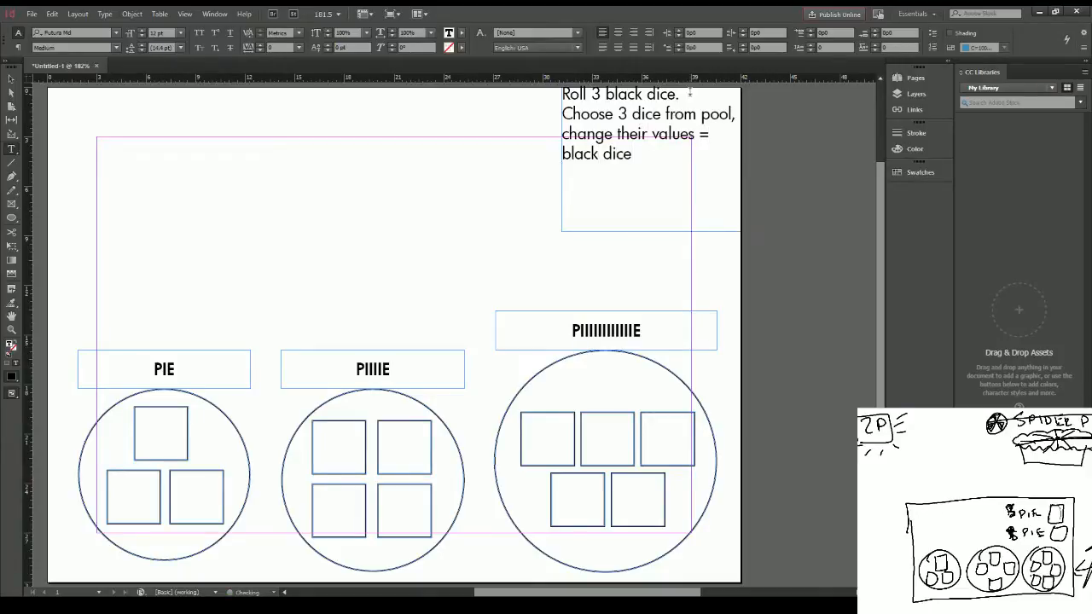
Step: Add a closing instruction line reading "Other player chooses one die, you get two."
{"action": "type", "text": "Other player choose "}
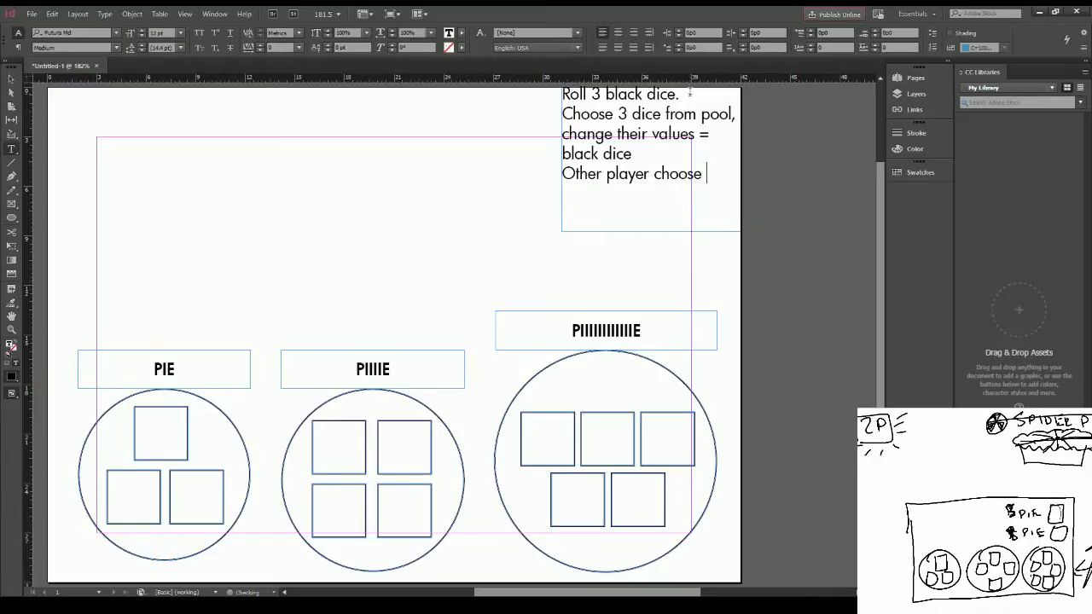
{"action": "type", "text": "s"}
{"action": "type", "text": "one die, you get two."}
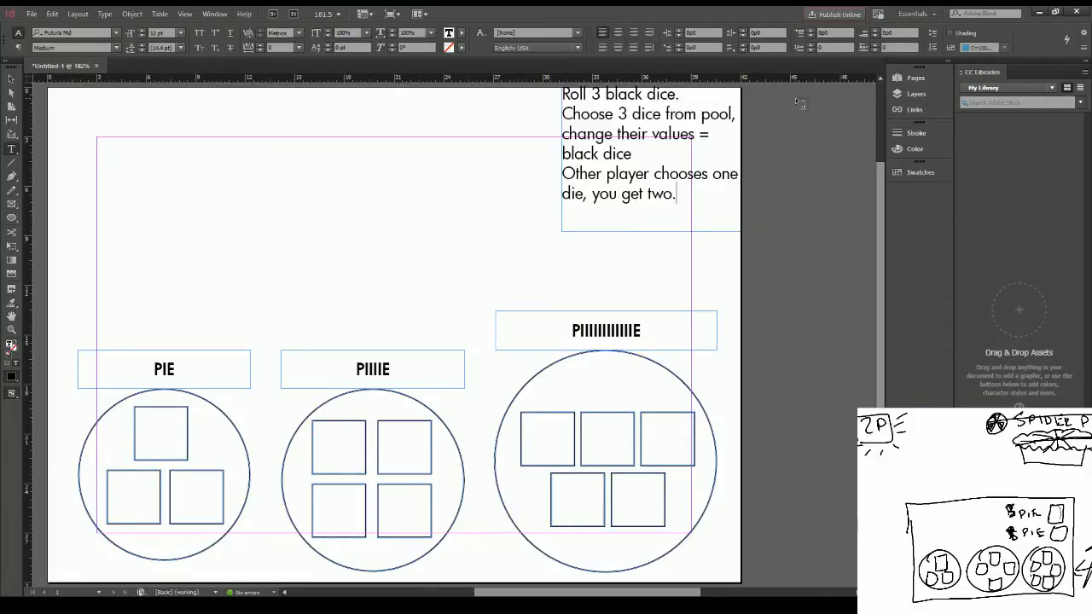
Step: Set all the instruction text to 10 pt and insert a blank line between each of the three instructions
{"action": "key", "text": "ctrl+a"}
{"action": "left_click", "coordinate": [181, 33]}
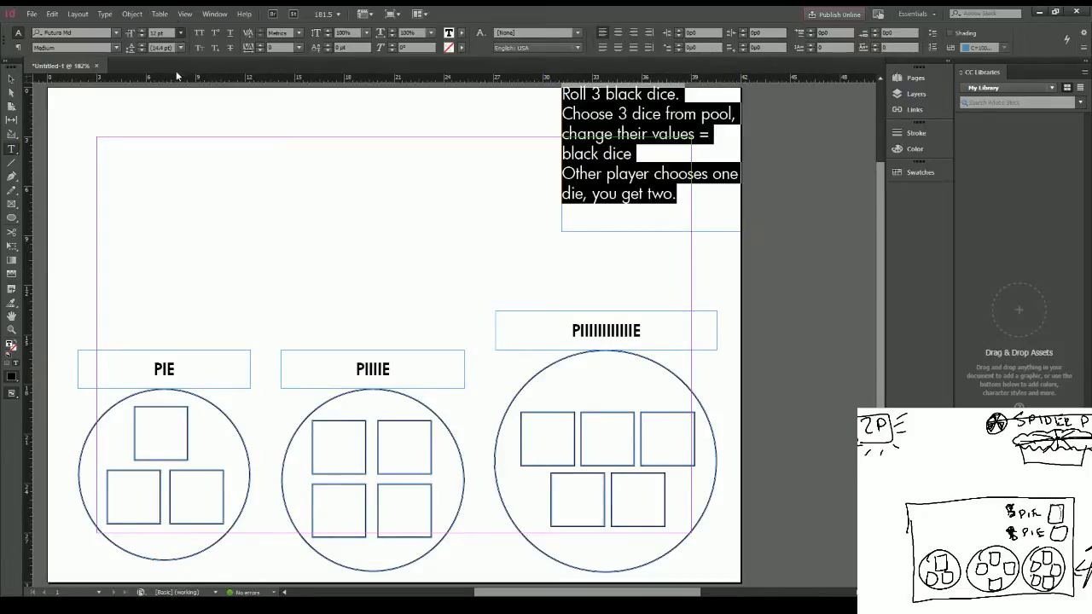
{"action": "left_click", "coordinate": [177, 102]}
{"action": "left_click", "coordinate": [681, 95]}
{"action": "key", "text": "Return"}
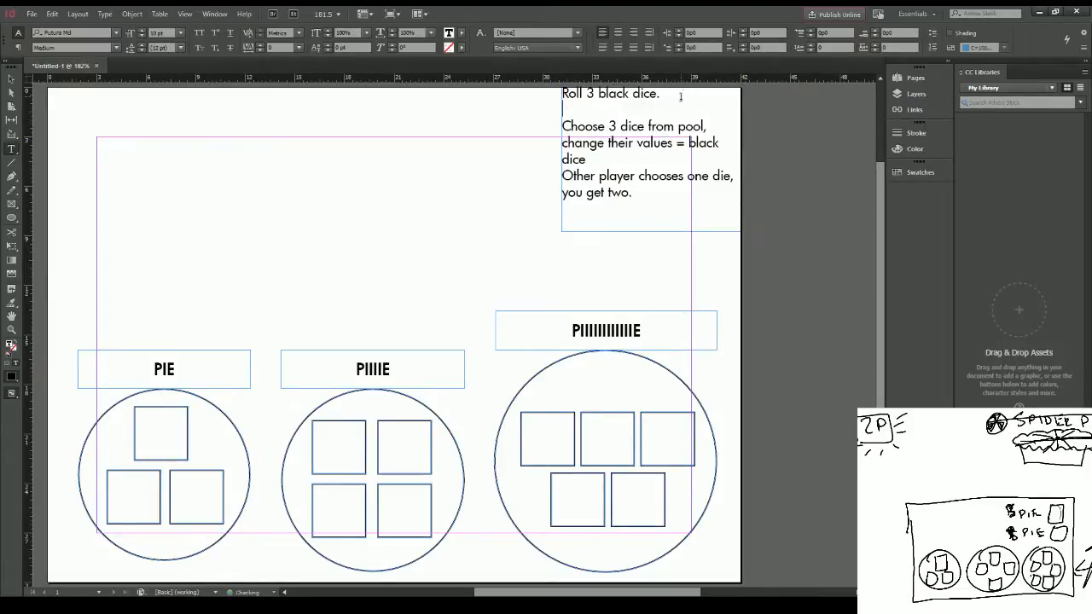
{"action": "left_click", "coordinate": [647, 156]}
{"action": "key", "text": "Return"}
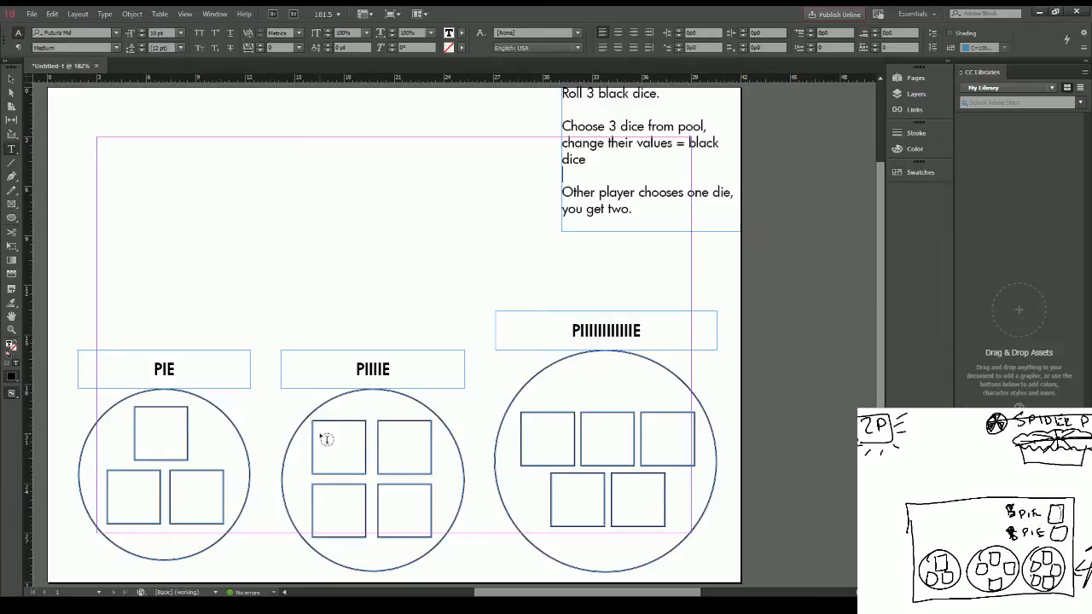
Step: Draw a large text frame across the empty area beside the dice instructions and enter the heading "WAT DO"
{"action": "left_click", "coordinate": [12, 192]}
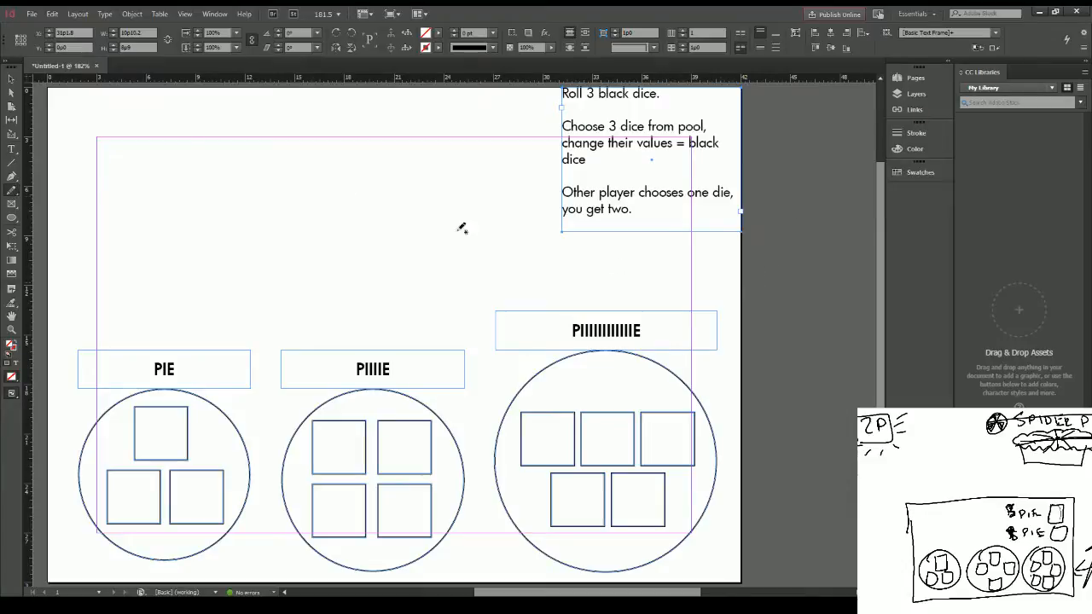
{"action": "left_click", "coordinate": [11, 151]}
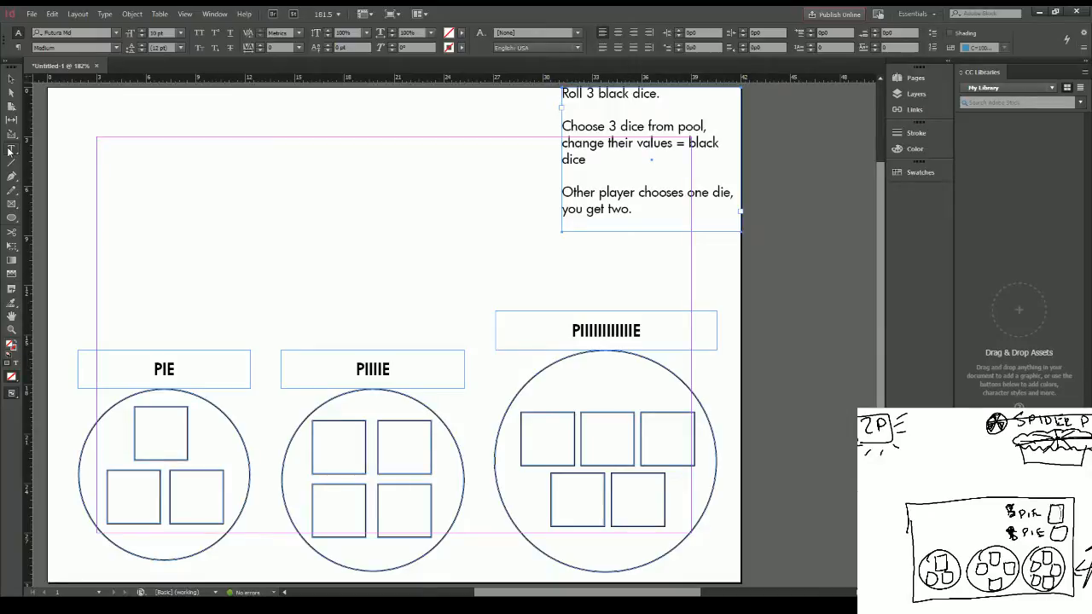
{"action": "left_click", "coordinate": [10, 150]}
{"action": "left_click_drag", "start_coordinate": [68, 104], "coordinate": [547, 287]}
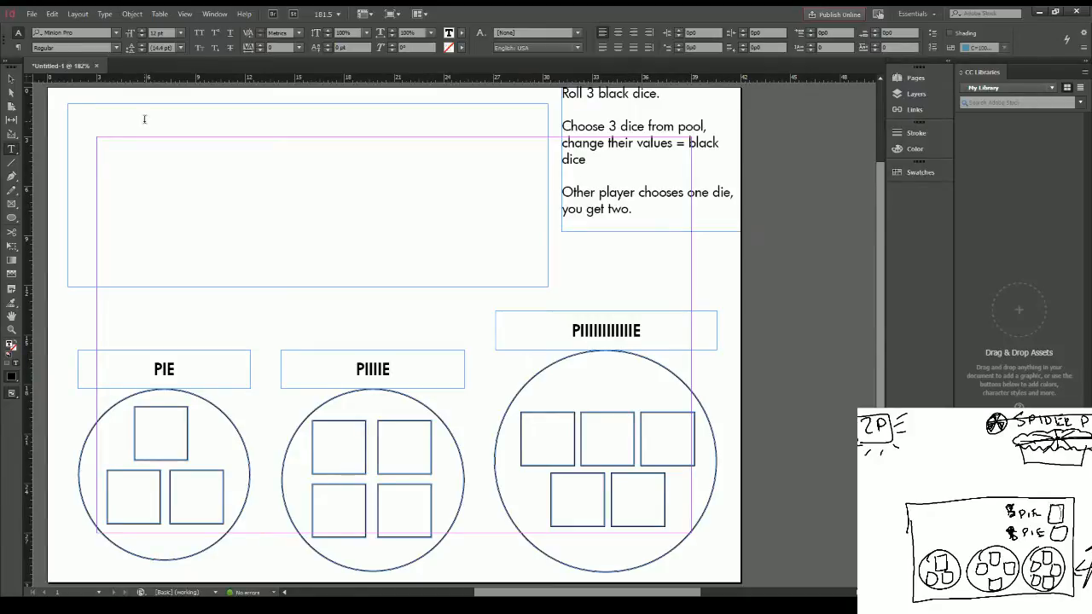
{"action": "type", "text": "WAT DO"}
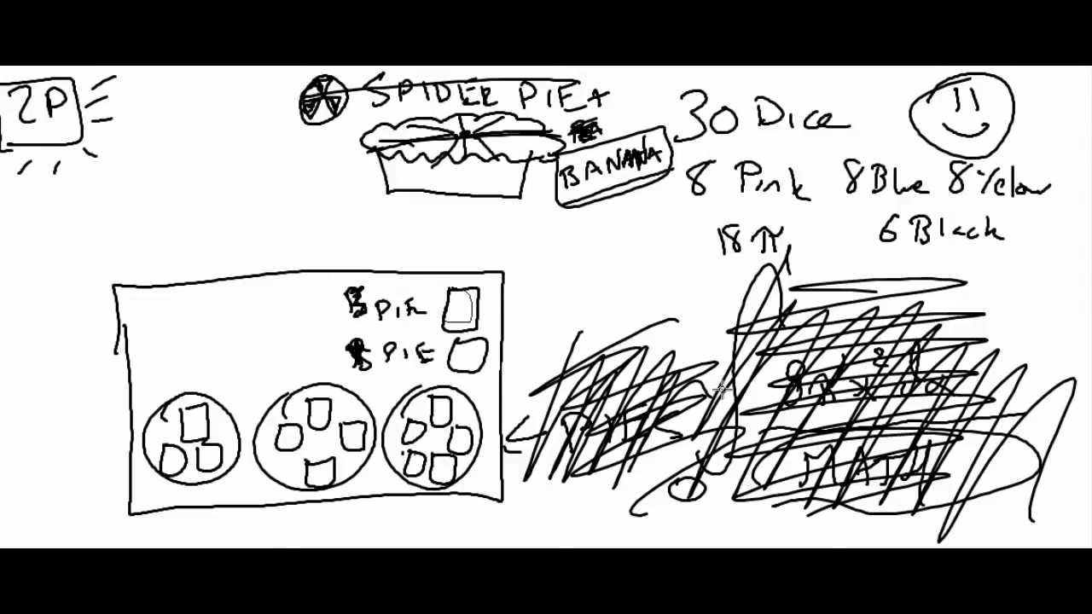
Step: Switch to the whiteboard sketch, select all the drawings and notes, and delete them
{"action": "mouse_move", "coordinate": [1081, 539]}
{"action": "left_mouse_down"}
{"action": "mouse_move", "coordinate": [823, 209]}
{"action": "mouse_move", "coordinate": [68, 70]}
{"action": "mouse_move", "coordinate": [2, 74]}
{"action": "left_mouse_up"}
{"action": "key", "text": "Delete"}
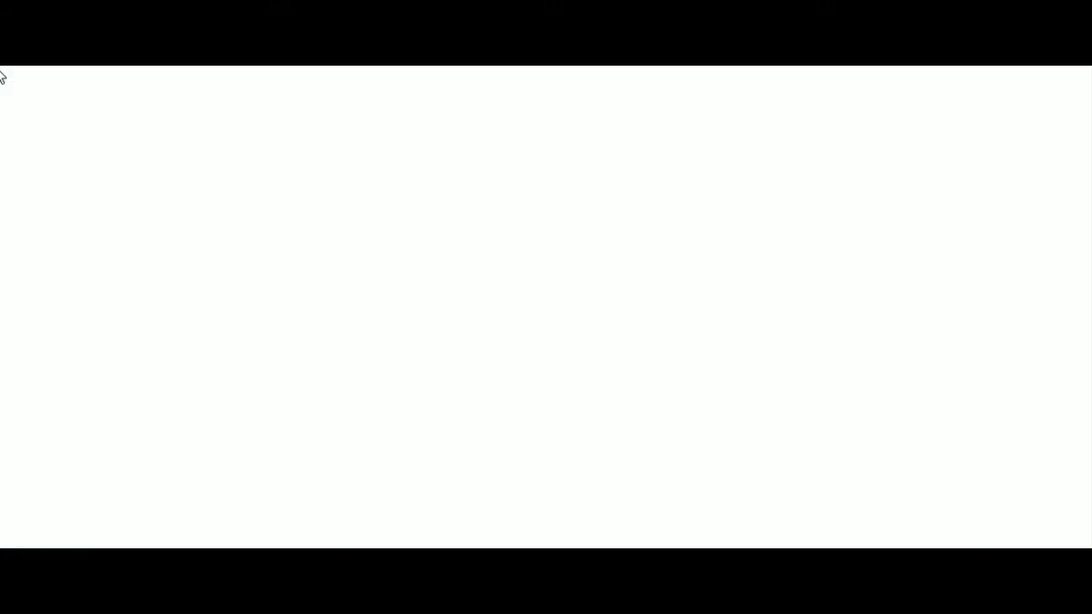
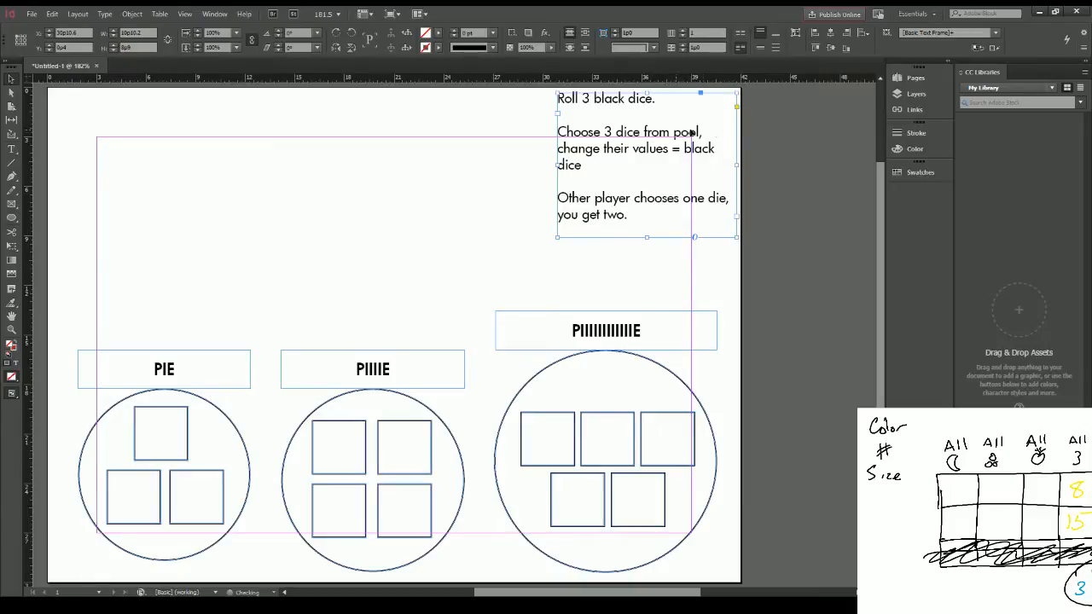
Step: Extend the dice instruction frame downward and add a spaced paragraph reading "When all pies full, score points!"
{"action": "left_click", "coordinate": [770, 132]}
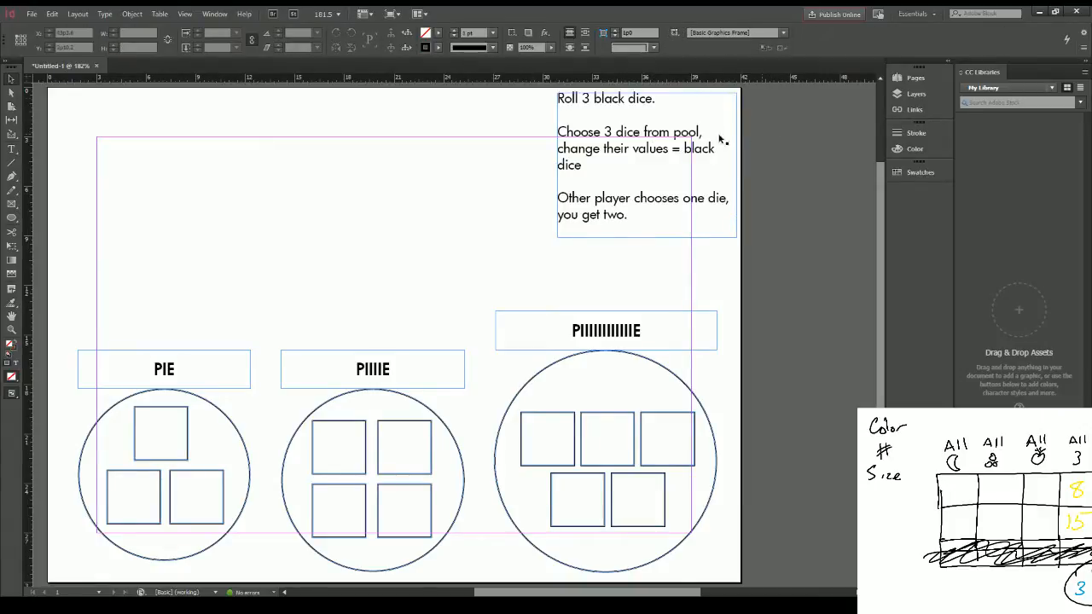
{"action": "left_click", "coordinate": [11, 150]}
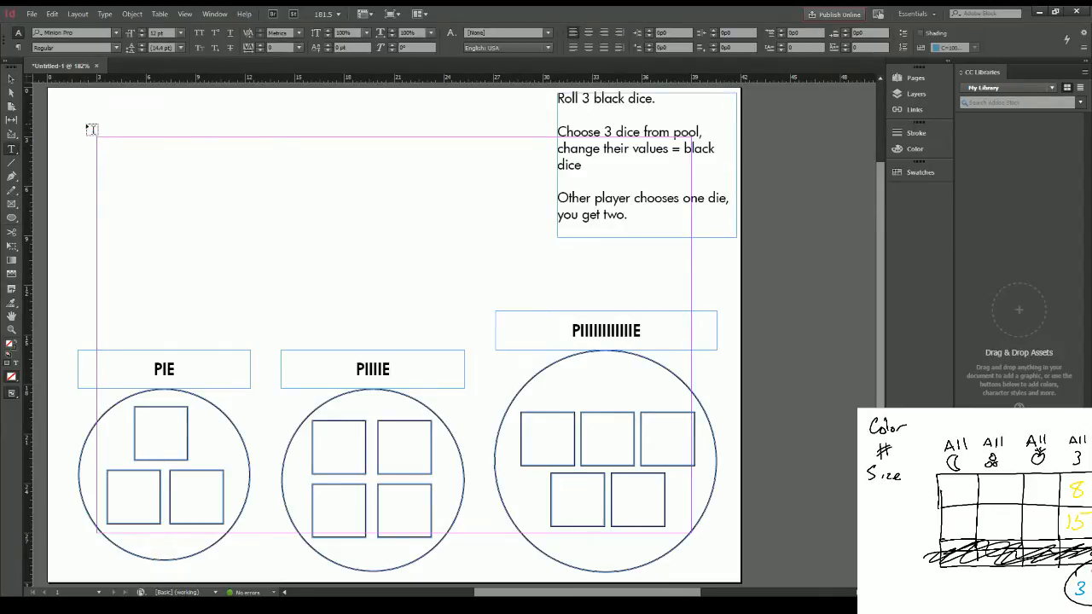
{"action": "left_click", "coordinate": [662, 217]}
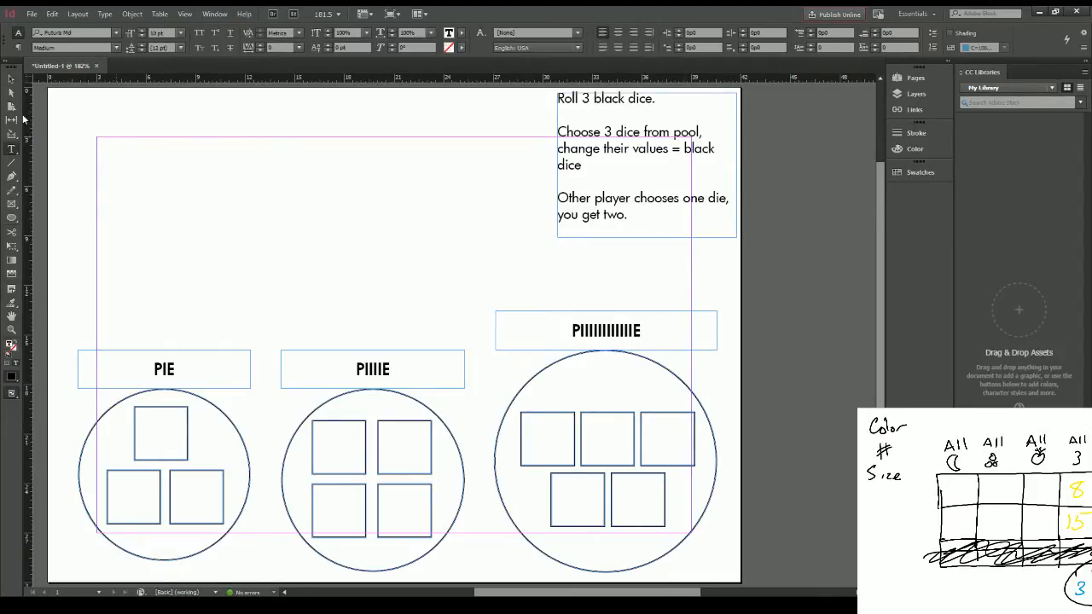
{"action": "key", "text": "Escape"}
{"action": "left_click_drag", "start_coordinate": [645, 237], "coordinate": [645, 286]}
{"action": "double_click", "coordinate": [636, 212]}
{"action": "key", "text": "Return"}
{"action": "key", "text": "Return"}
{"action": "type", "text": "W"}
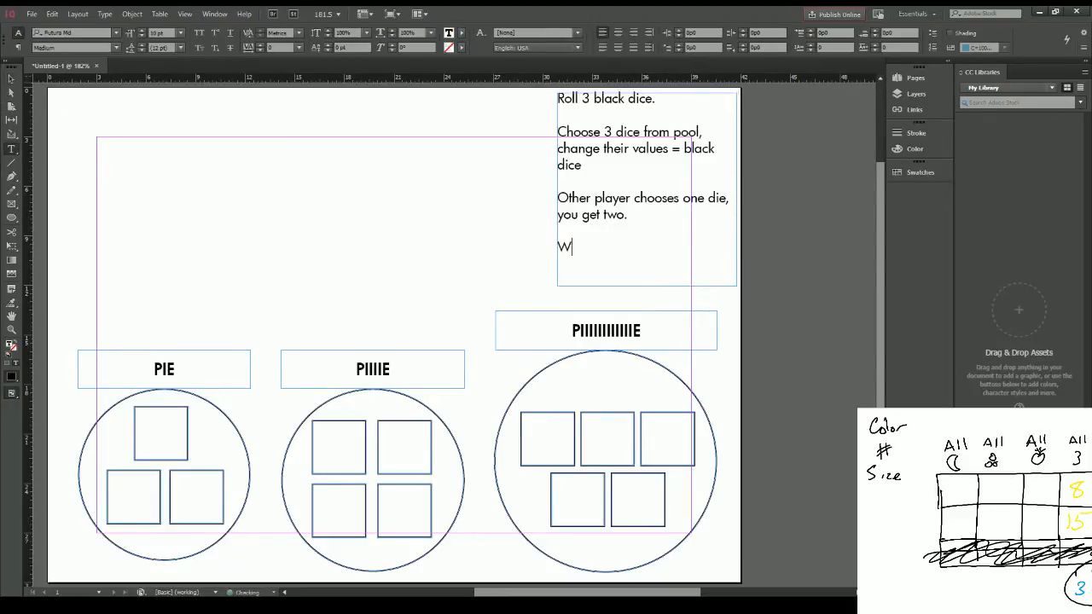
{"action": "type", "text": "hen all pies full, s"}
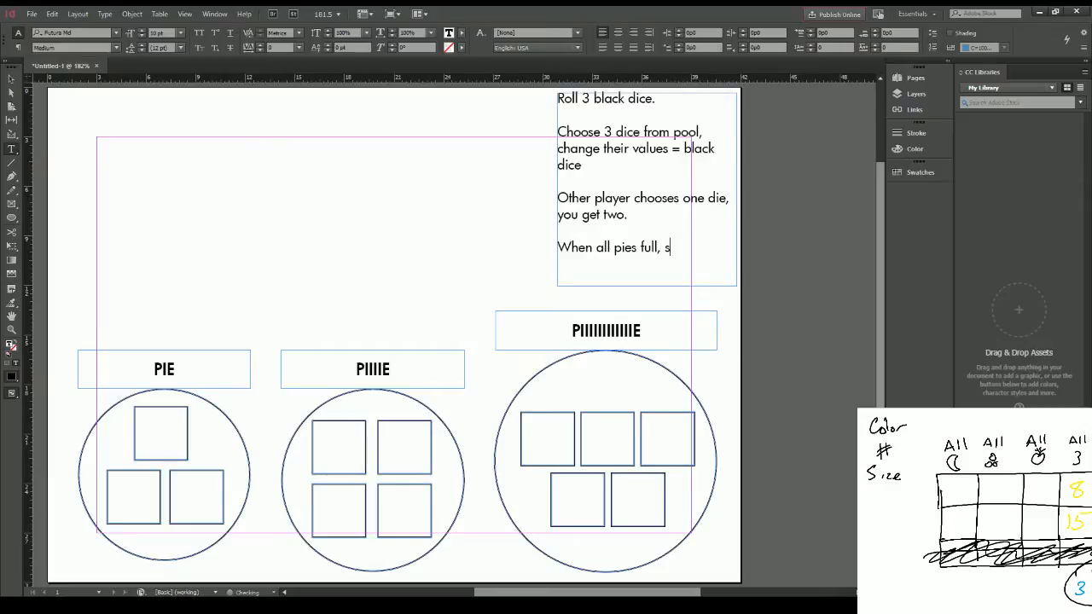
{"action": "type", "text": "core points!"}
{"action": "type", "text": "Repeat "}
{"action": "type", "text": "3 ti"}
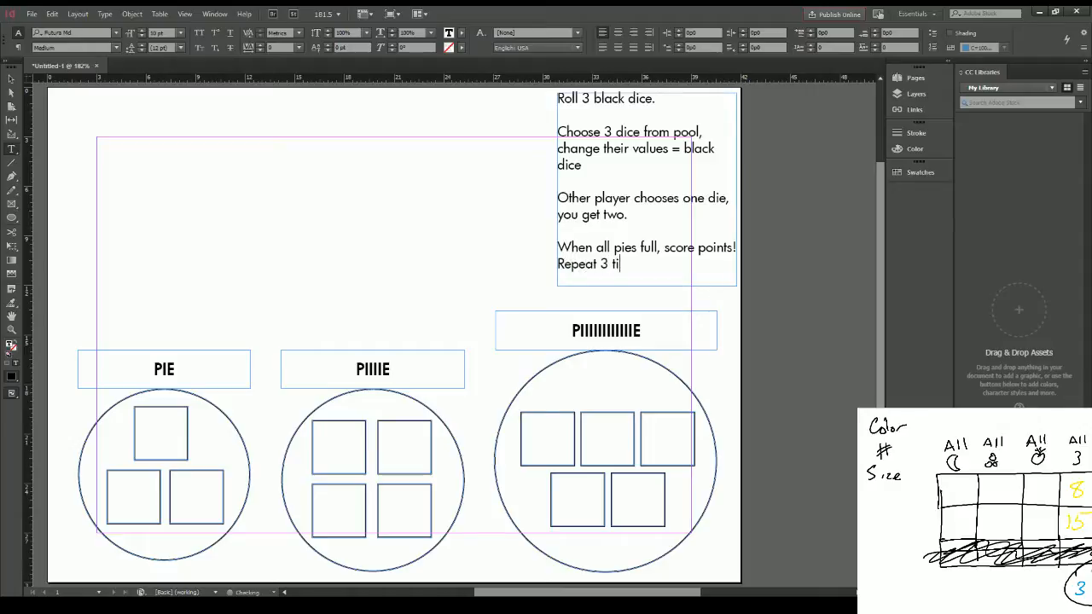
{"action": "type", "text": "mes, bake "}
{"action": "type", "text": "35"}
Step: Add the instruction line "Repeat 3 times, bake 425 degrees for 2 hours" below the scoring sentence
{"action": "key", "text": "BackSpace"}
{"action": "key", "text": "BackSpace"}
{"action": "type", "text": "25"}
{"action": "key", "text": "BackSpace"}
{"action": "key", "text": "BackSpace"}
{"action": "type", "text": "425 degrees for 2 hours"}
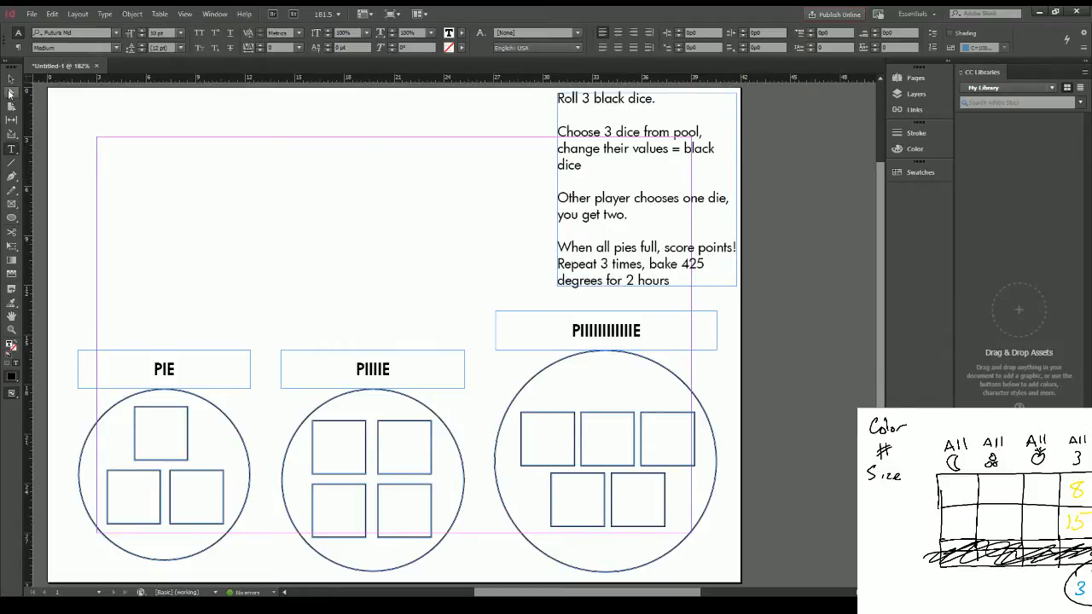
{"action": "left_click", "coordinate": [11, 80]}
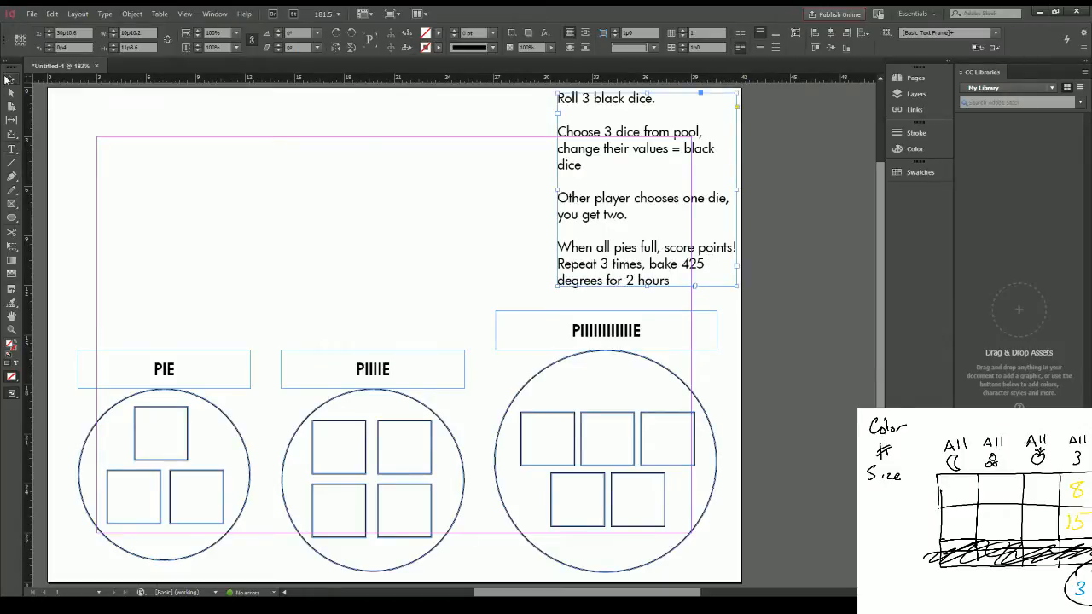
{"action": "left_click", "coordinate": [18, 218]}
{"action": "left_click_drag", "start_coordinate": [72, 161], "coordinate": [504, 286]}
{"action": "key", "text": "ctrl+z"}
{"action": "key", "text": "ctrl+z"}
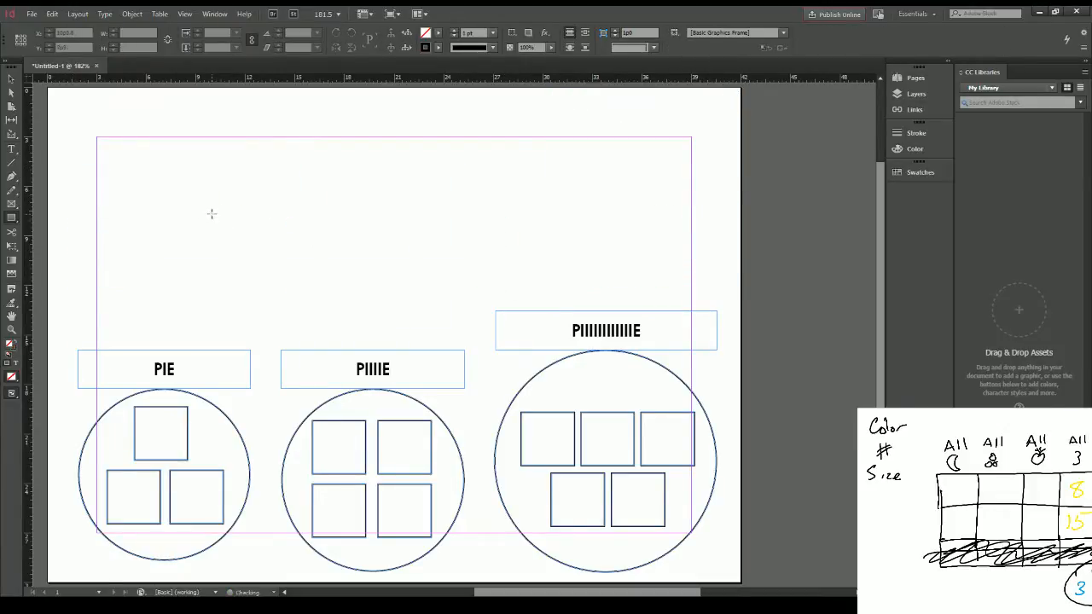
{"action": "key", "text": "ctrl+shift+z"}
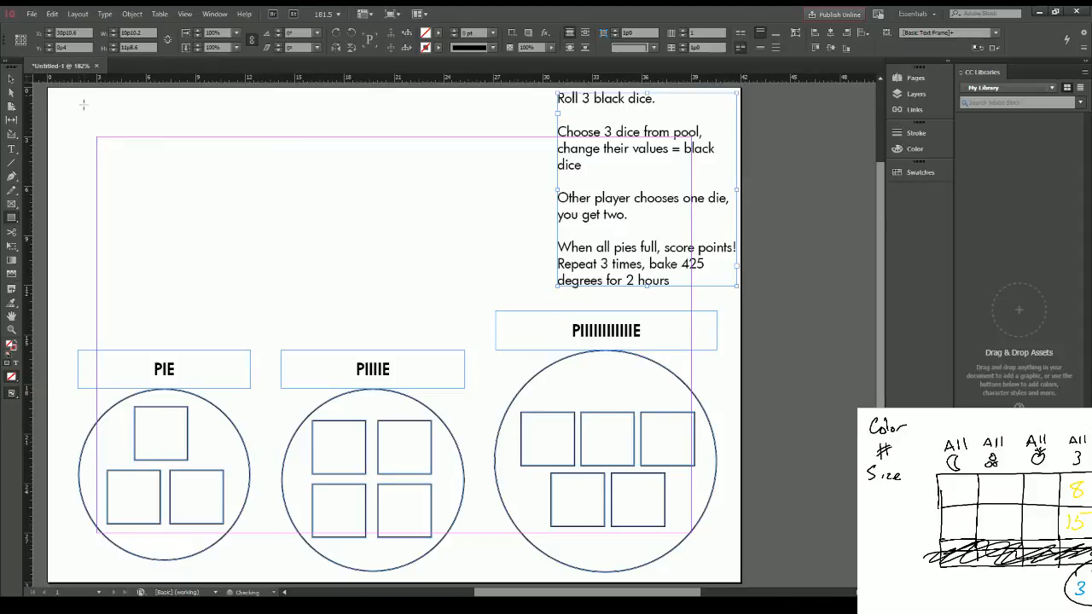
Step: Draw a square in the empty area above the PIE label and set its width and height to 1"
{"action": "left_click_drag", "start_coordinate": [89, 160], "coordinate": [175, 234]}
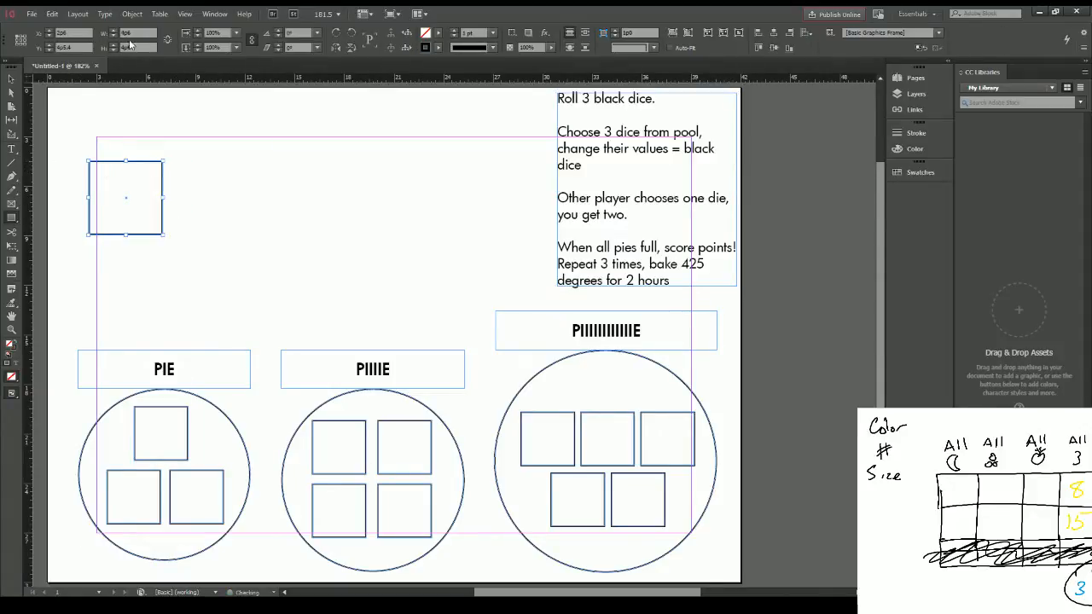
{"action": "double_click", "coordinate": [132, 32]}
{"action": "type", "text": "1\""}
{"action": "key", "text": "Tab"}
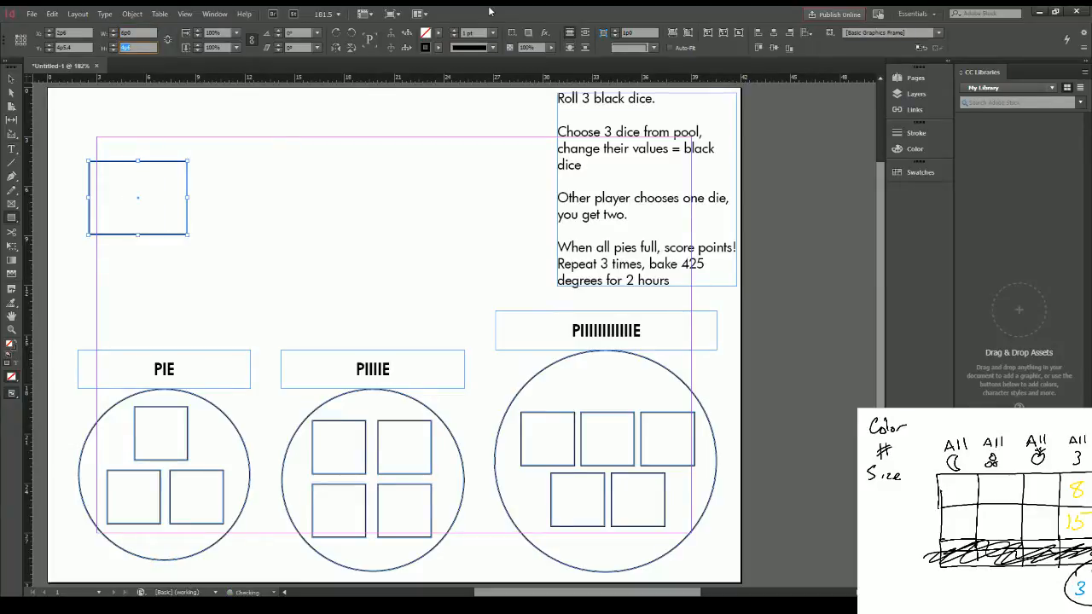
{"action": "type", "text": "1\""}
{"action": "key", "text": "Tab"}
{"action": "key", "text": "shift+Tab"}
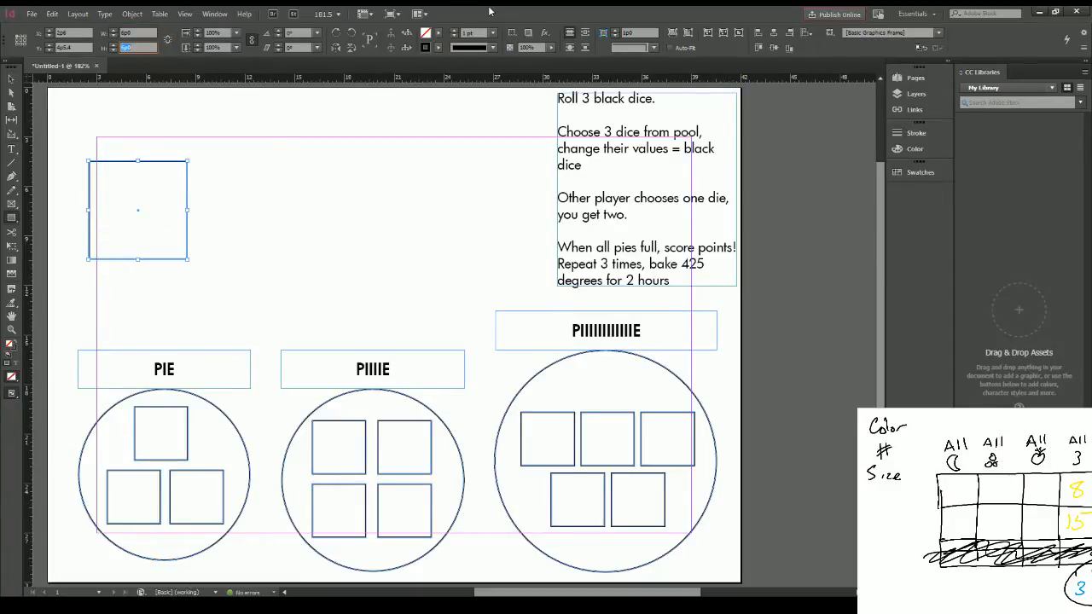
Step: Resize the new square to .75" wide and .75" high
{"action": "key", "text": "shift+Tab"}
{"action": "type", "text": ".75\""}
{"action": "key", "text": "Tab"}
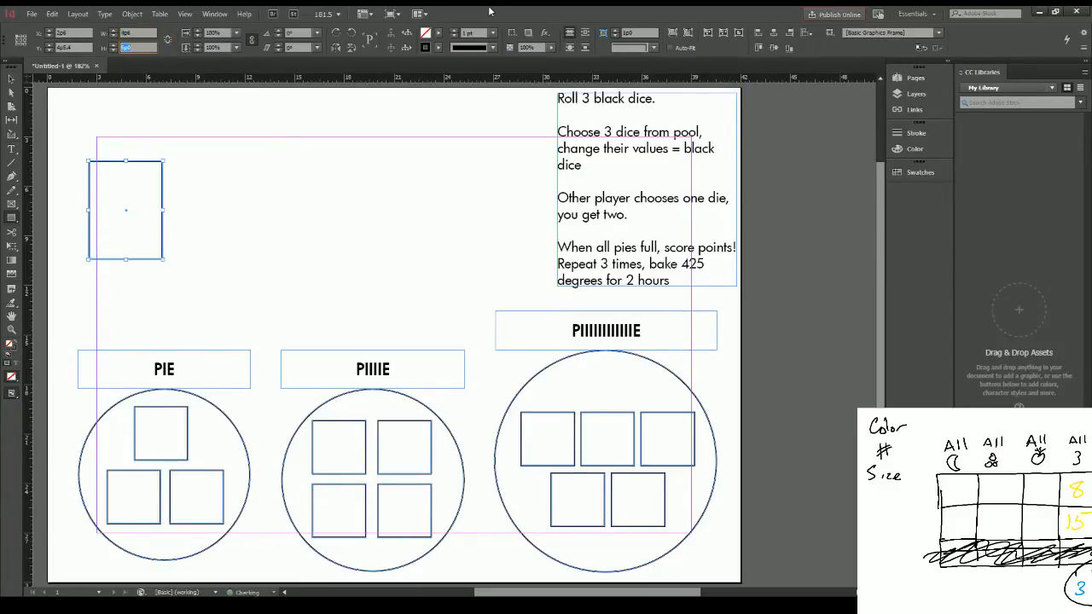
{"action": "type", "text": ".75\""}
{"action": "key", "text": "Tab"}
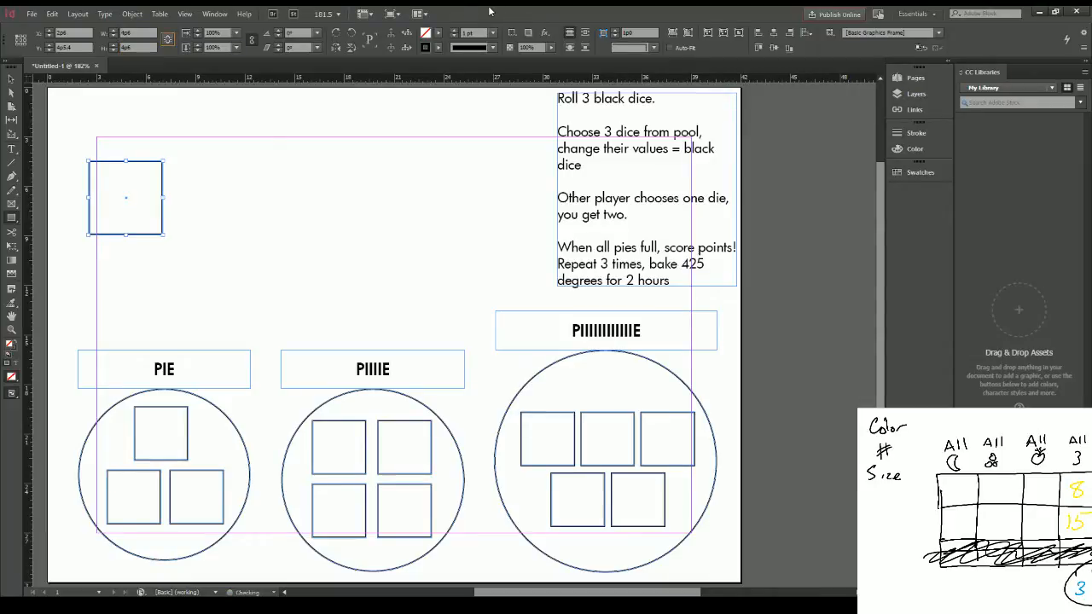
Step: Set the square's stroke to 0 pt and snap it into the upper-left corner of the page margins
{"action": "left_click", "coordinate": [9, 81]}
{"action": "left_click", "coordinate": [457, 39]}
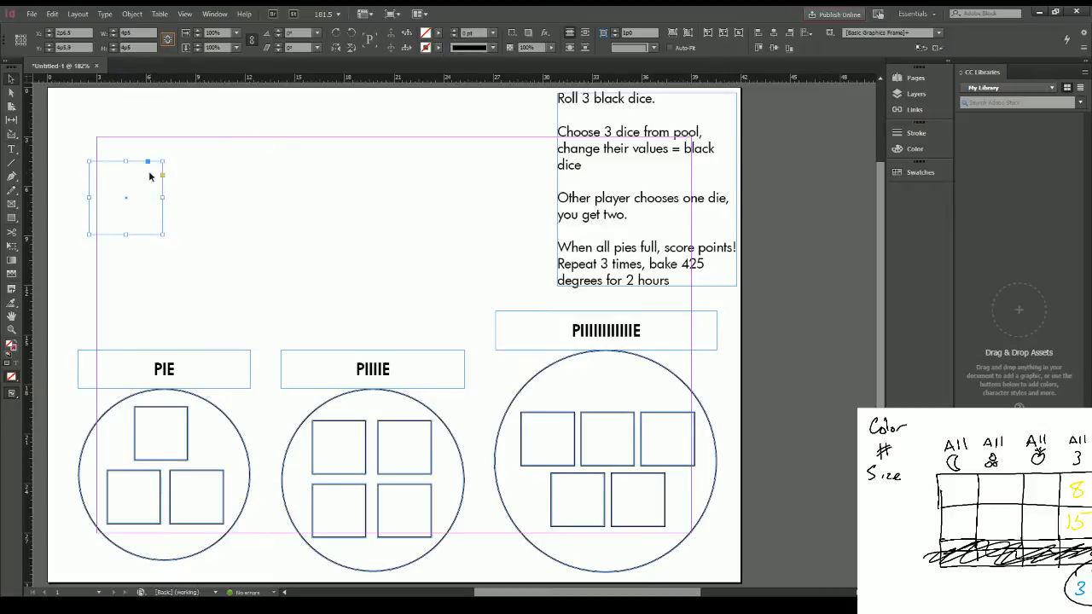
{"action": "left_click_drag", "start_coordinate": [121, 162], "coordinate": [124, 137]}
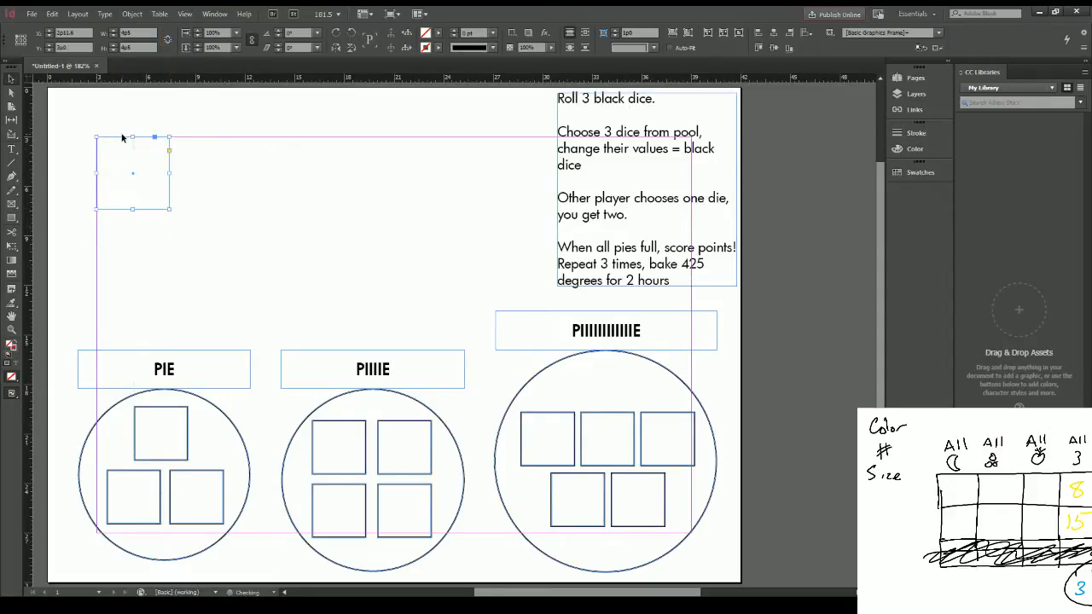
{"action": "left_click", "coordinate": [170, 168]}
{"action": "left_click", "coordinate": [169, 168]}
Step: Copy the square and place four duplicates edge to edge beside it, forming a row of five along the top margin
{"action": "key", "text": "ctrl+c"}
{"action": "key", "text": "ctrl+v"}
{"action": "left_click_drag", "start_coordinate": [434, 297], "coordinate": [190, 140]}
{"action": "key", "text": "ctrl+v"}
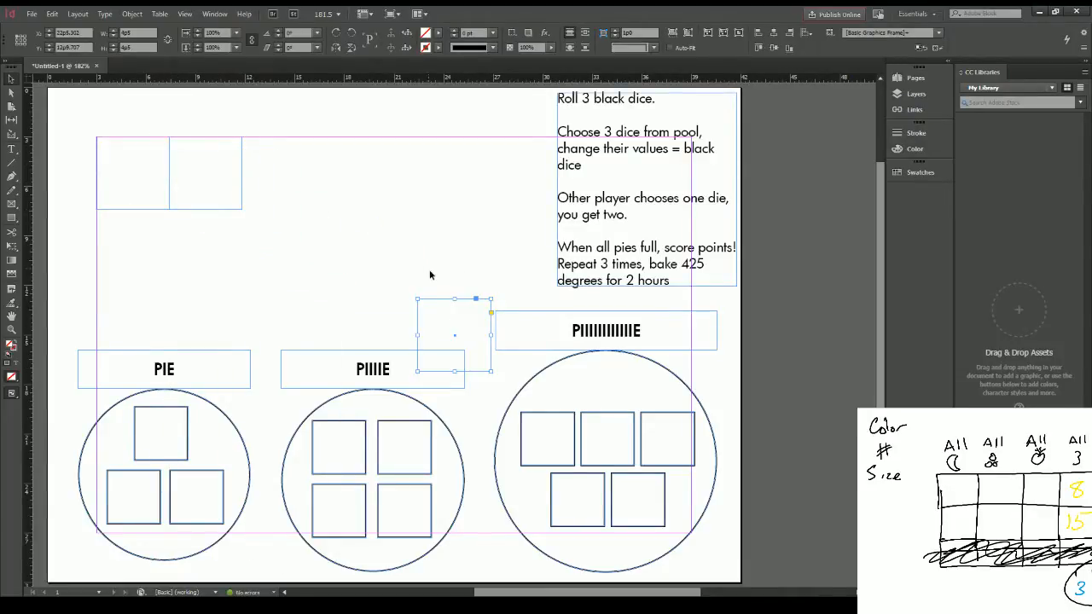
{"action": "left_click_drag", "start_coordinate": [438, 300], "coordinate": [261, 138]}
{"action": "key", "text": "ctrl+v"}
{"action": "left_click_drag", "start_coordinate": [438, 304], "coordinate": [336, 142]}
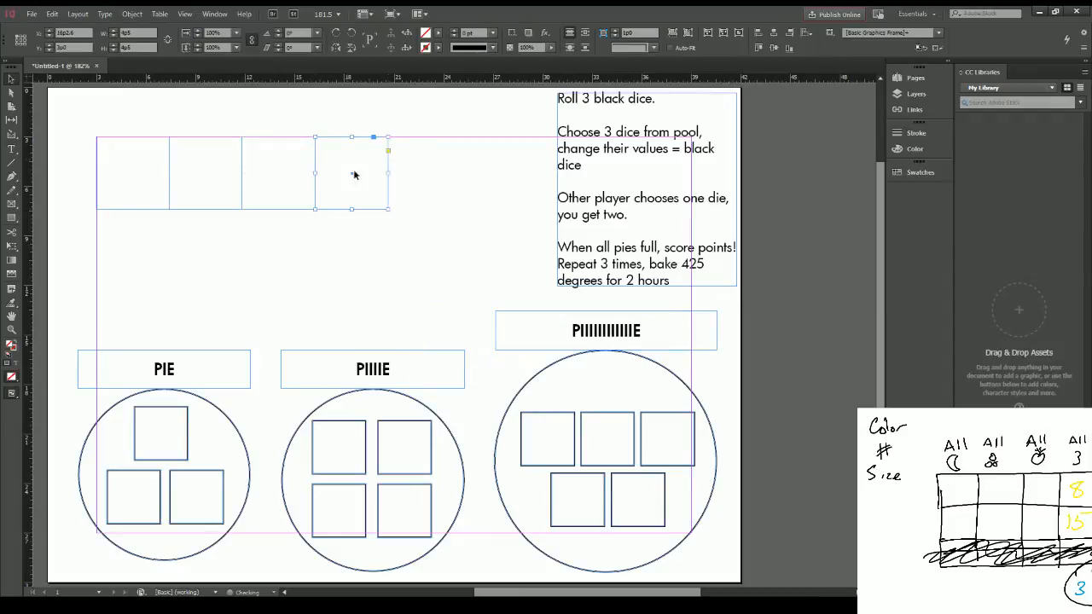
{"action": "key", "text": "ctrl+v"}
{"action": "left_click_drag", "start_coordinate": [439, 299], "coordinate": [411, 137]}
Step: Paste five more squares directly beneath the first row to form a grid of two rows by five columns
{"action": "key", "text": "ctrl+v"}
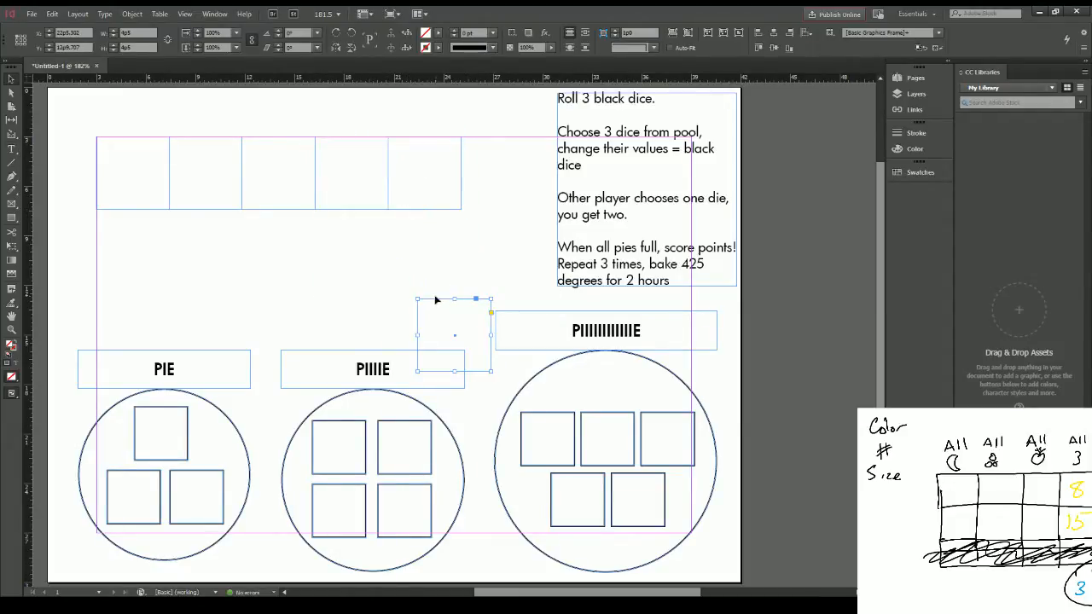
{"action": "left_click_drag", "start_coordinate": [435, 299], "coordinate": [115, 213]}
{"action": "key", "text": "ctrl+v"}
{"action": "left_click_drag", "start_coordinate": [422, 293], "coordinate": [181, 210]}
{"action": "left_click_drag", "start_coordinate": [438, 302], "coordinate": [257, 213]}
{"action": "key", "text": "ctrl+v"}
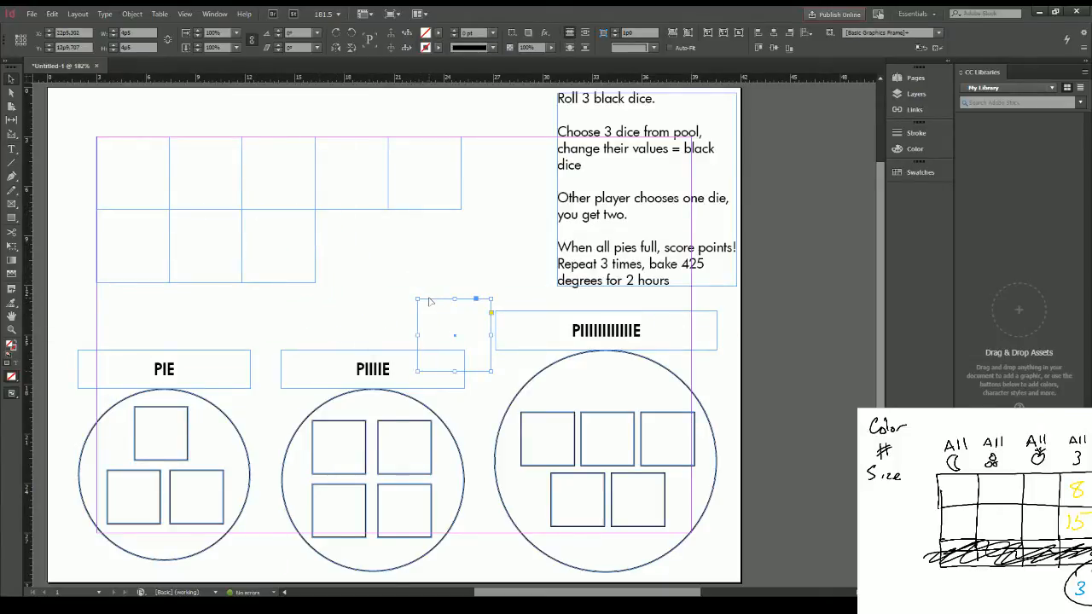
{"action": "left_click_drag", "start_coordinate": [429, 300], "coordinate": [326, 211]}
{"action": "key", "text": "ctrl+v"}
{"action": "left_click_drag", "start_coordinate": [435, 301], "coordinate": [405, 213]}
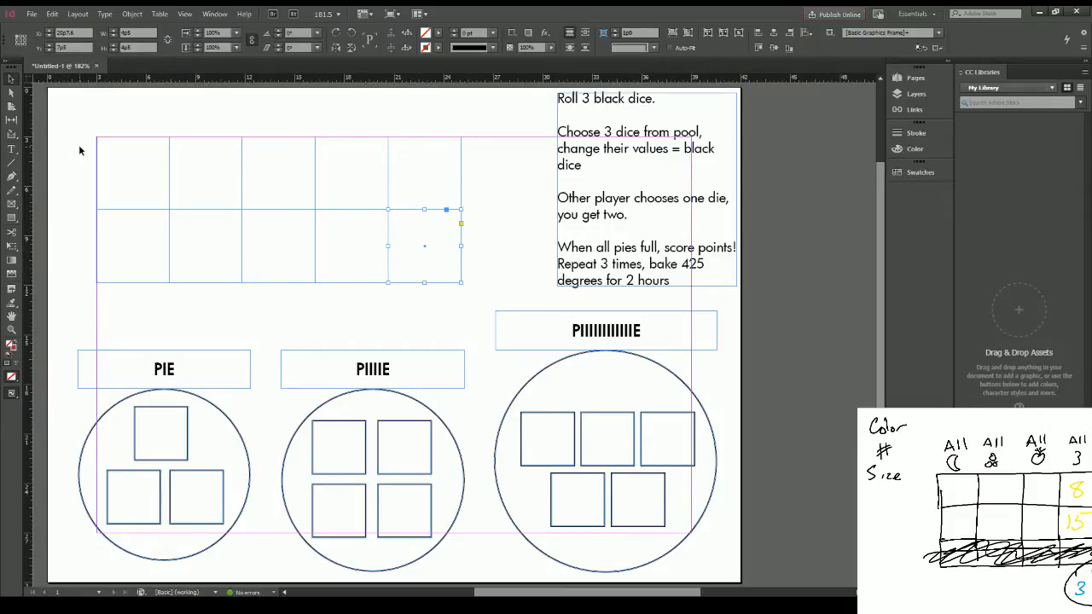
Step: Give all ten grid squares a 2 pt stroke and shift the grid right and slightly down, leaving room for row labels
{"action": "left_click_drag", "start_coordinate": [78, 145], "coordinate": [490, 272]}
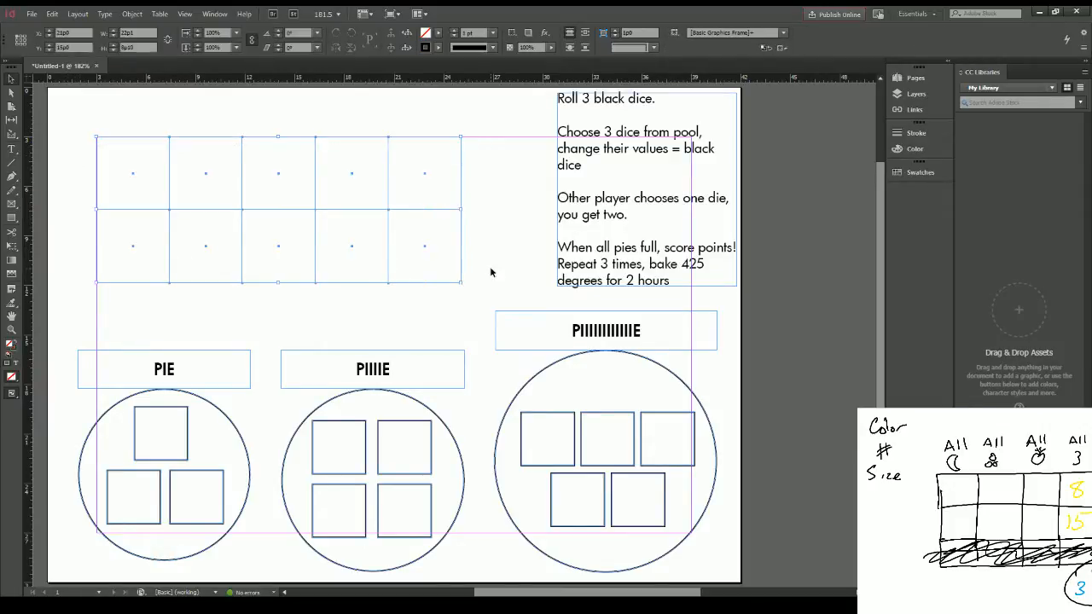
{"action": "left_click", "coordinate": [452, 30]}
{"action": "left_click", "coordinate": [506, 159]}
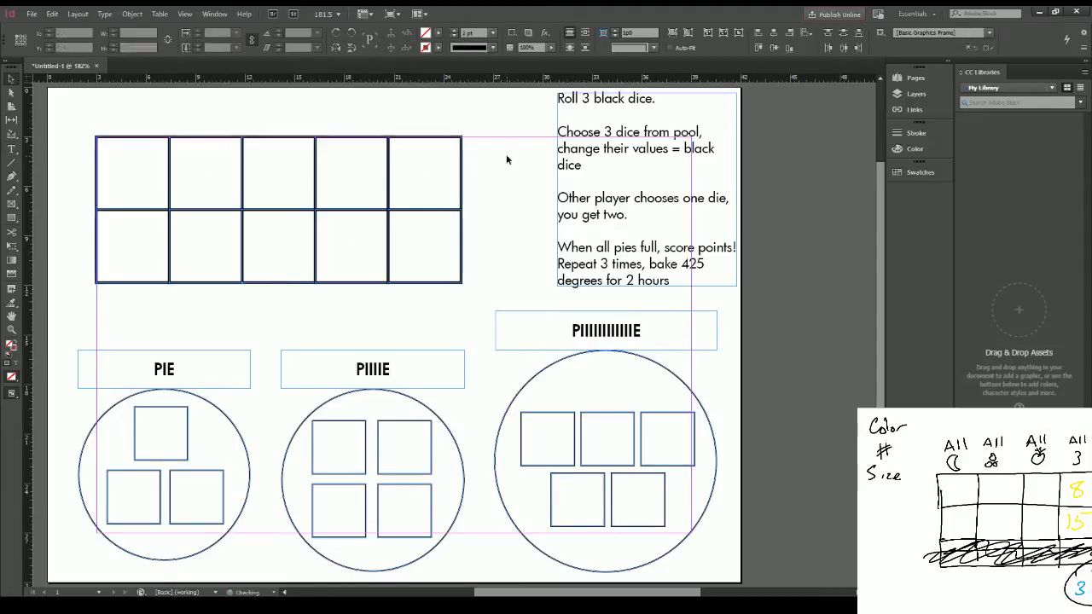
{"action": "left_click_drag", "start_coordinate": [71, 196], "coordinate": [171, 186]}
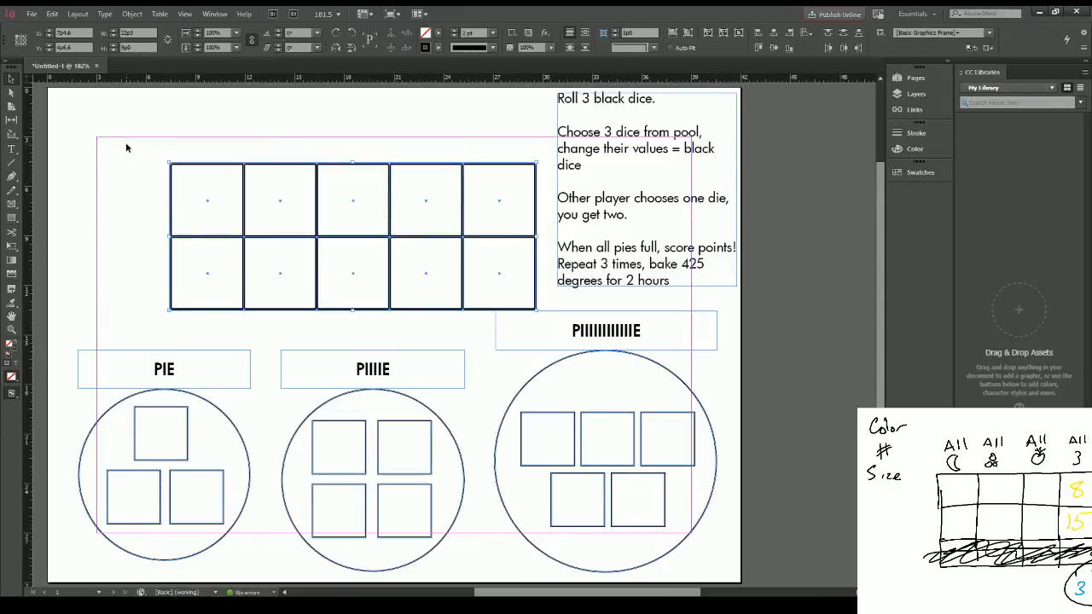
Step: Draw a text frame beside the grid's first row and give it the instruction text's formatting by pasting in a copied word
{"action": "left_click", "coordinate": [12, 150]}
{"action": "left_click_drag", "start_coordinate": [66, 169], "coordinate": [164, 230]}
{"action": "double_click", "coordinate": [569, 148]}
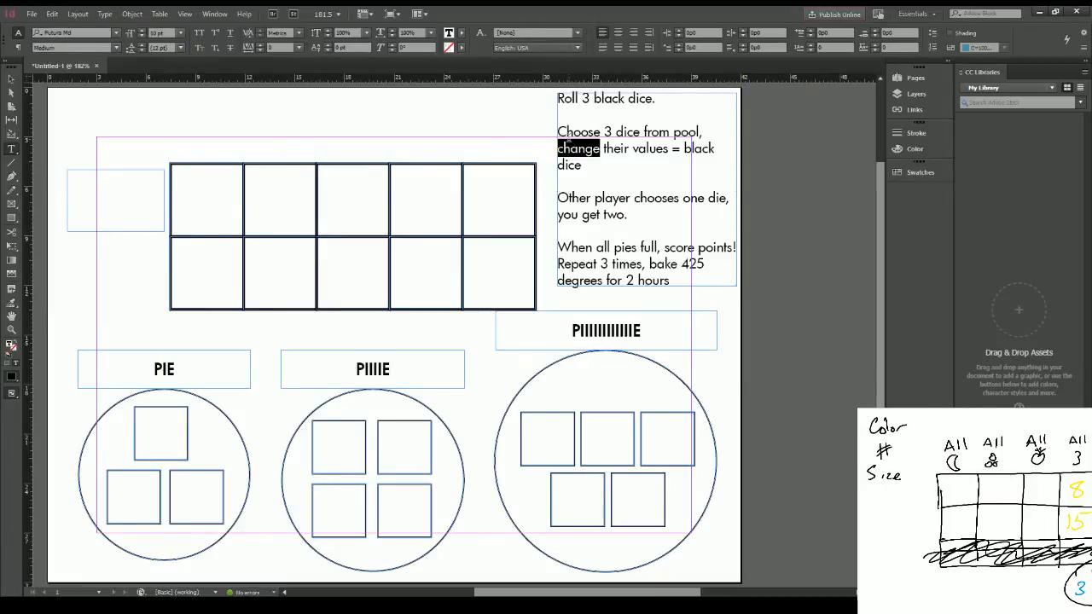
{"action": "left_click", "coordinate": [158, 187]}
{"action": "key", "text": "ctrl+v"}
{"action": "key", "text": "ctrl+a"}
Step: Replace the first row label's text with "Total value of all dice in pie"
{"action": "type", "text": "A"}
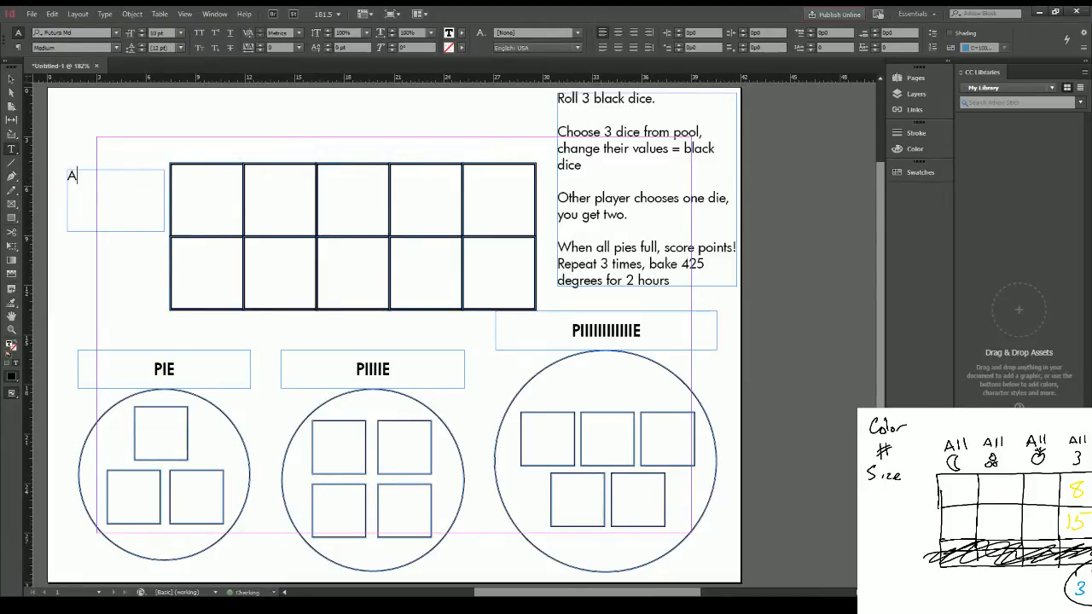
{"action": "type", "text": "dd"}
{"action": "key", "text": "BackSpace"}
{"action": "key", "text": "BackSpace"}
{"action": "key", "text": "BackSpace"}
{"action": "type", "text": "Total value of all dice in pie"}
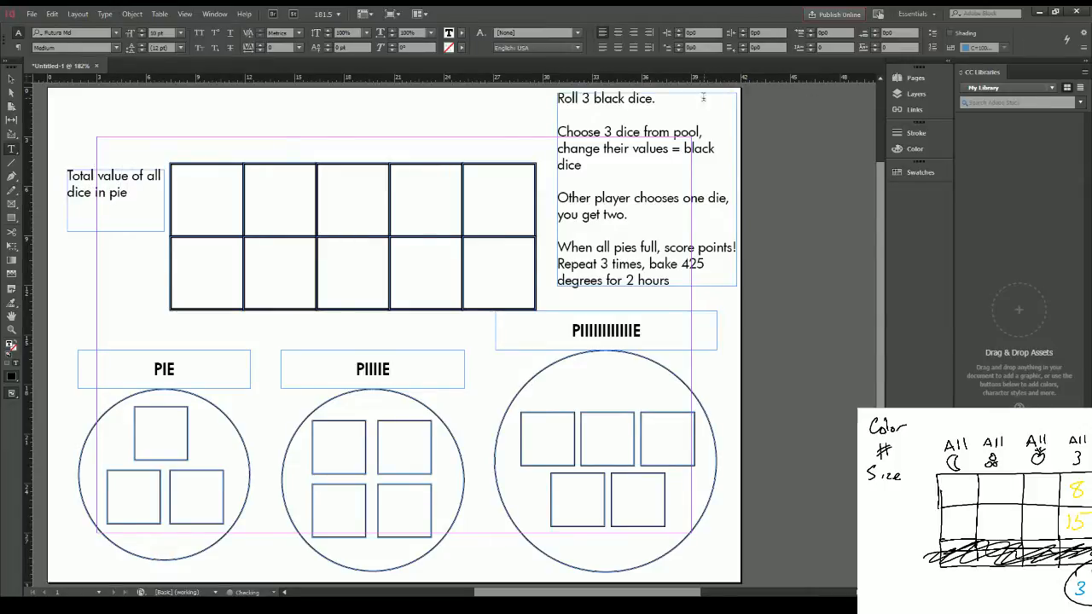
{"action": "key", "text": "Escape"}
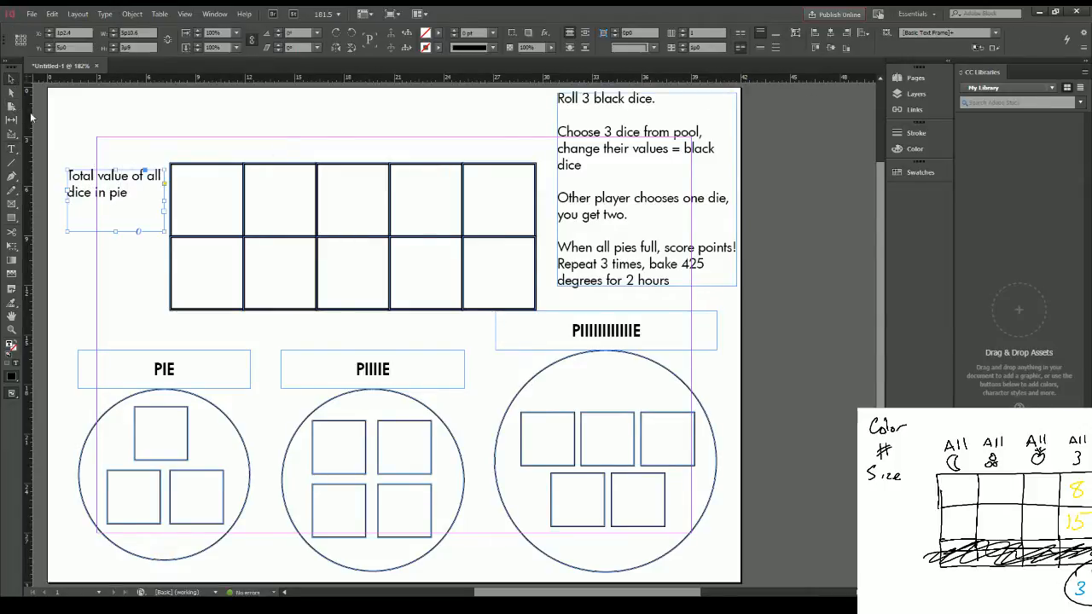
Step: Duplicate the first row's label frame and place the copy beside the grid's second row
{"action": "key", "text": "ctrl+c"}
{"action": "key", "text": "ctrl+v"}
{"action": "left_click_drag", "start_coordinate": [435, 320], "coordinate": [95, 267]}
Step: Replace the second row label's text with "15 if all dice in pie are different numbers." and a new line "0 otherwise."
{"action": "double_click", "coordinate": [105, 261]}
{"action": "key", "text": "ctrl+a"}
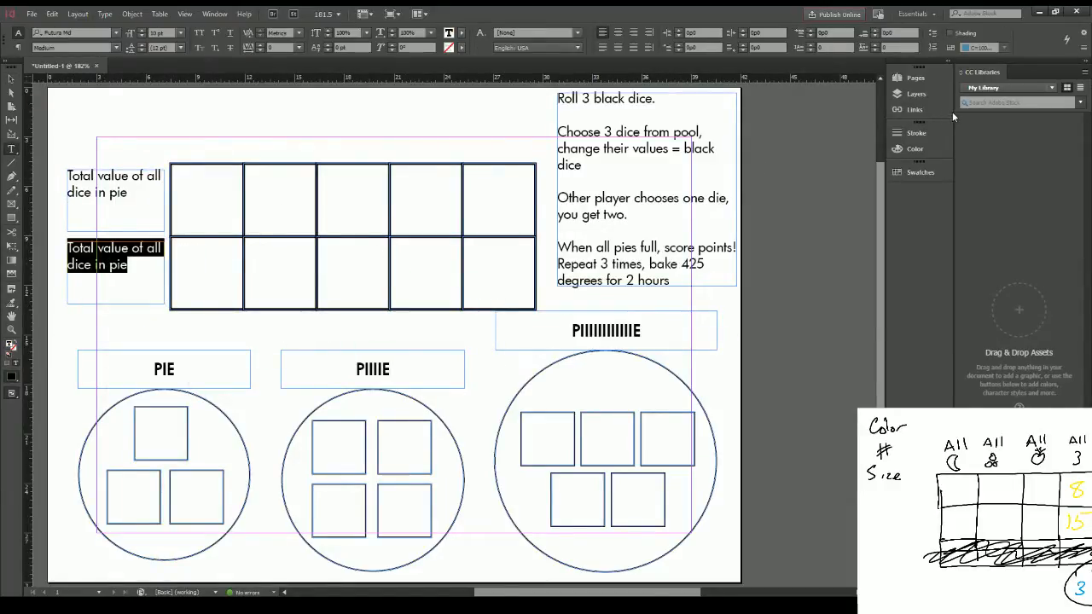
{"action": "type", "text": "15"}
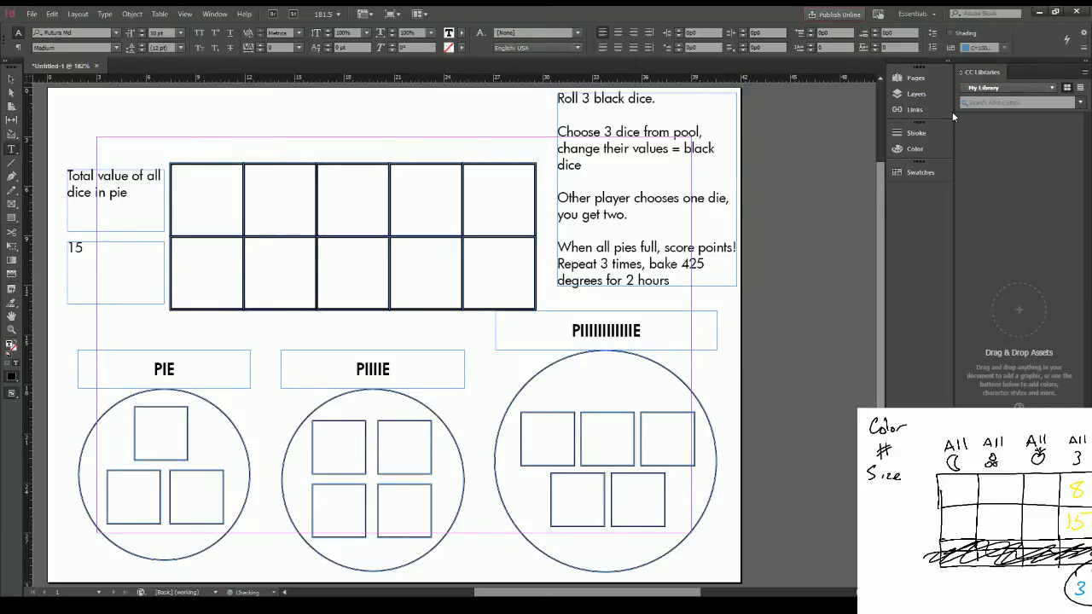
{"action": "type", "text": ", b"}
{"action": "type", "text": " if all dice in pie"}
{"action": "type", "text": " are dif"}
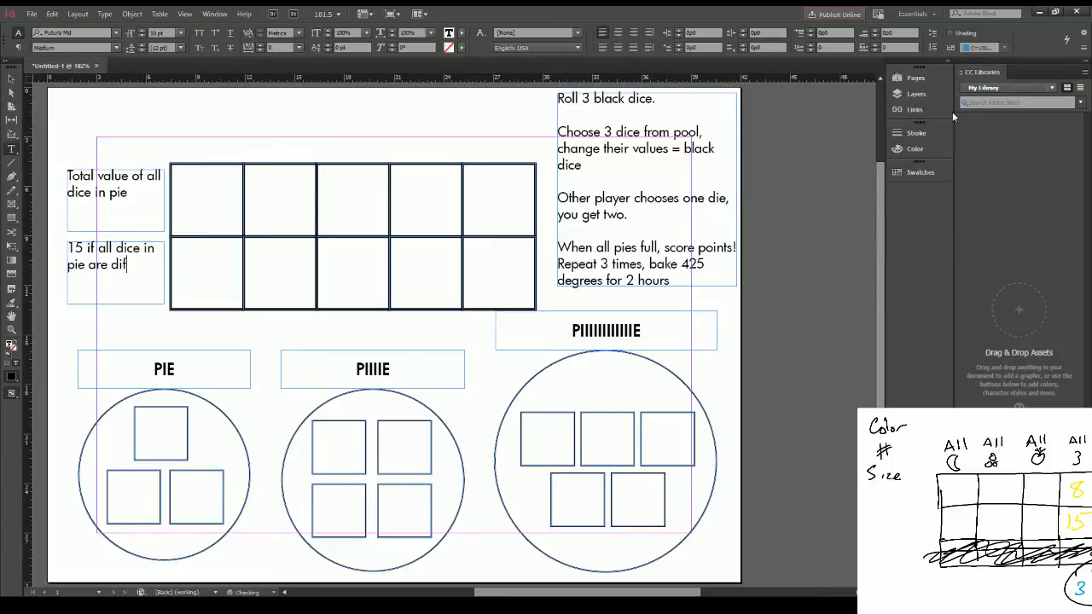
{"action": "type", "text": "ferent nube"}
{"action": "type", "text": "mber"}
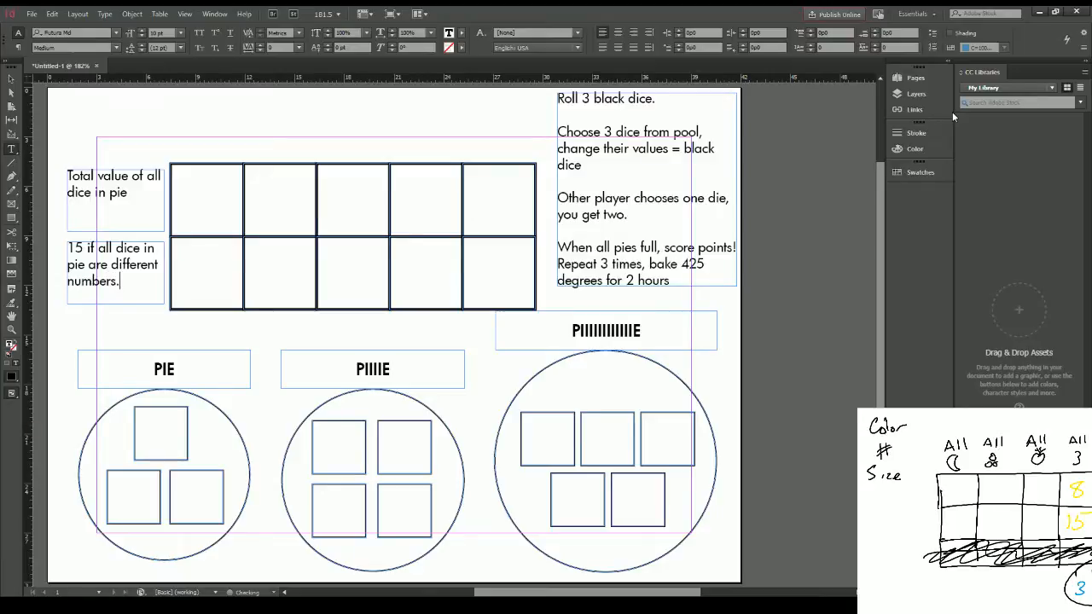
{"action": "type", "text": " otherwise."}
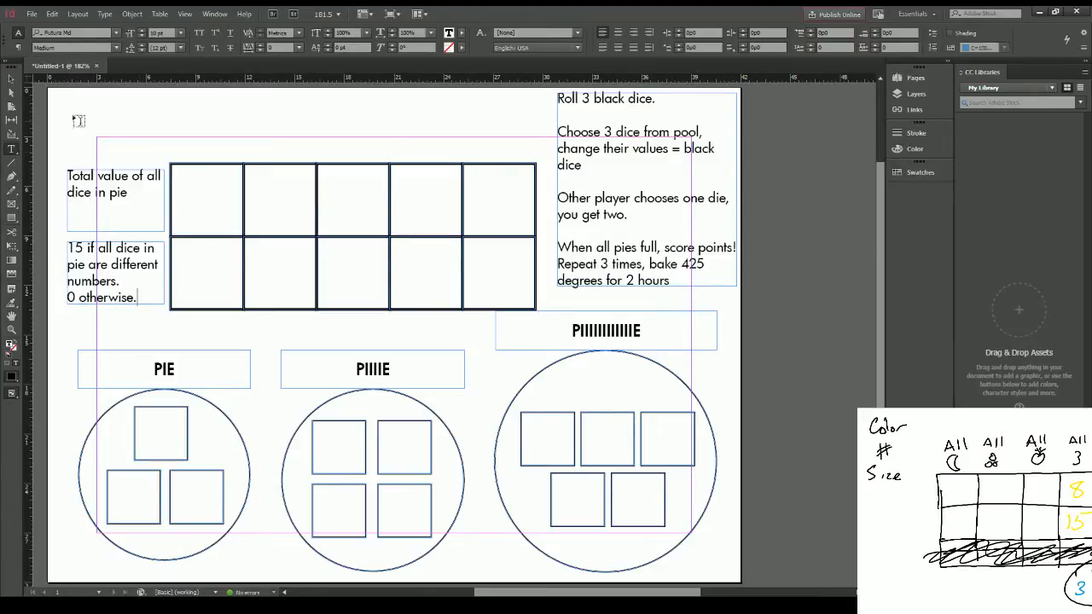
{"action": "key", "text": "Escape"}
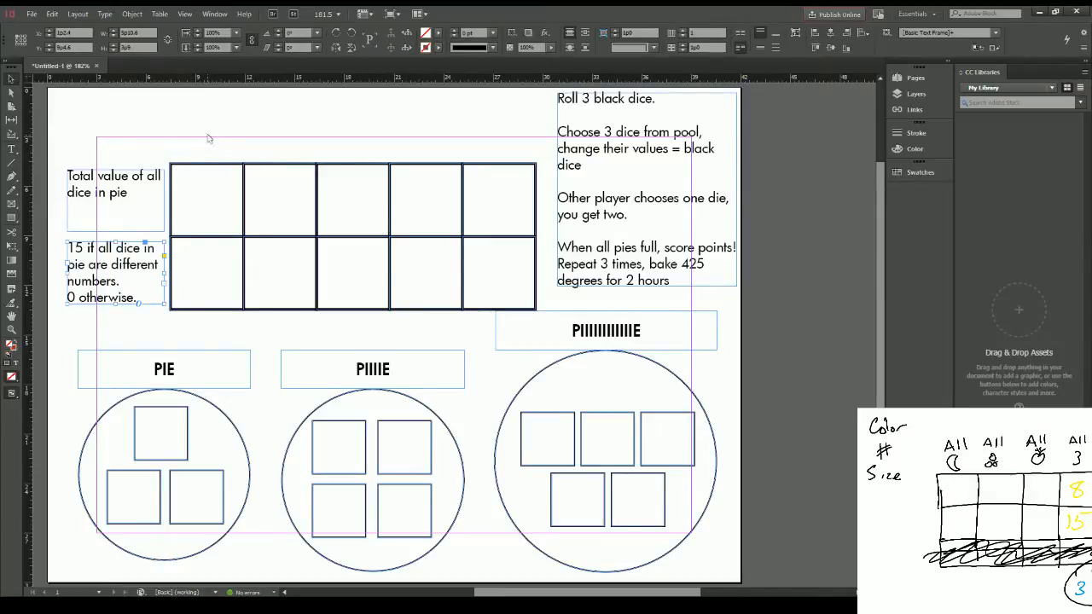
Step: Place the blueberry card image, crop it to the blueberries at about 3p10 by 3p8, and position it above the grid's first column
{"action": "left_click", "coordinate": [208, 137]}
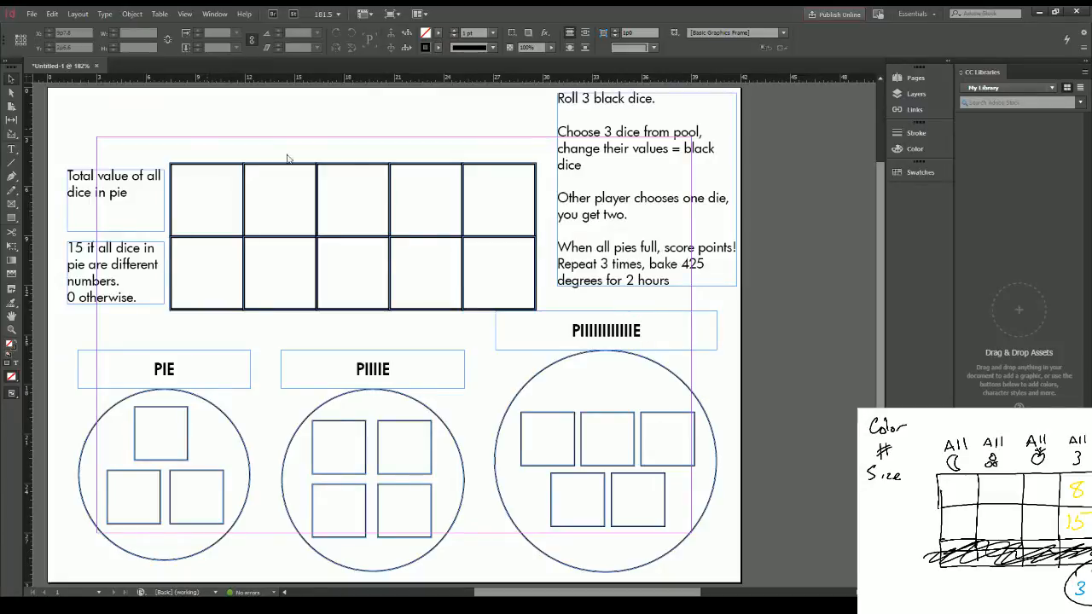
{"action": "left_click", "coordinate": [600, 411]}
{"action": "left_click", "coordinate": [259, 130]}
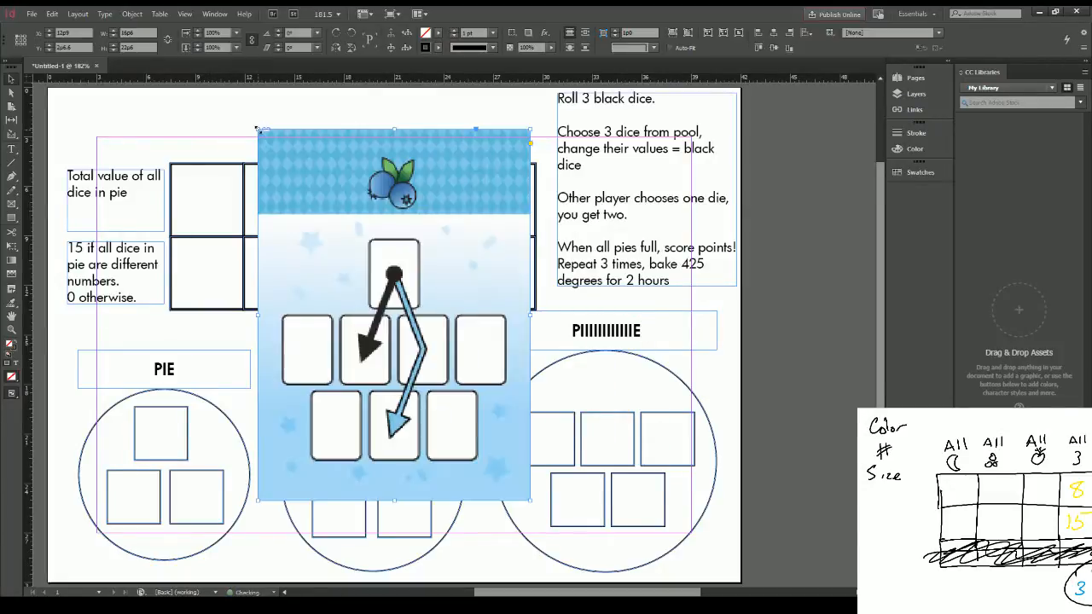
{"action": "left_click_drag", "start_coordinate": [351, 157], "coordinate": [257, 146]}
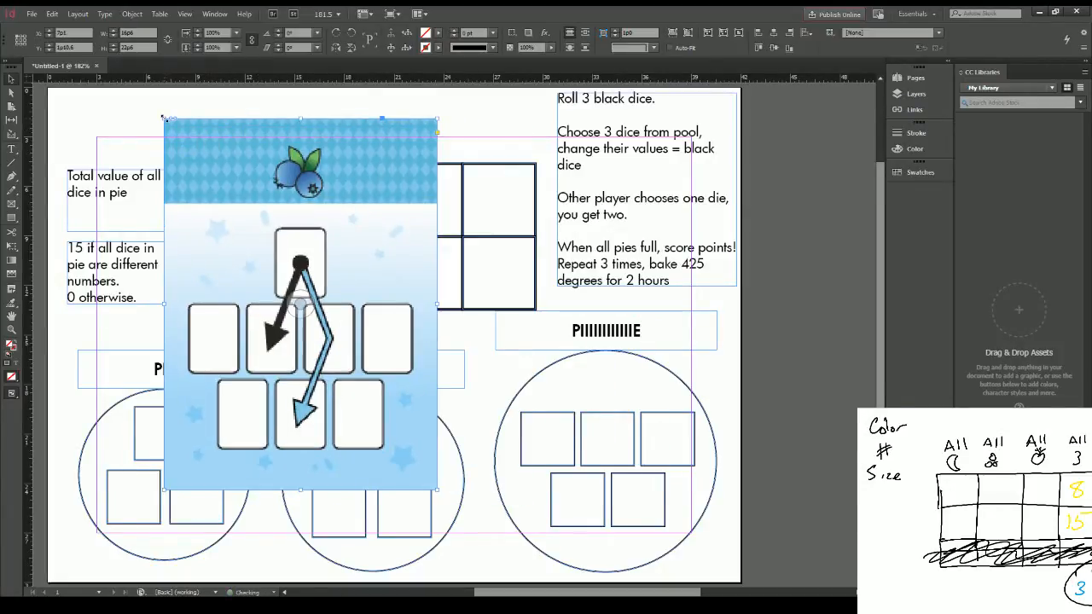
{"action": "left_click_drag", "start_coordinate": [162, 117], "coordinate": [266, 139]}
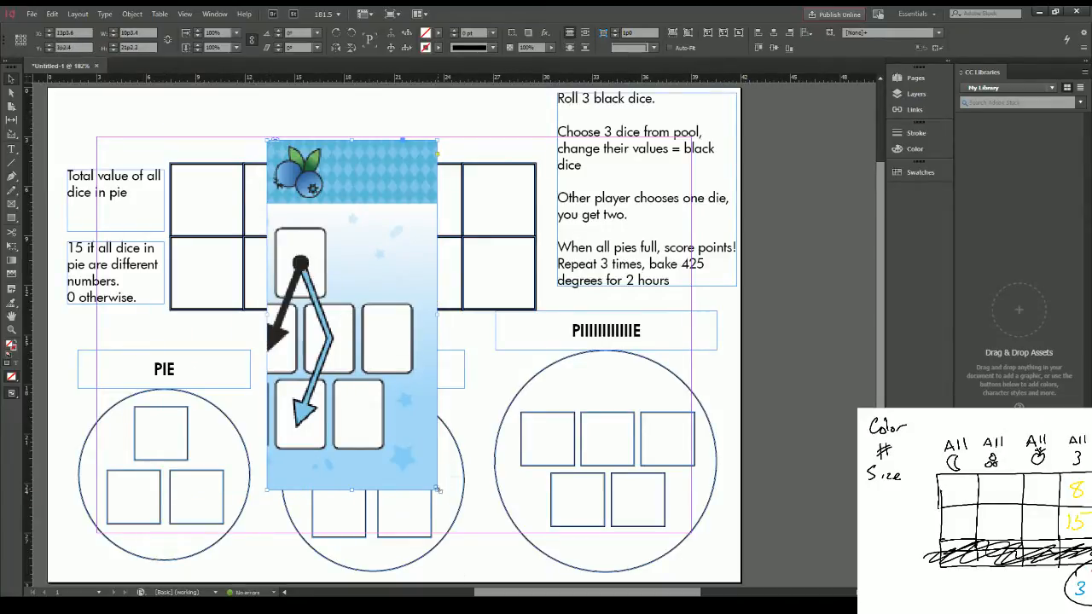
{"action": "left_click_drag", "start_coordinate": [436, 489], "coordinate": [331, 201]}
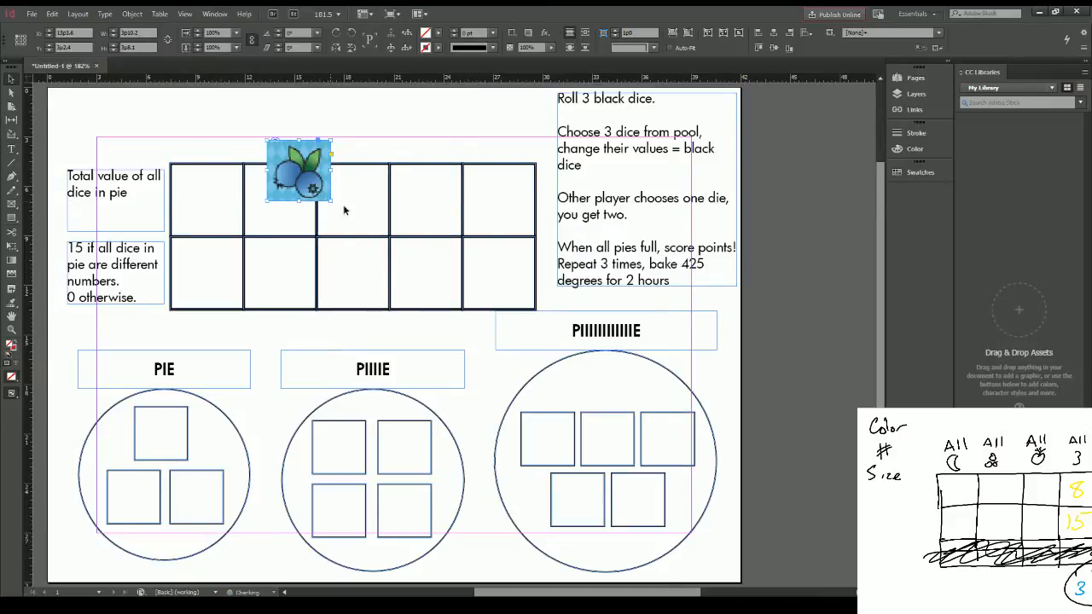
{"action": "left_click_drag", "start_coordinate": [310, 153], "coordinate": [215, 111]}
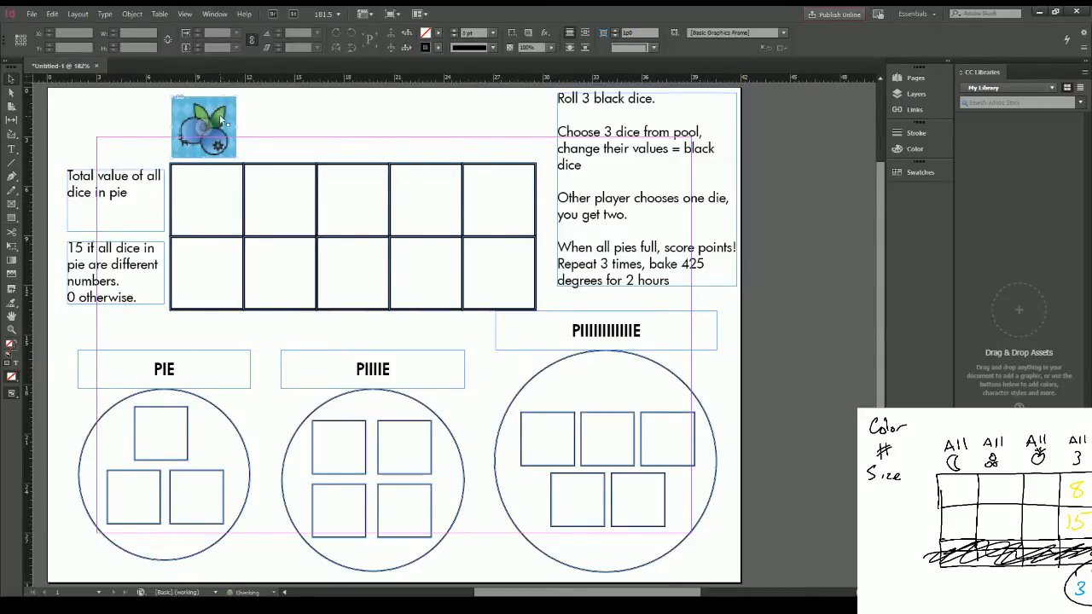
Step: Place two copies of the blueberry icon above the second and third columns and swap their images for the strawberry and banana cards
{"action": "key", "text": "ctrl+v"}
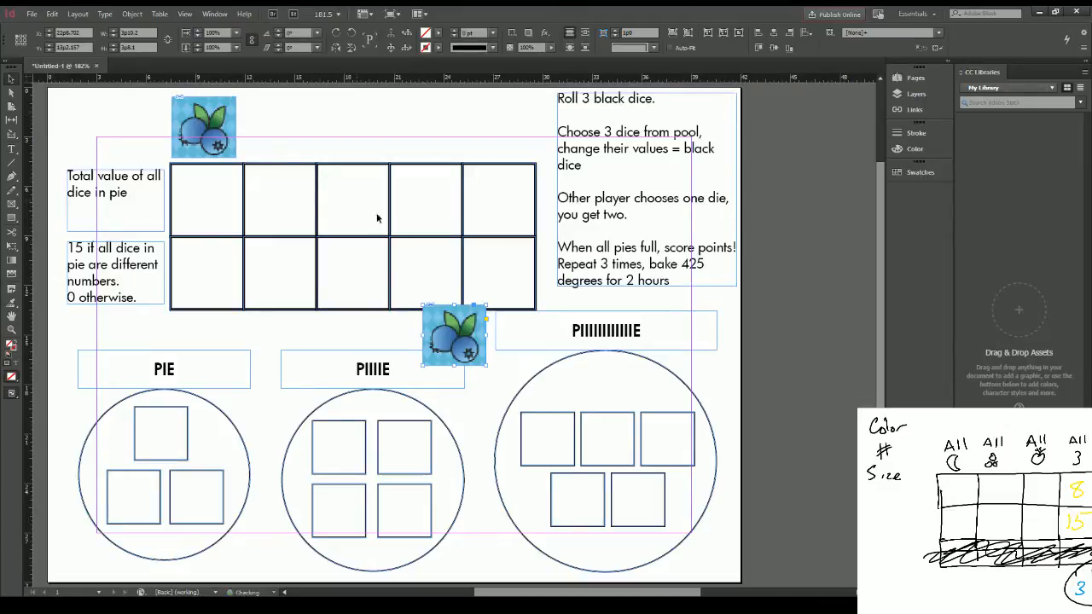
{"action": "left_click_drag", "start_coordinate": [448, 328], "coordinate": [275, 121]}
{"action": "key", "text": "ctrl+v"}
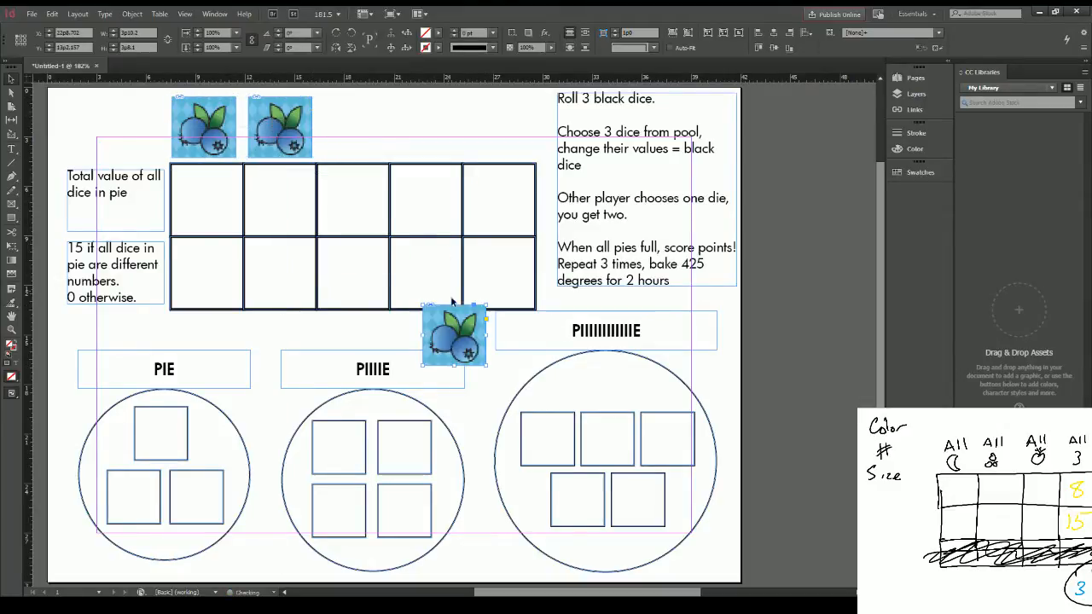
{"action": "left_click_drag", "start_coordinate": [452, 333], "coordinate": [372, 111]}
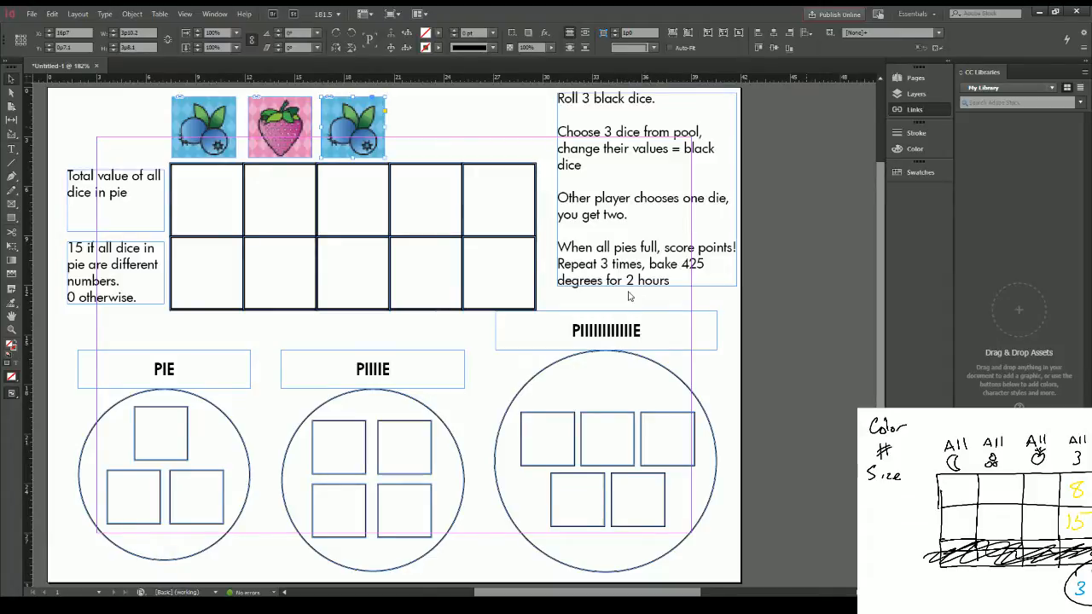
{"action": "left_click", "coordinate": [637, 421]}
{"action": "left_click", "coordinate": [452, 117]}
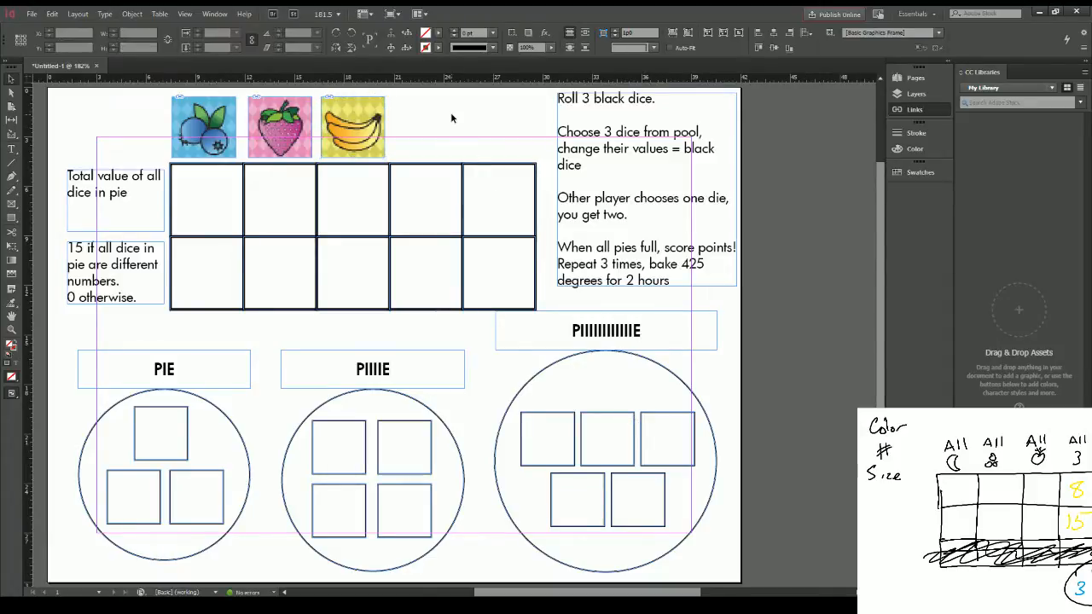
Step: Fine-tune the position of the fruit artwork inside its cropped frames
{"action": "left_click", "coordinate": [355, 128]}
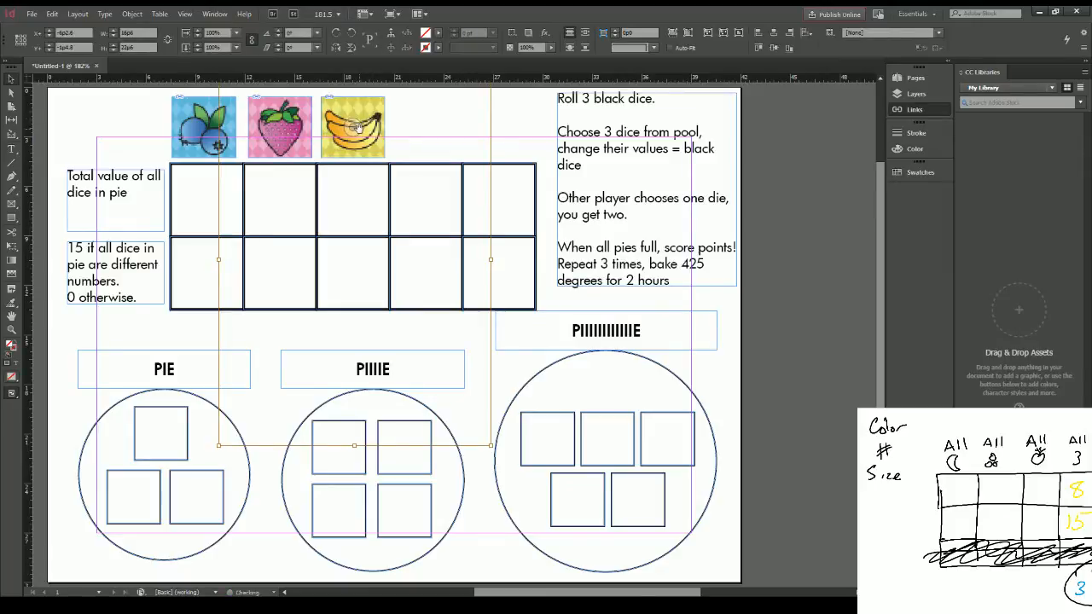
{"action": "left_click", "coordinate": [281, 125]}
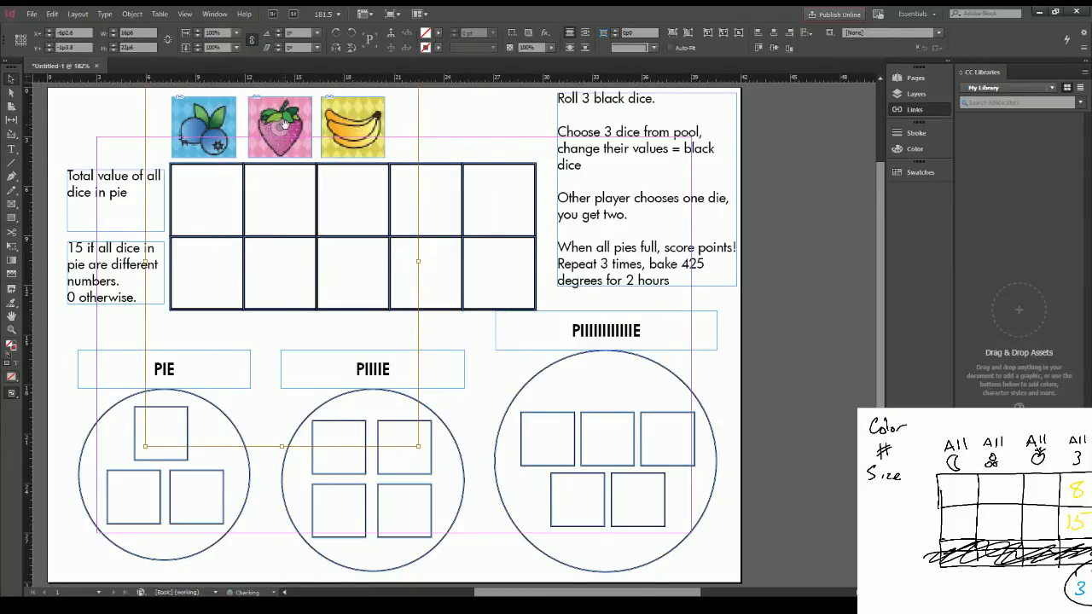
{"action": "left_click", "coordinate": [358, 126]}
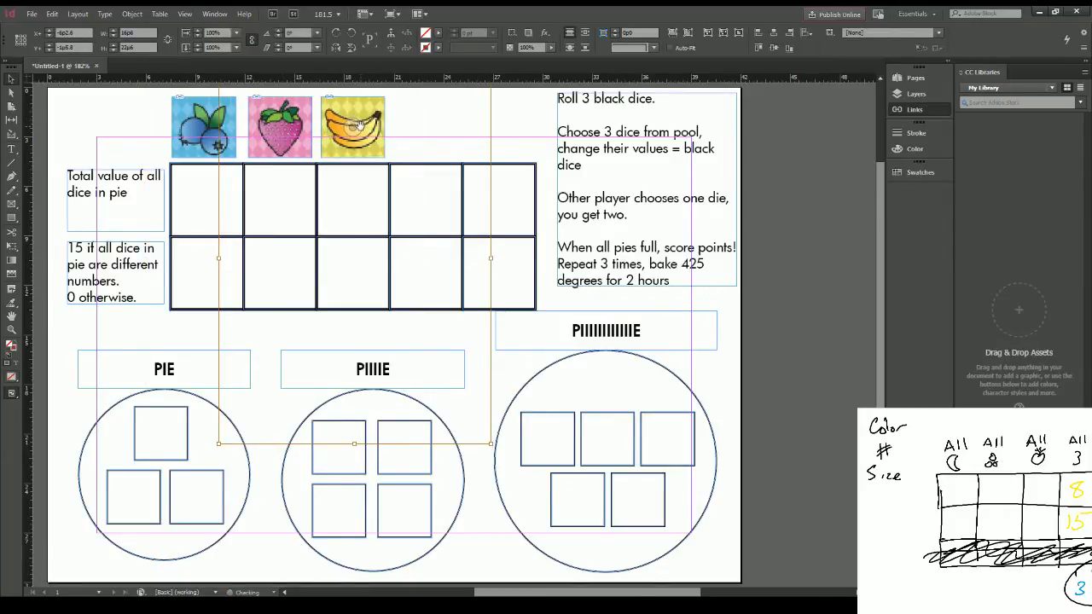
{"action": "left_click", "coordinate": [209, 130]}
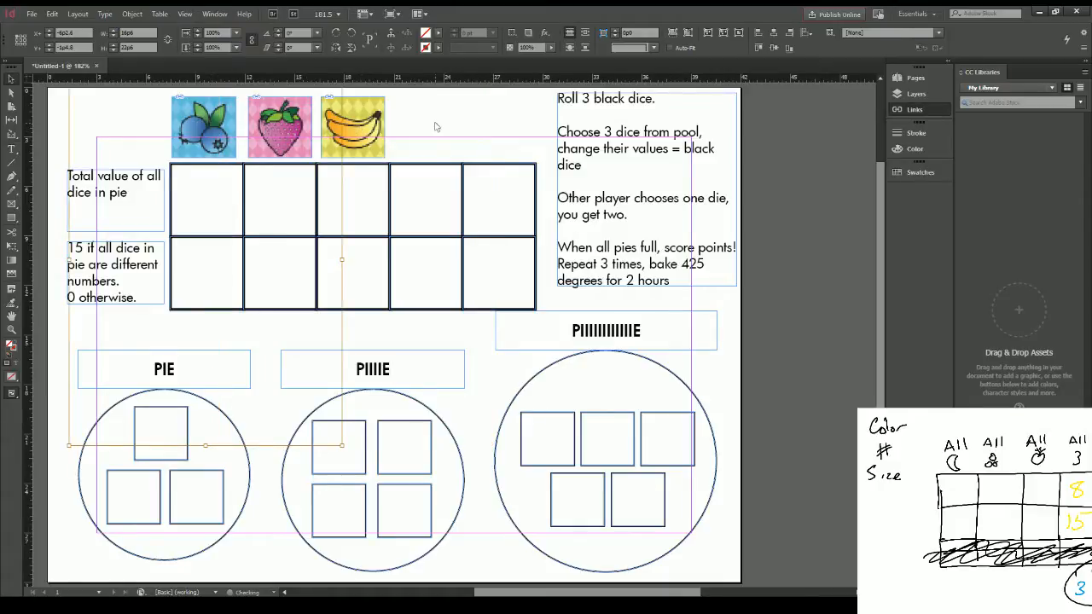
{"action": "left_click", "coordinate": [435, 126]}
Step: Scale the three fruit icons together to a slightly smaller size, about 11p7 wide and 3p4 high overall
{"action": "left_click", "coordinate": [354, 113]}
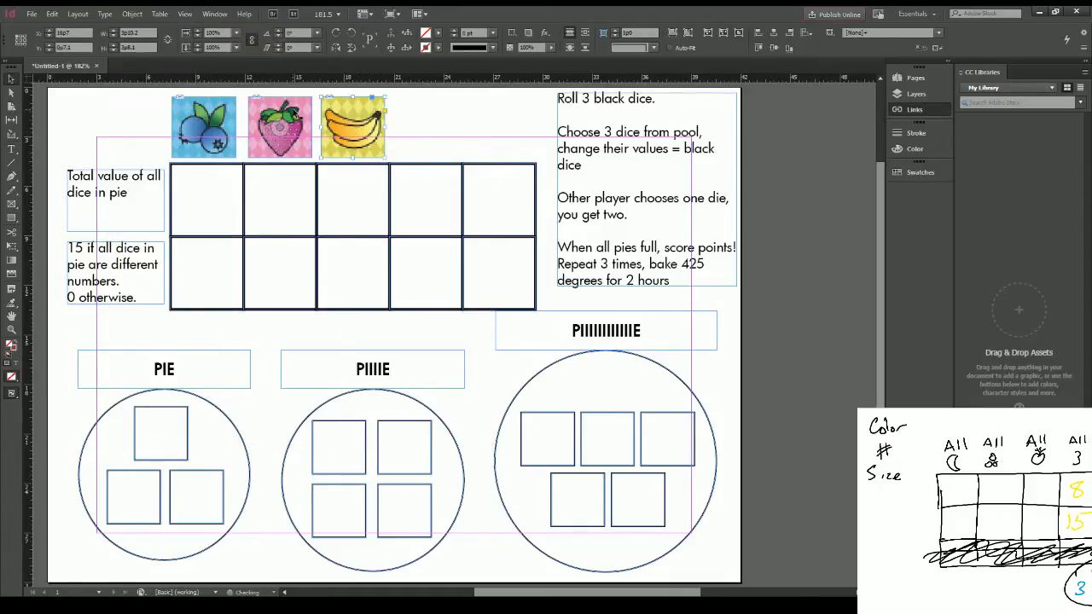
{"action": "left_click", "coordinate": [295, 113], "text": "shift"}
{"action": "left_click", "coordinate": [209, 126], "text": "shift"}
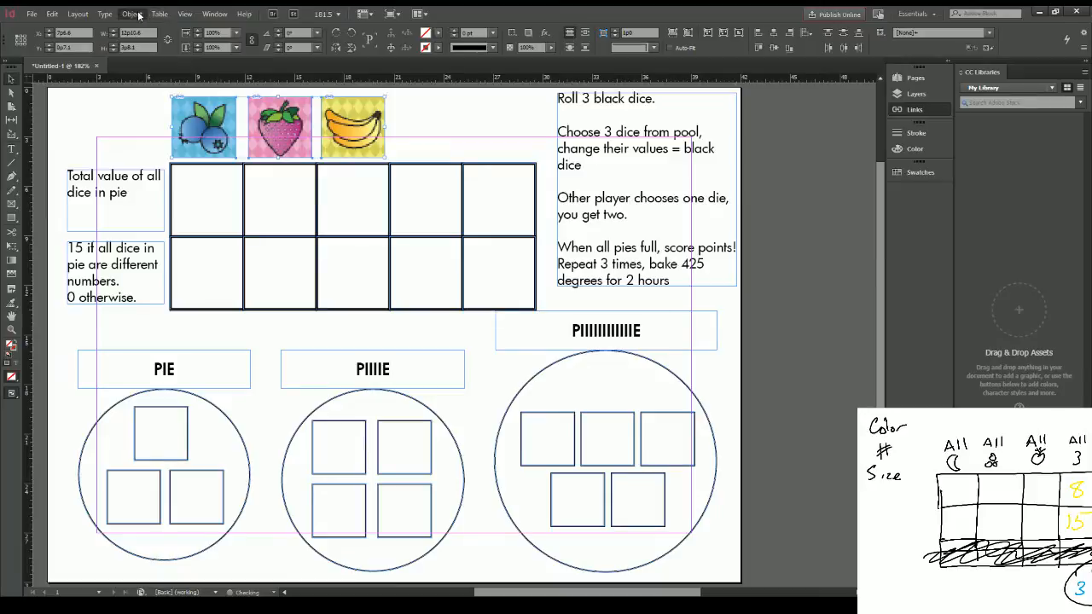
{"action": "left_click", "coordinate": [316, 40]}
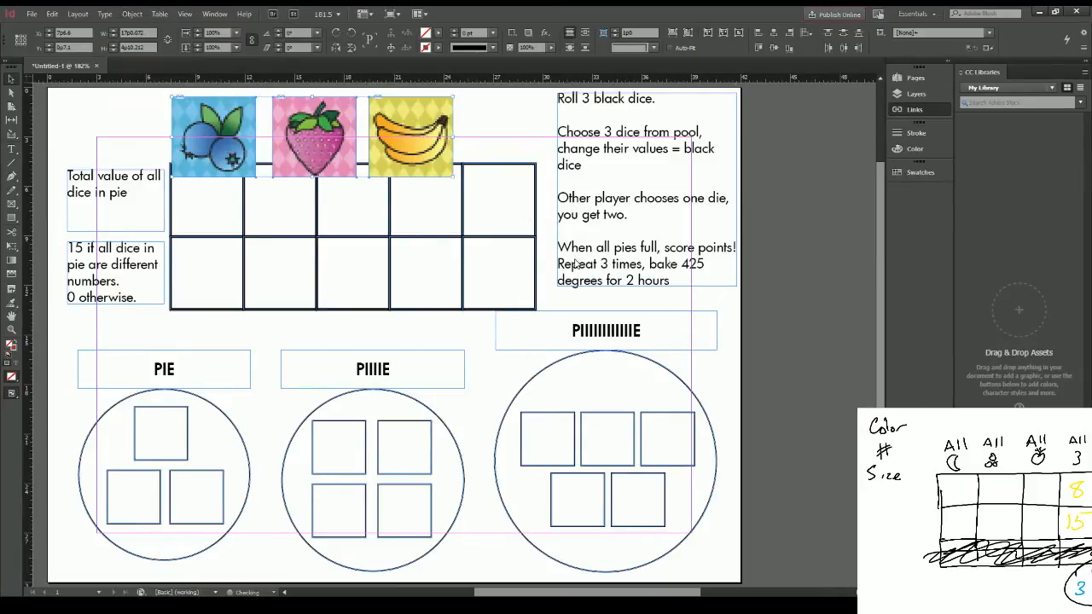
{"action": "key", "text": "ctrl+comma"}
{"action": "key", "text": "ctrl+comma"}
{"action": "key", "text": "ctrl+comma"}
{"action": "key", "text": "ctrl+comma"}
{"action": "key", "text": "ctrl+comma"}
{"action": "key", "text": "ctrl+comma"}
{"action": "key", "text": "ctrl+comma"}
{"action": "key", "text": "ctrl+comma"}
{"action": "key", "text": "ctrl+comma"}
{"action": "key", "text": "ctrl+comma"}
{"action": "key", "text": "ctrl+comma"}
{"action": "key", "text": "ctrl+comma"}
{"action": "key", "text": "ctrl+comma"}
{"action": "key", "text": "ctrl+comma"}
{"action": "key", "text": "ctrl+comma"}
{"action": "key", "text": "ctrl+comma"}
{"action": "key", "text": "ctrl+comma"}
{"action": "key", "text": "ctrl+comma"}
{"action": "key", "text": "ctrl+comma"}
{"action": "key", "text": "ctrl+comma"}
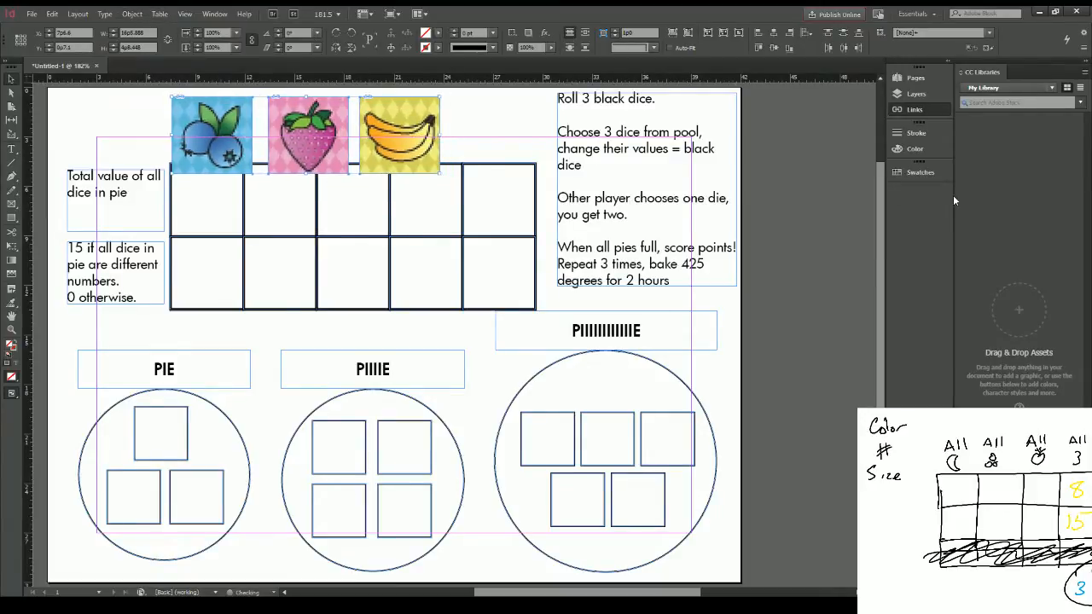
{"action": "key", "text": "ctrl+comma"}
{"action": "key", "text": "ctrl+comma"}
{"action": "key", "text": "ctrl+comma"}
{"action": "key", "text": "ctrl+comma"}
{"action": "key", "text": "ctrl+comma"}
{"action": "key", "text": "ctrl+comma"}
{"action": "key", "text": "ctrl+comma"}
{"action": "key", "text": "ctrl+comma"}
{"action": "key", "text": "ctrl+comma"}
{"action": "key", "text": "ctrl+comma"}
{"action": "key", "text": "ctrl+comma"}
{"action": "key", "text": "ctrl+comma"}
{"action": "key", "text": "ctrl+comma"}
{"action": "key", "text": "ctrl+comma"}
{"action": "key", "text": "ctrl+comma"}
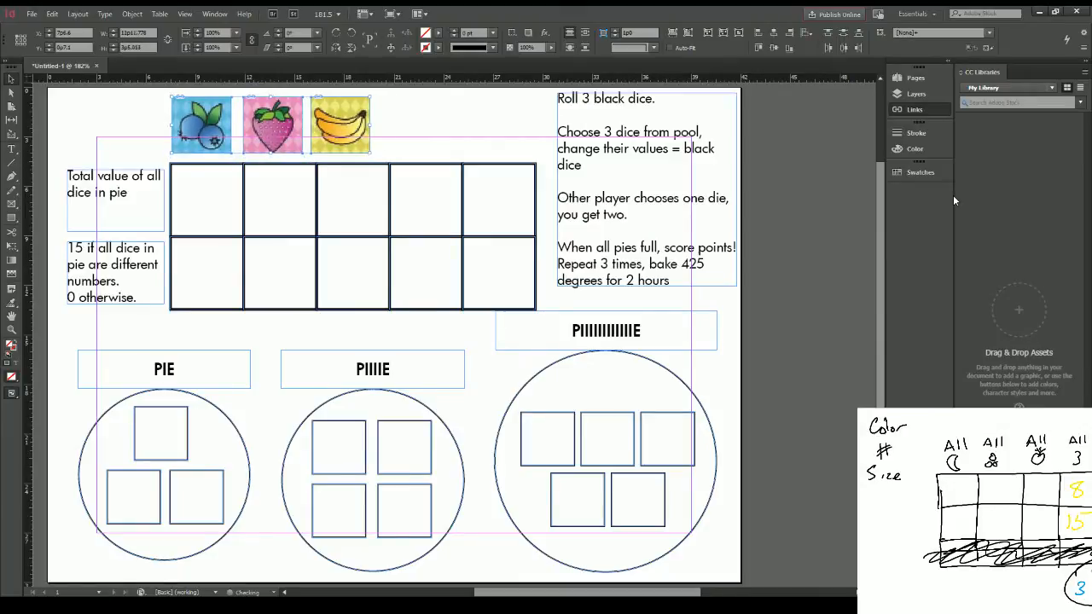
{"action": "key", "text": "ctrl+period"}
{"action": "key", "text": "ctrl+period"}
{"action": "key", "text": "ctrl+period"}
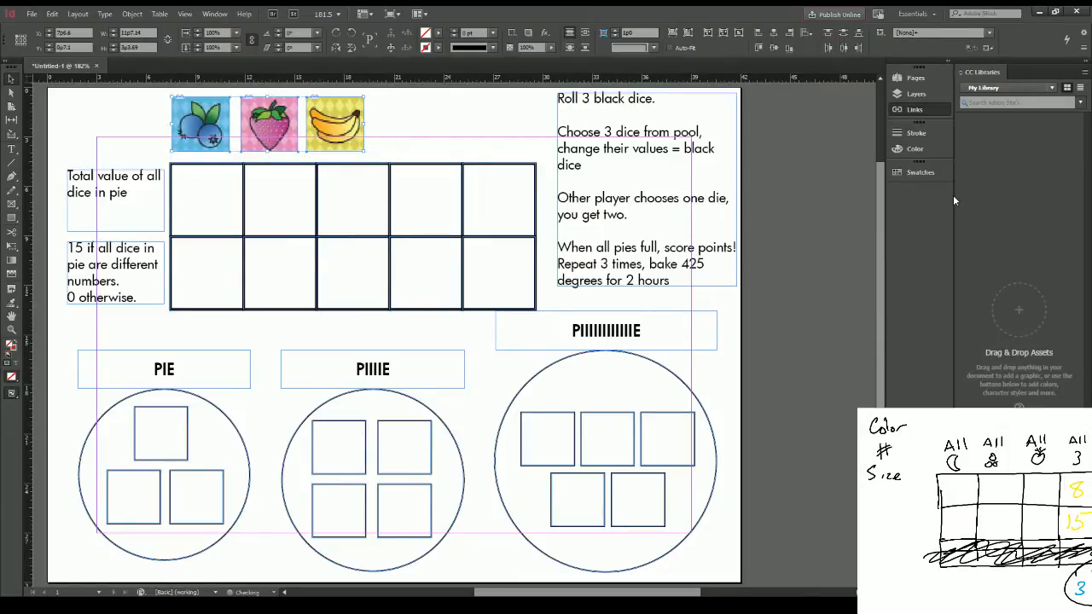
{"action": "left_click", "coordinate": [468, 117]}
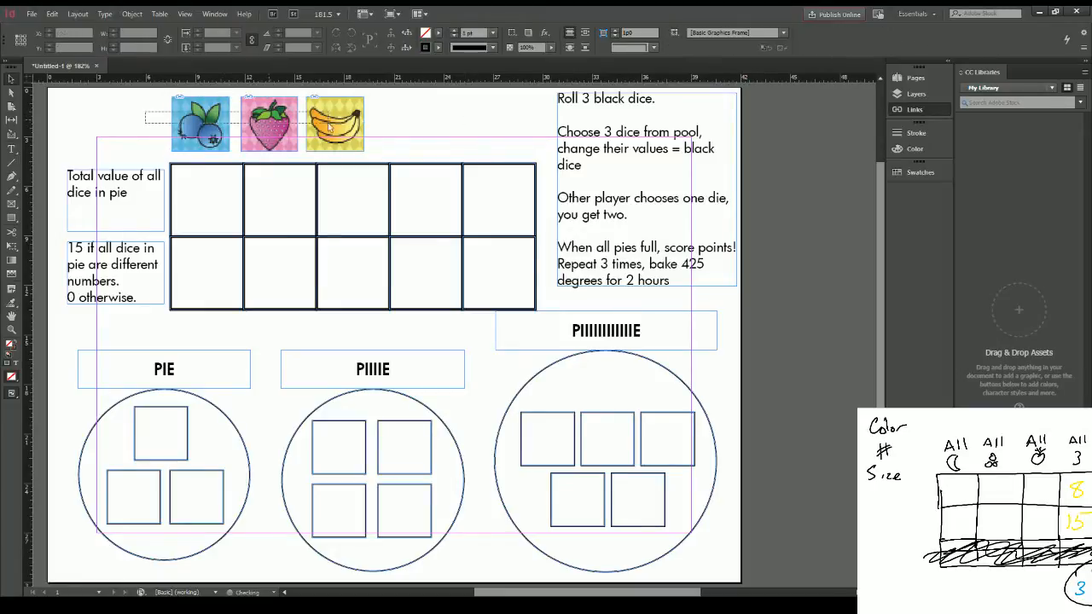
Step: Give the three fruit icons bevelled corners with a corner size of 0p4
{"action": "left_click_drag", "start_coordinate": [328, 126], "coordinate": [367, 130]}
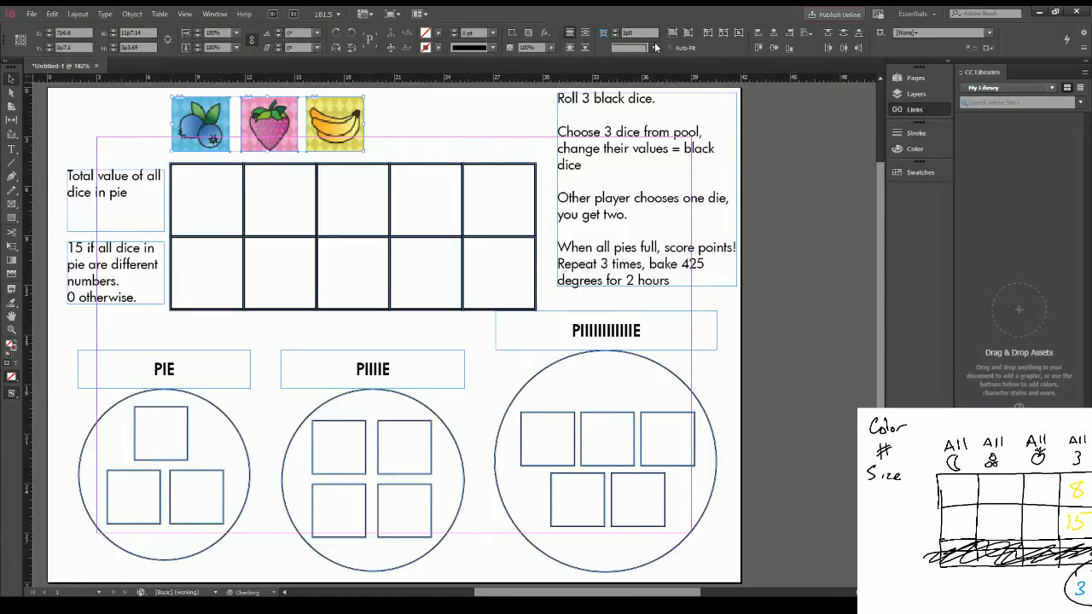
{"action": "left_click", "coordinate": [649, 108]}
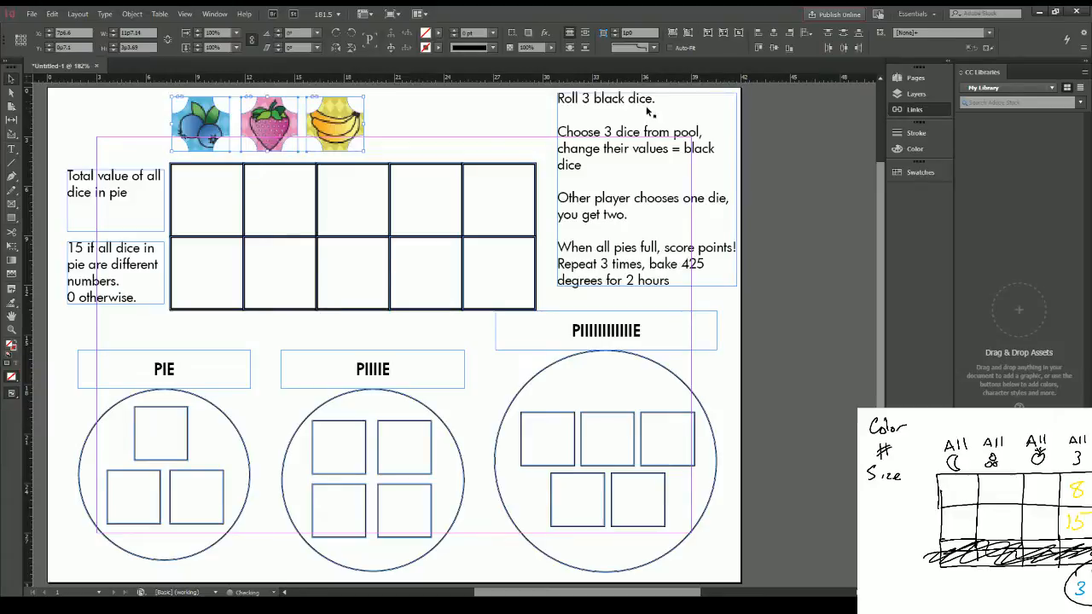
{"action": "left_click", "coordinate": [653, 48]}
{"action": "left_click", "coordinate": [649, 85]}
{"action": "left_click", "coordinate": [615, 36]}
{"action": "left_click", "coordinate": [615, 36]}
{"action": "left_click", "coordinate": [615, 36]}
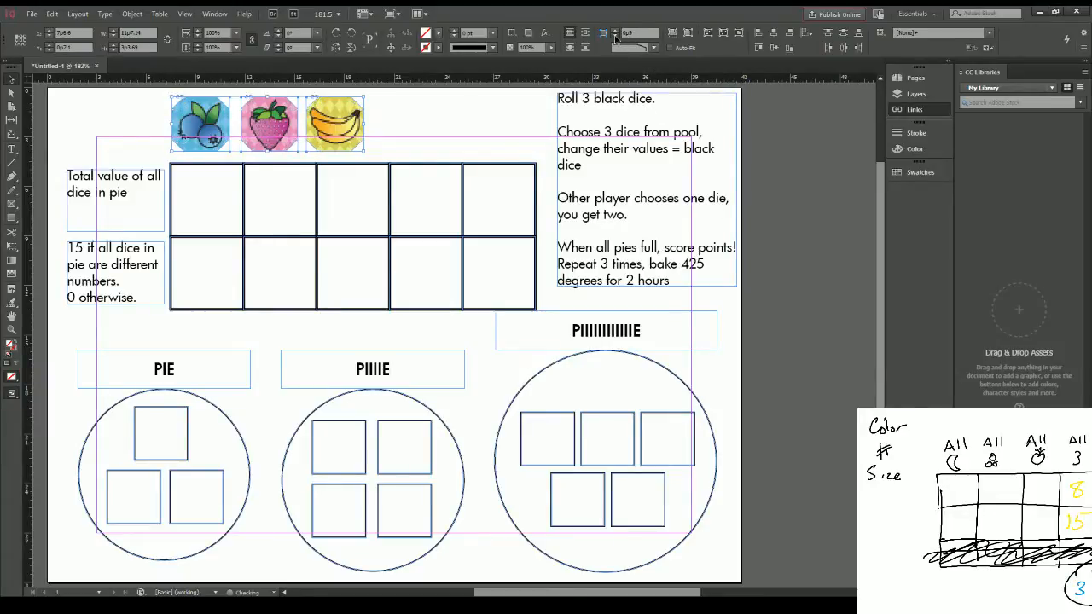
{"action": "left_click", "coordinate": [615, 36]}
{"action": "left_click", "coordinate": [614, 36]}
{"action": "left_click", "coordinate": [615, 36]}
{"action": "left_click", "coordinate": [425, 103]}
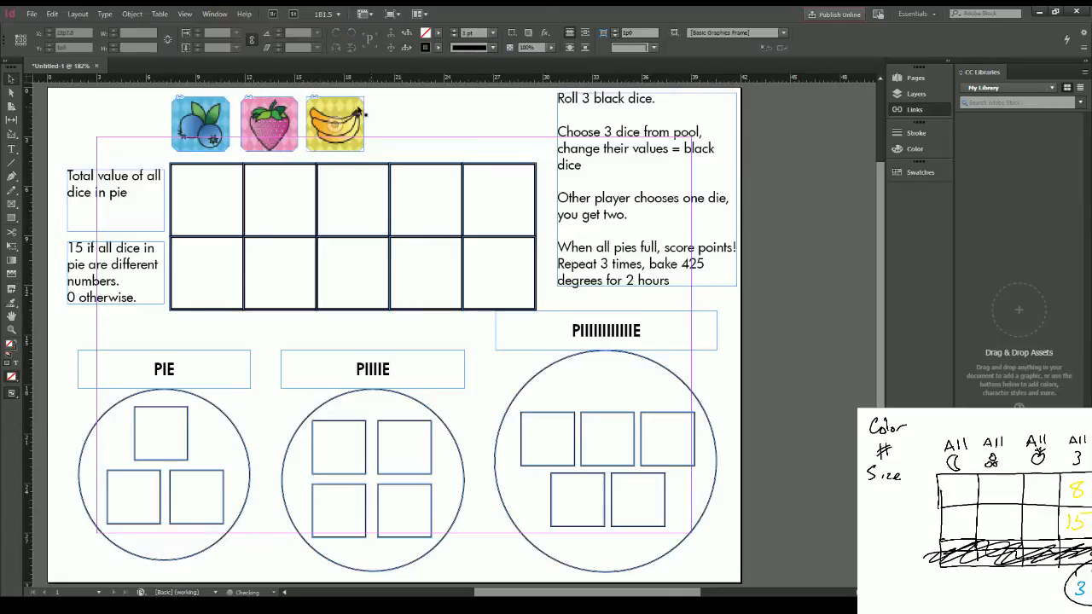
Step: Add a 1 pt black stroke to the three fruit icons and centre each one above its grid column
{"action": "left_click_drag", "start_coordinate": [394, 109], "coordinate": [177, 115]}
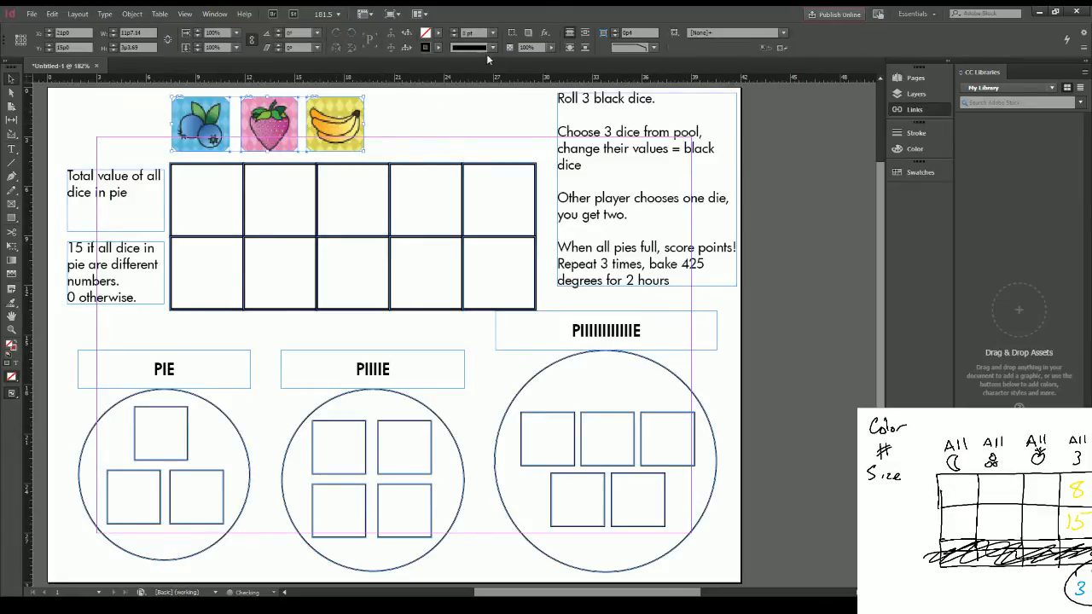
{"action": "left_click", "coordinate": [454, 29]}
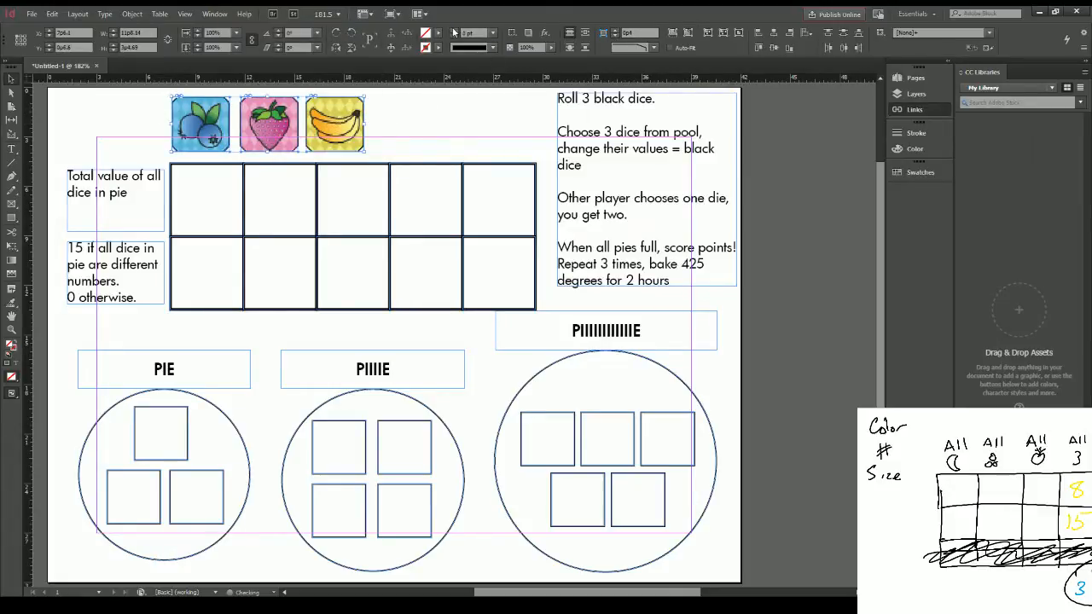
{"action": "left_click", "coordinate": [434, 134]}
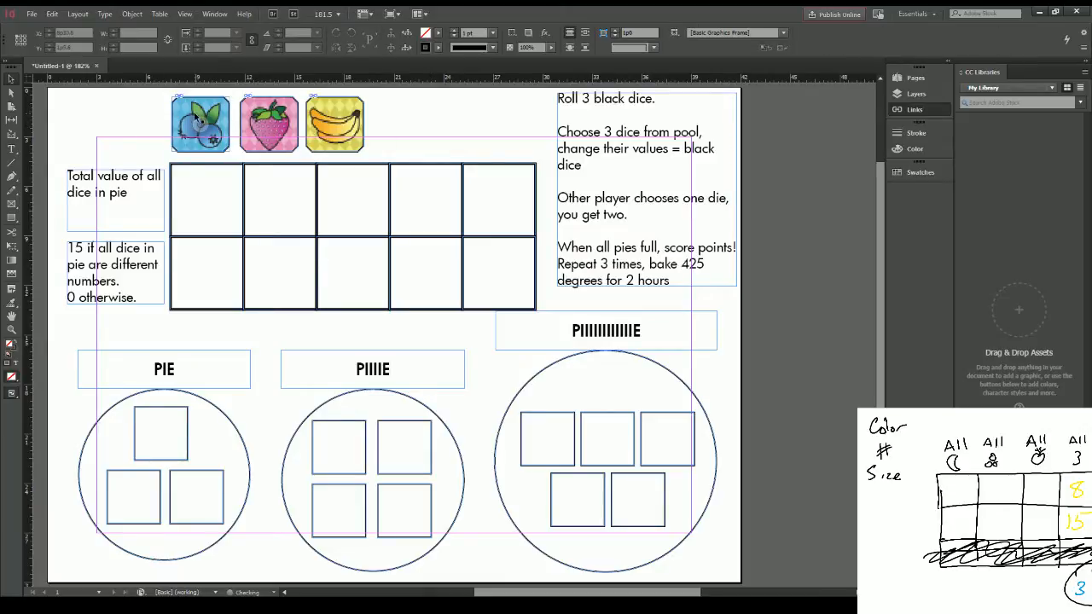
{"action": "left_click_drag", "start_coordinate": [194, 118], "coordinate": [269, 115]}
{"action": "left_click_drag", "start_coordinate": [341, 107], "coordinate": [359, 113]}
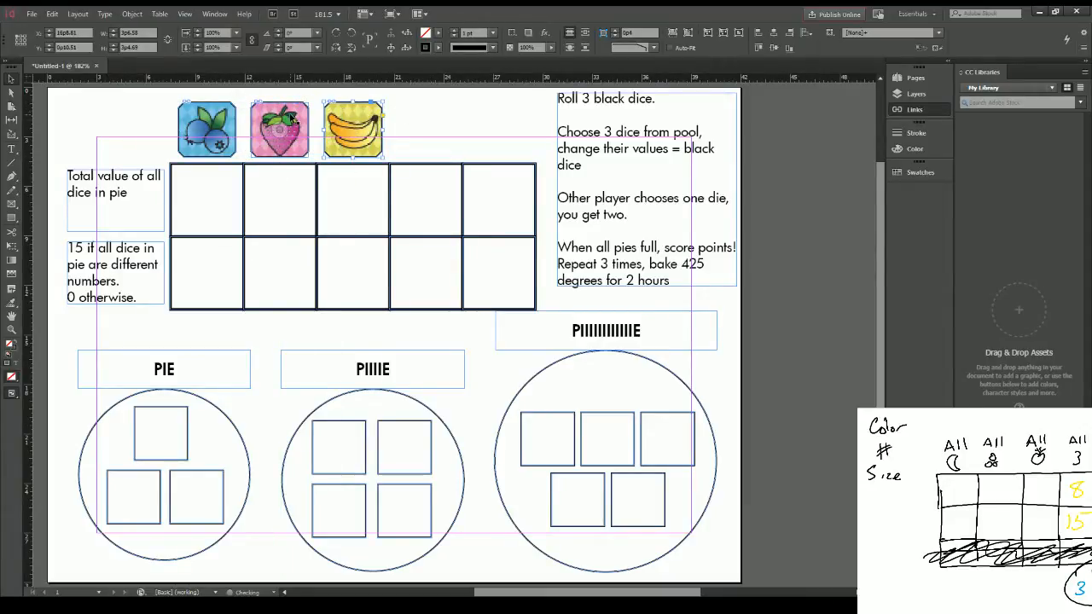
Step: Duplicate the row of three fruit icons and place the copies starting above the grid's fourth column
{"action": "left_click", "coordinate": [154, 113]}
{"action": "left_click_drag", "start_coordinate": [154, 113], "coordinate": [399, 134]}
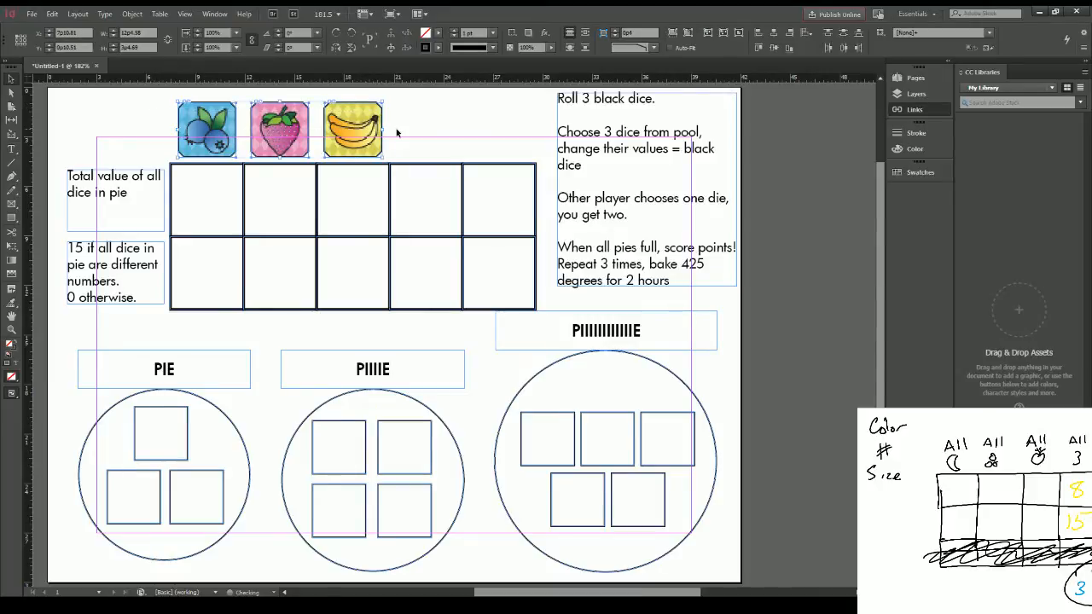
{"action": "key", "text": "ctrl+c"}
{"action": "key", "text": "ctrl+v"}
{"action": "left_click_drag", "start_coordinate": [404, 328], "coordinate": [444, 122]}
Step: Scale the three copied fruit icons down together to about 1p0.8 wide each
{"action": "left_click", "coordinate": [493, 128]}
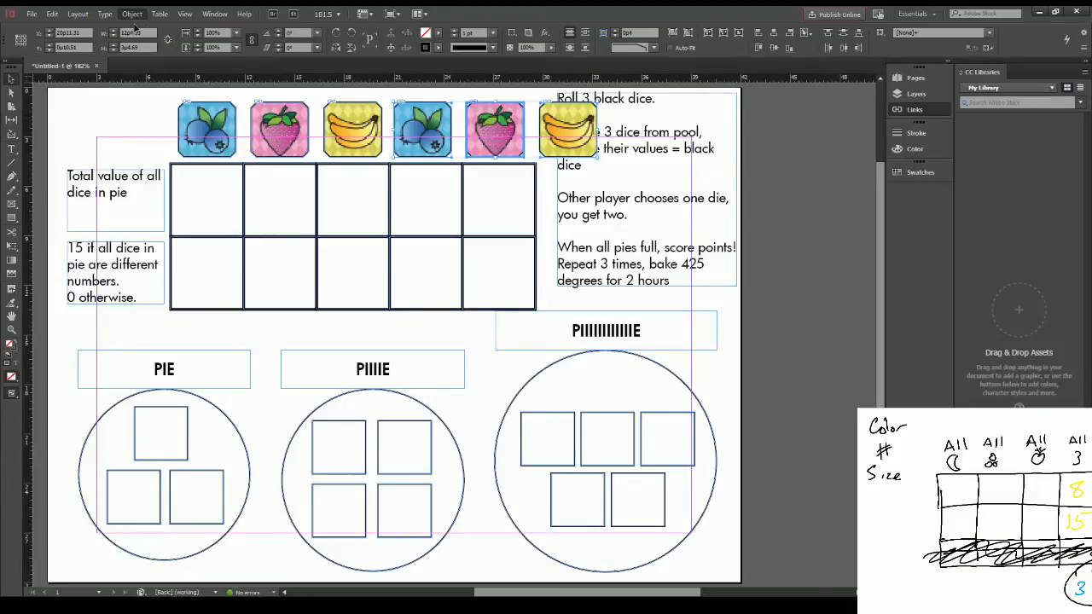
{"action": "left_click", "coordinate": [305, 45]}
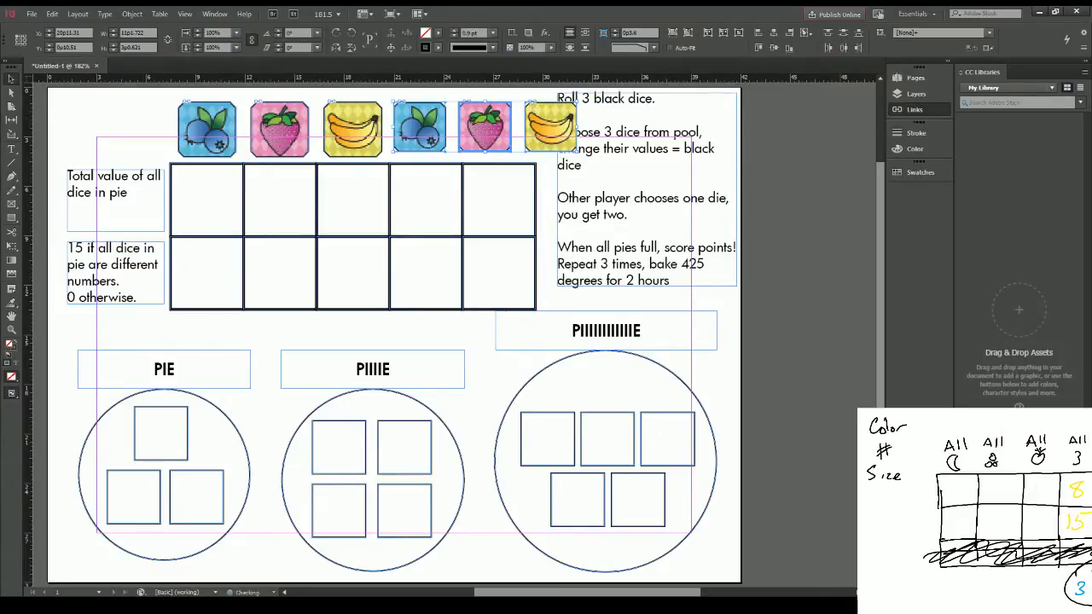
{"action": "key", "text": "Return"}
{"action": "left_click", "coordinate": [463, 123]}
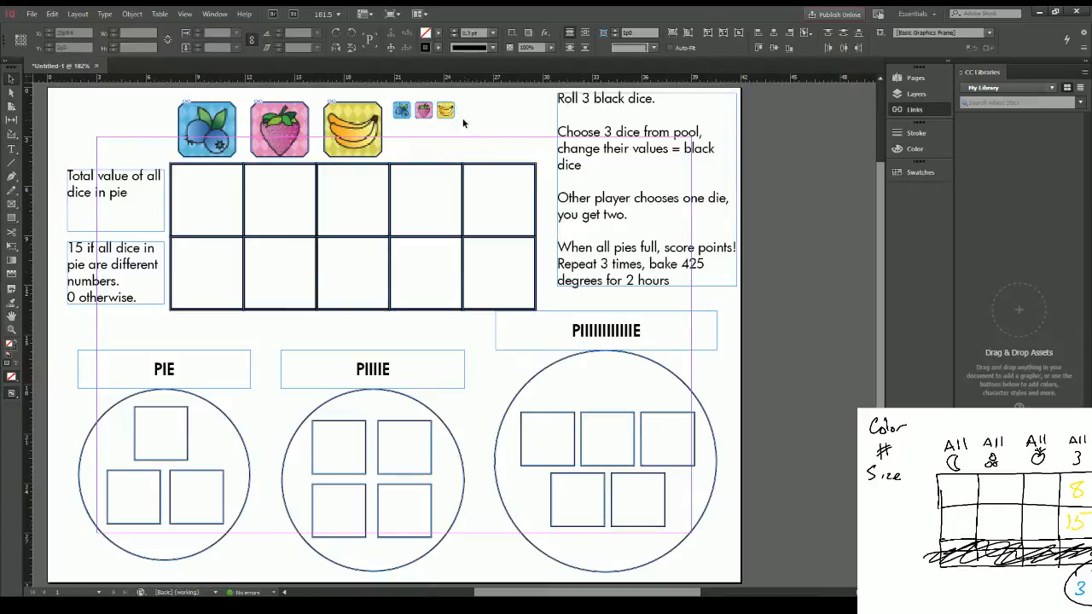
Step: Arrange the three small icons in a triangle above the fourth column, with the strawberry above the blueberries and bananas
{"action": "left_click_drag", "start_coordinate": [445, 110], "coordinate": [444, 145]}
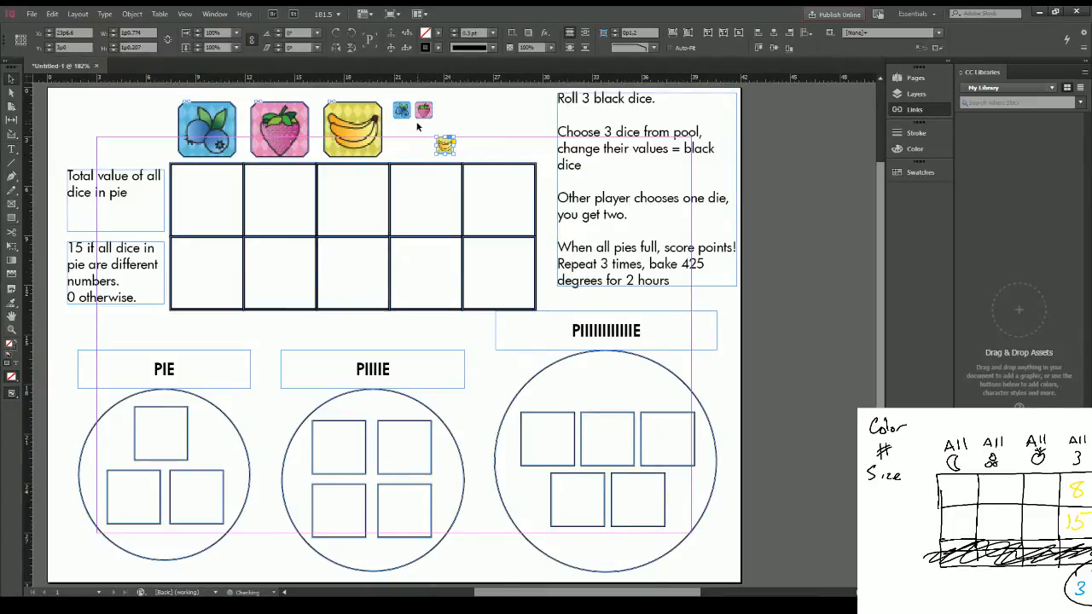
{"action": "left_click_drag", "start_coordinate": [404, 113], "coordinate": [428, 122]}
{"action": "left_click", "coordinate": [498, 134]}
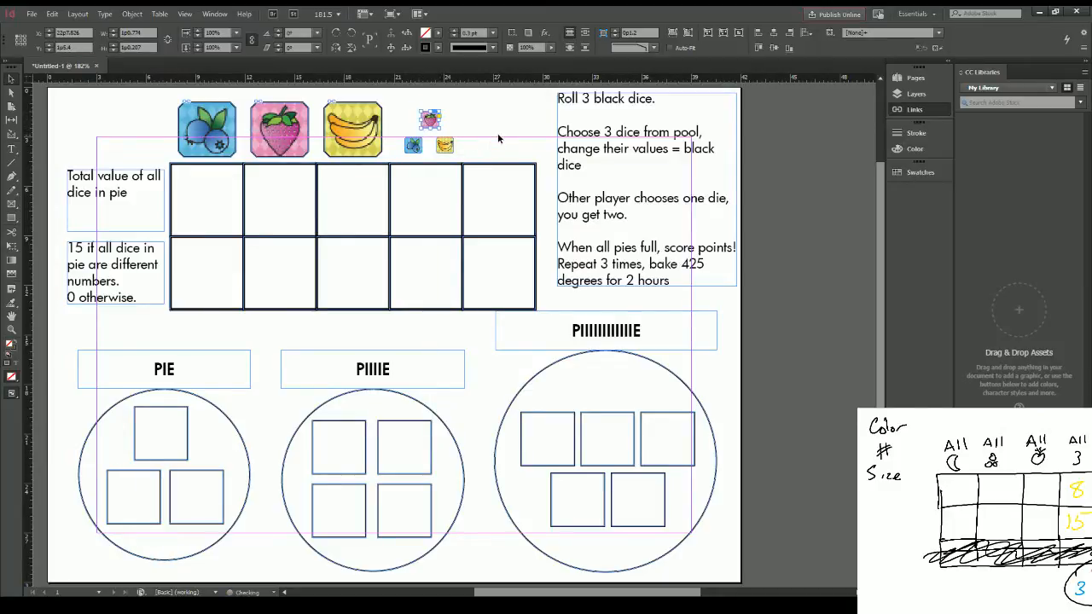
Step: Enlarge the three small fruit icons to about 1p2.7 wide each and centre their triangle above the grid's fourth column
{"action": "left_click", "coordinate": [429, 120]}
{"action": "key", "text": "Delete"}
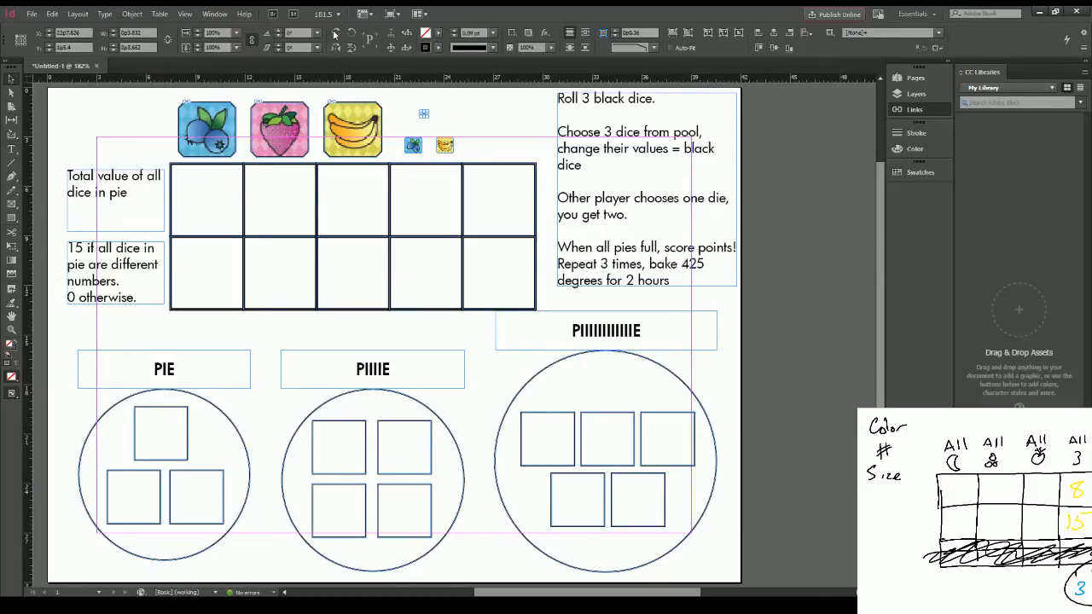
{"action": "left_click", "coordinate": [503, 213]}
{"action": "key", "text": "ctrl+z"}
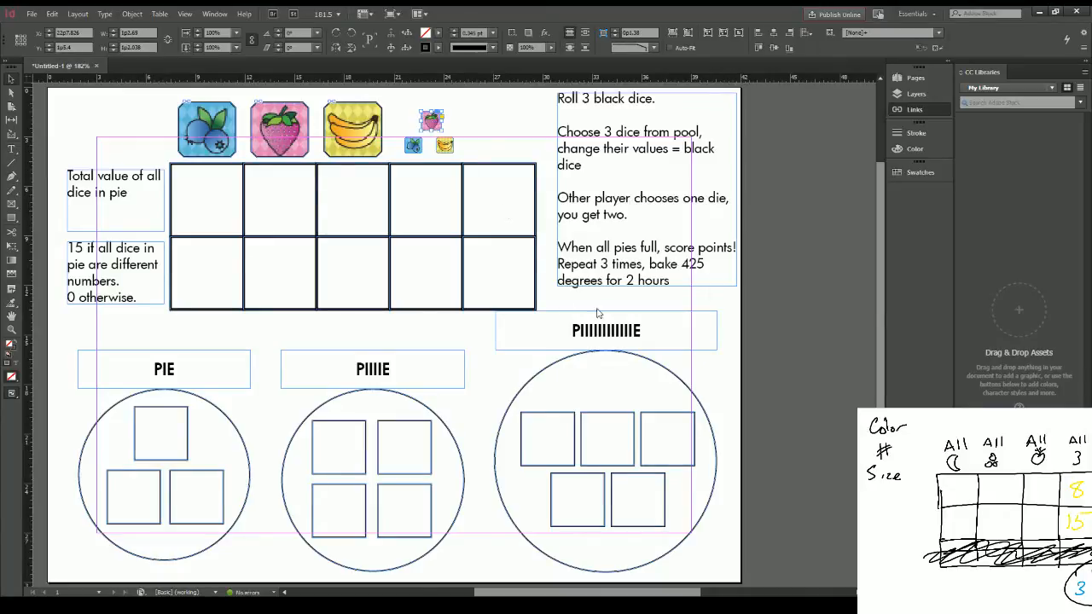
{"action": "left_click", "coordinate": [444, 145]}
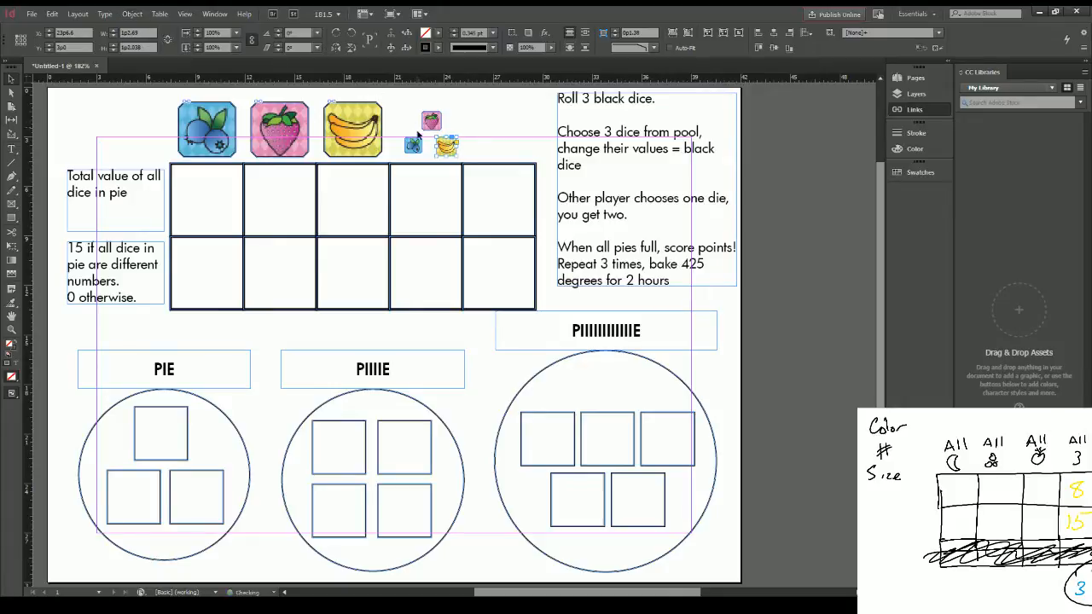
{"action": "left_click", "coordinate": [413, 146]}
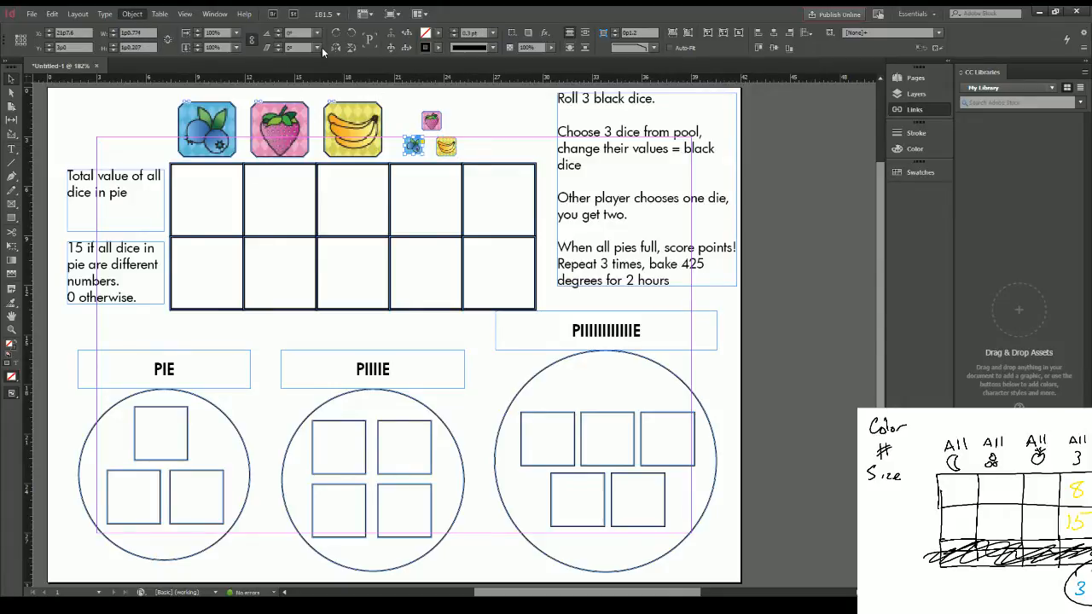
{"action": "left_click", "coordinate": [502, 125]}
{"action": "mouse_move", "coordinate": [414, 118]}
{"action": "left_mouse_down"}
{"action": "mouse_move", "coordinate": [446, 143]}
{"action": "mouse_move", "coordinate": [425, 117]}
{"action": "left_mouse_up"}
{"action": "left_click", "coordinate": [493, 113]}
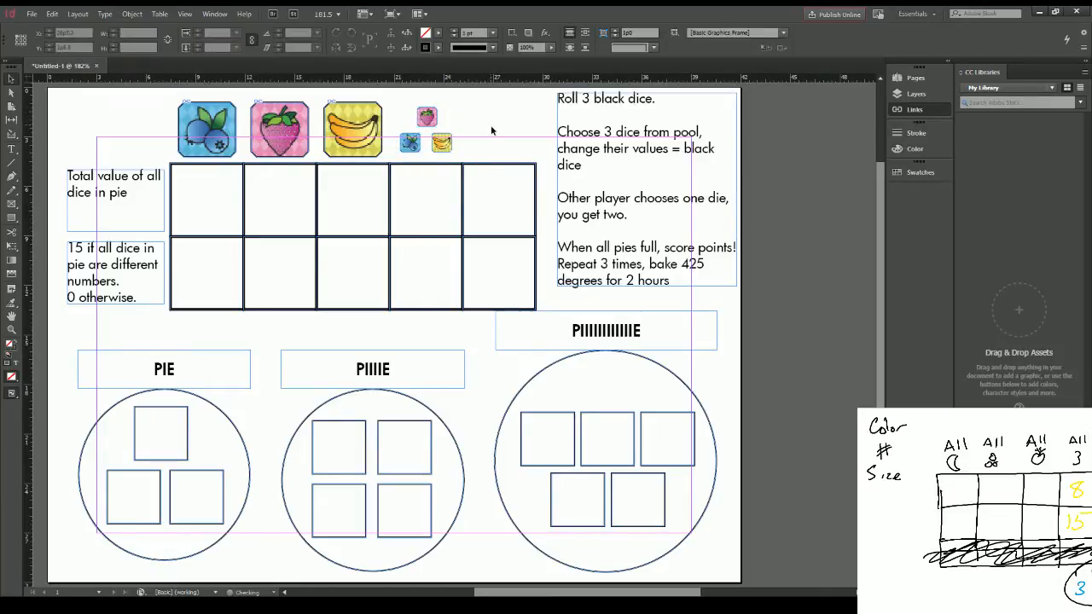
Step: Duplicate the PIE label above the grid's fifth column and narrow its frame to the column width, about 4p6
{"action": "left_click", "coordinate": [162, 366]}
{"action": "key", "text": "ctrl+c"}
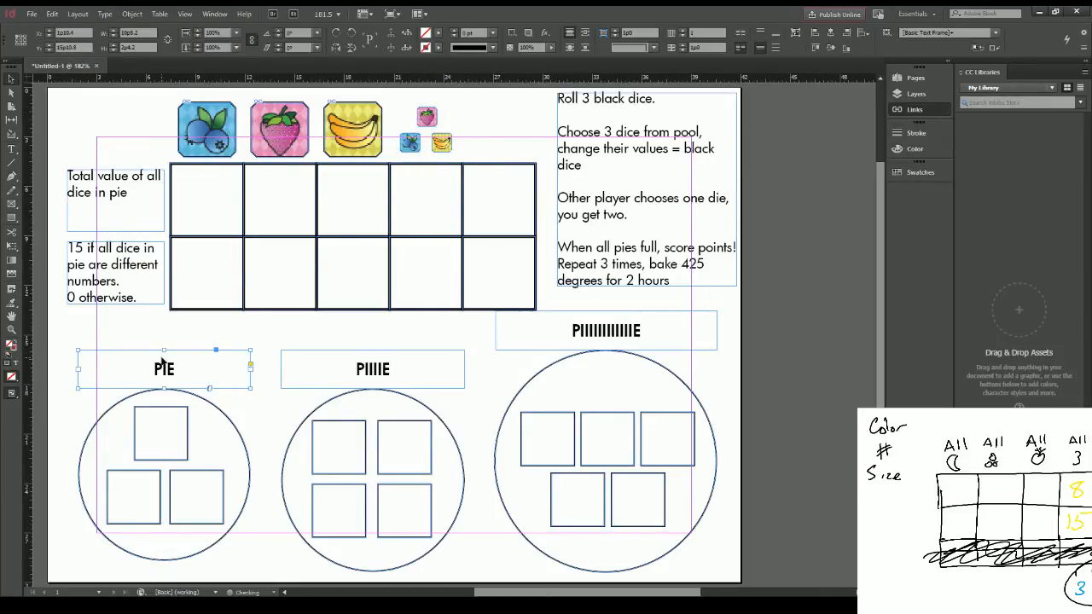
{"action": "key", "text": "ctrl+v"}
{"action": "left_click_drag", "start_coordinate": [440, 332], "coordinate": [527, 128]}
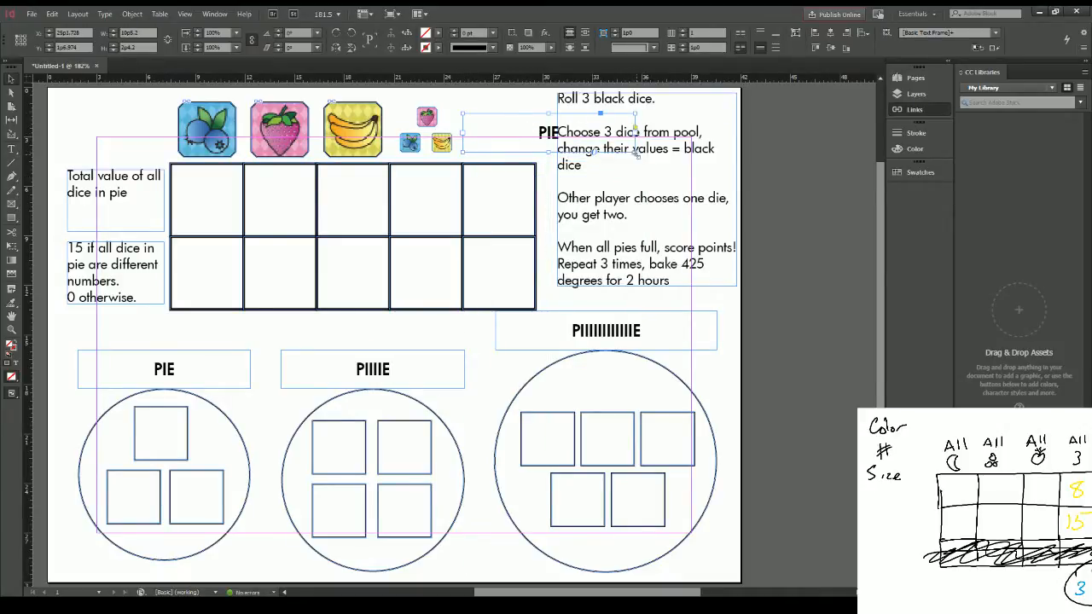
{"action": "left_click_drag", "start_coordinate": [636, 151], "coordinate": [537, 151]}
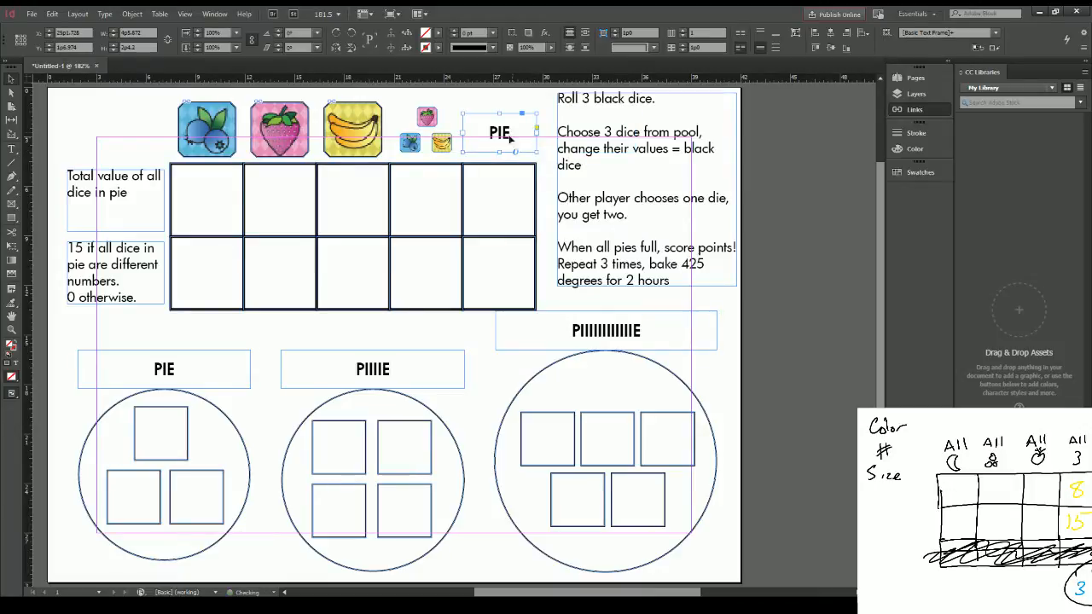
Step: Replace the text of the copied label above the fifth column with "ANY"
{"action": "double_click", "coordinate": [509, 139]}
{"action": "key", "text": "ctrl+a"}
{"action": "type", "text": "ANY"}
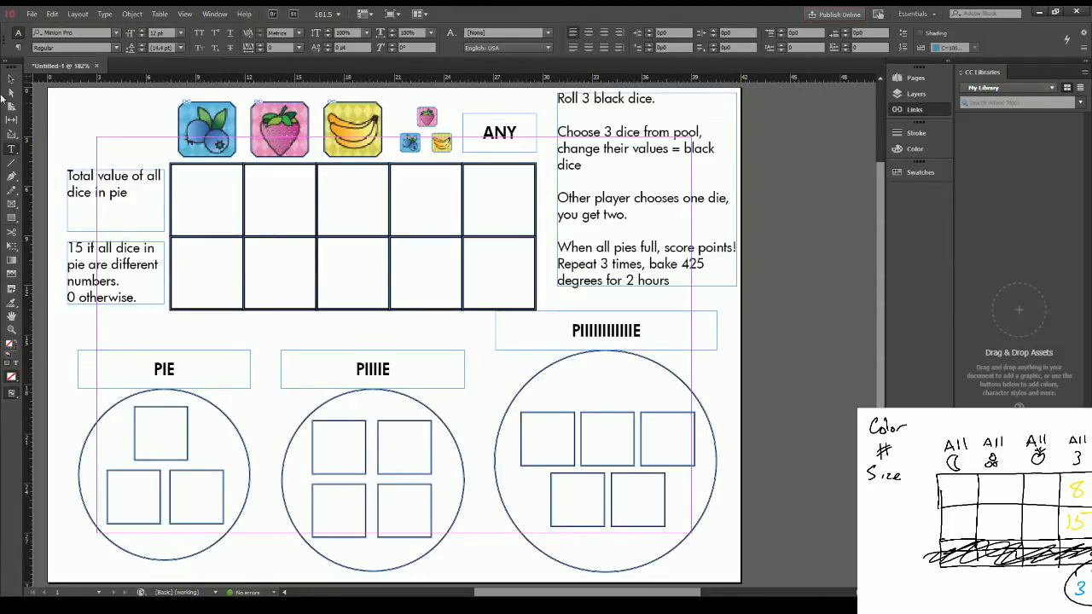
{"action": "left_click", "coordinate": [12, 78]}
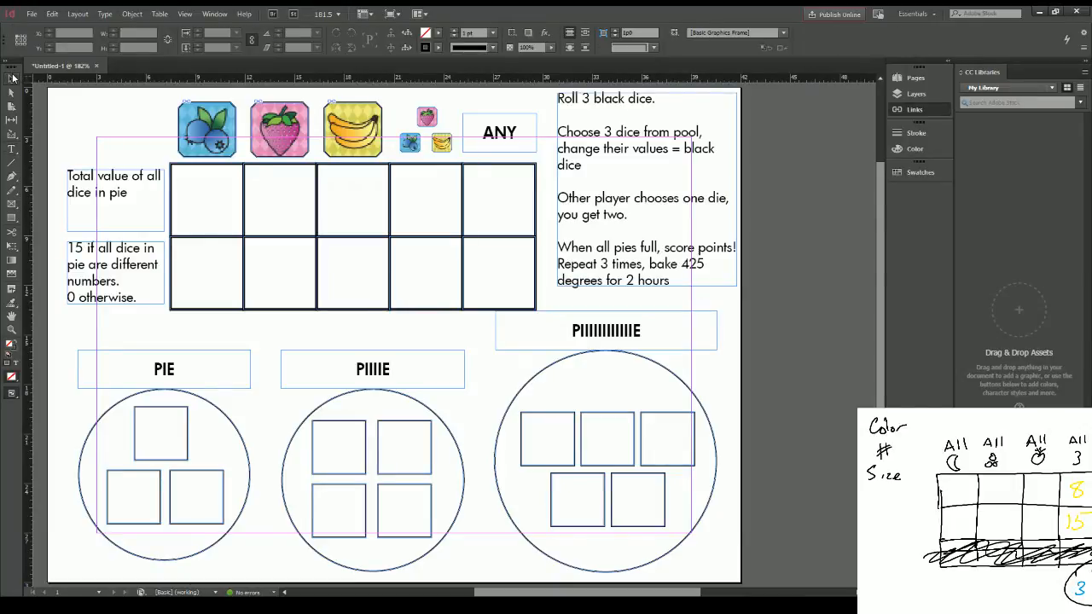
Step: Nudge the rules text frame down and slightly left to X 30p7.6, Y 1p0, beside the scoring grid
{"action": "left_click", "coordinate": [493, 147]}
{"action": "left_click", "coordinate": [658, 150]}
{"action": "key", "text": "Down"}
{"action": "key", "text": "Down"}
{"action": "key", "text": "Down"}
{"action": "key", "text": "Down"}
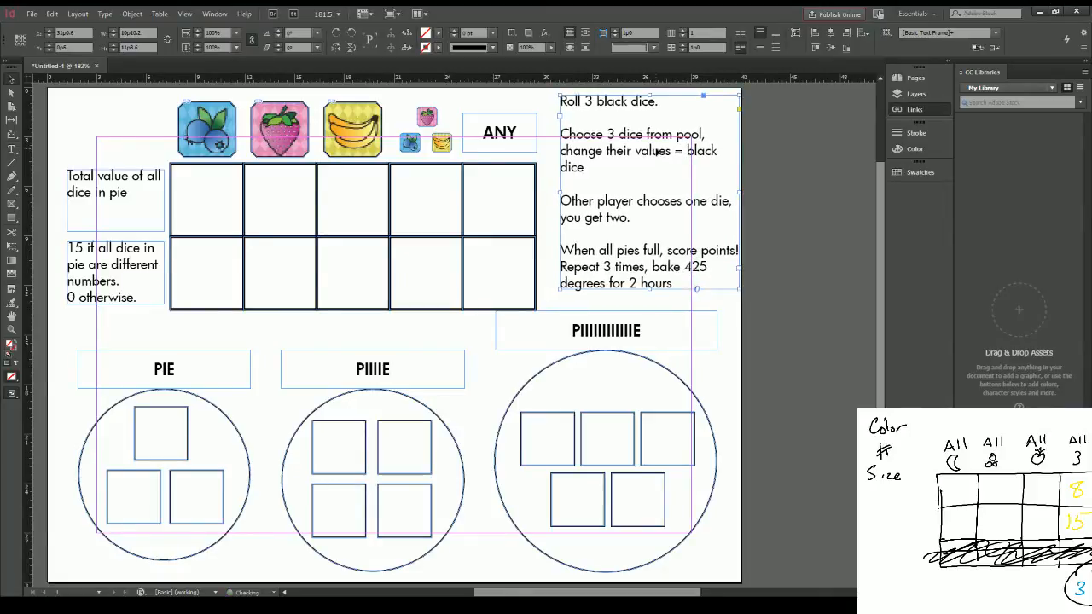
{"action": "key", "text": "Down"}
{"action": "key", "text": "Down"}
{"action": "key", "text": "Down"}
{"action": "key", "text": "Down"}
{"action": "key", "text": "Left"}
{"action": "key", "text": "Left"}
{"action": "key", "text": "Left"}
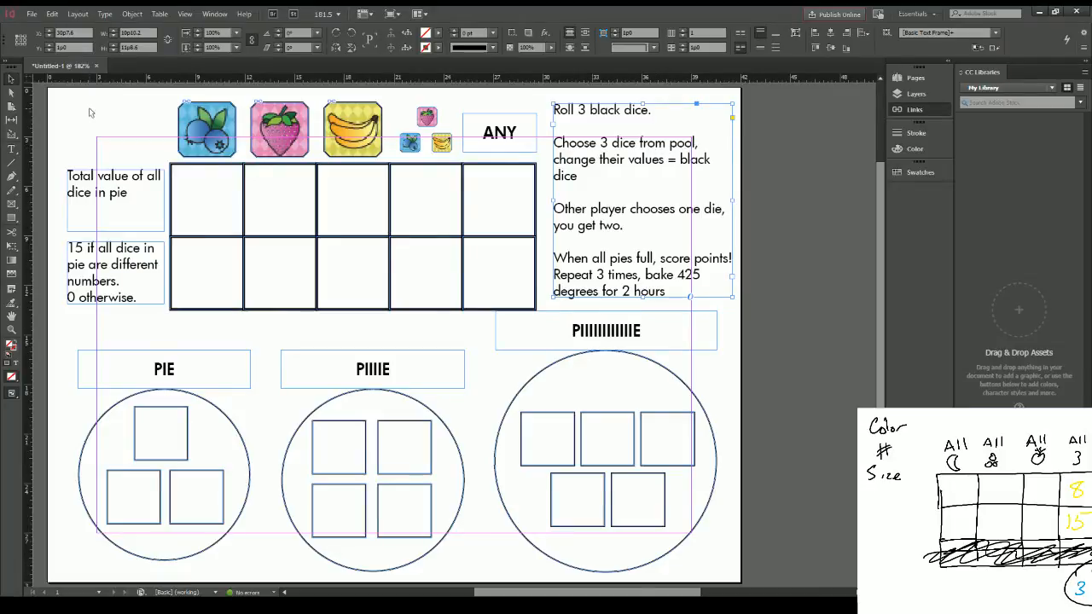
Step: Save the board layout as Untitled-1.indd and create a new portrait document
{"action": "double_click", "coordinate": [131, 193]}
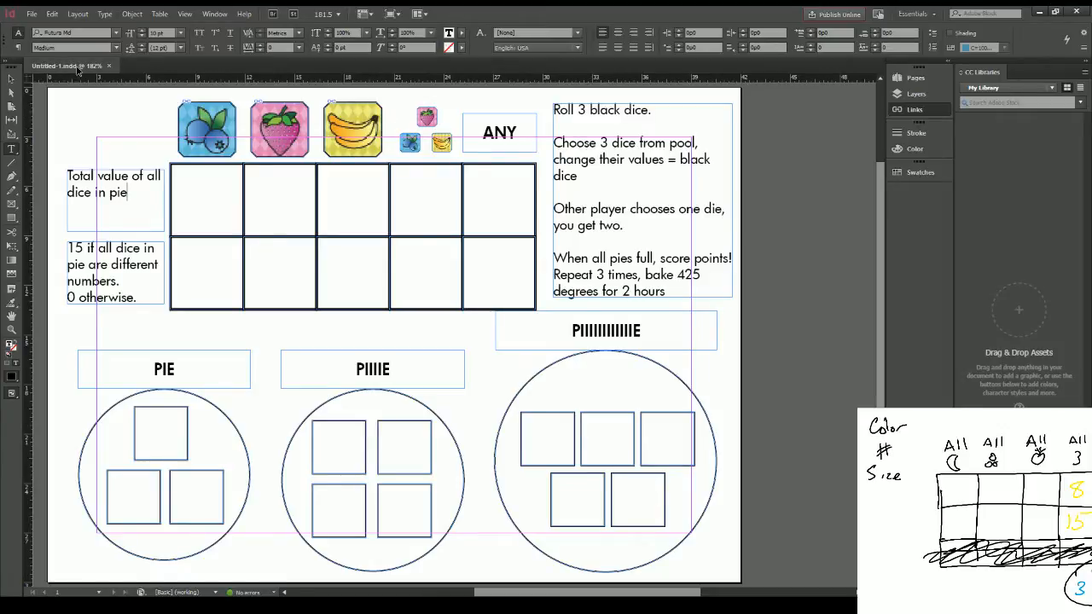
{"action": "left_click", "coordinate": [12, 93]}
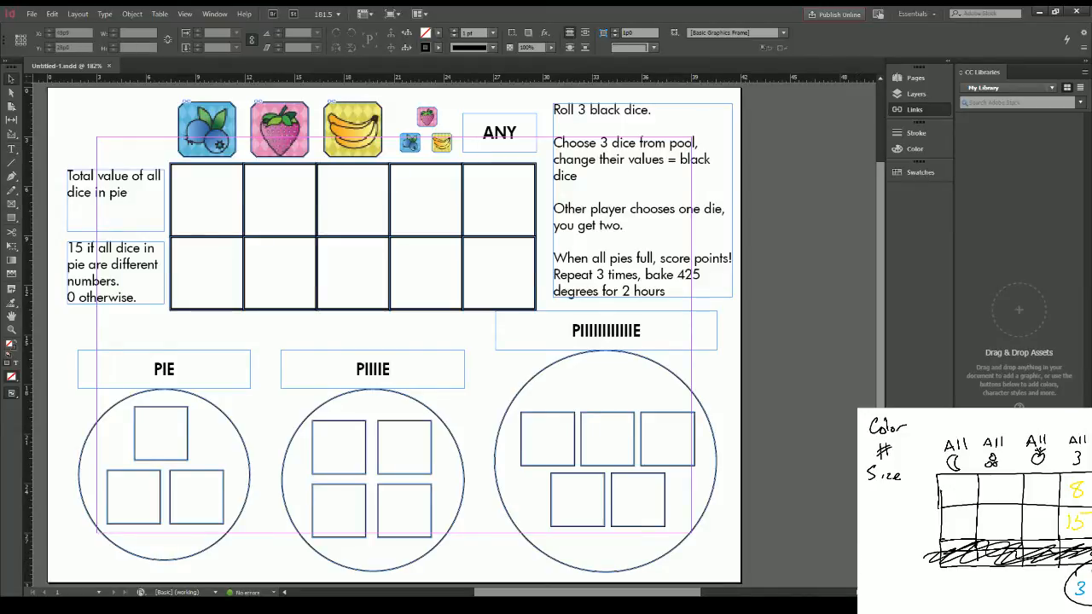
{"action": "left_click", "coordinate": [31, 15]}
{"action": "key", "text": "ctrl+alt+n"}
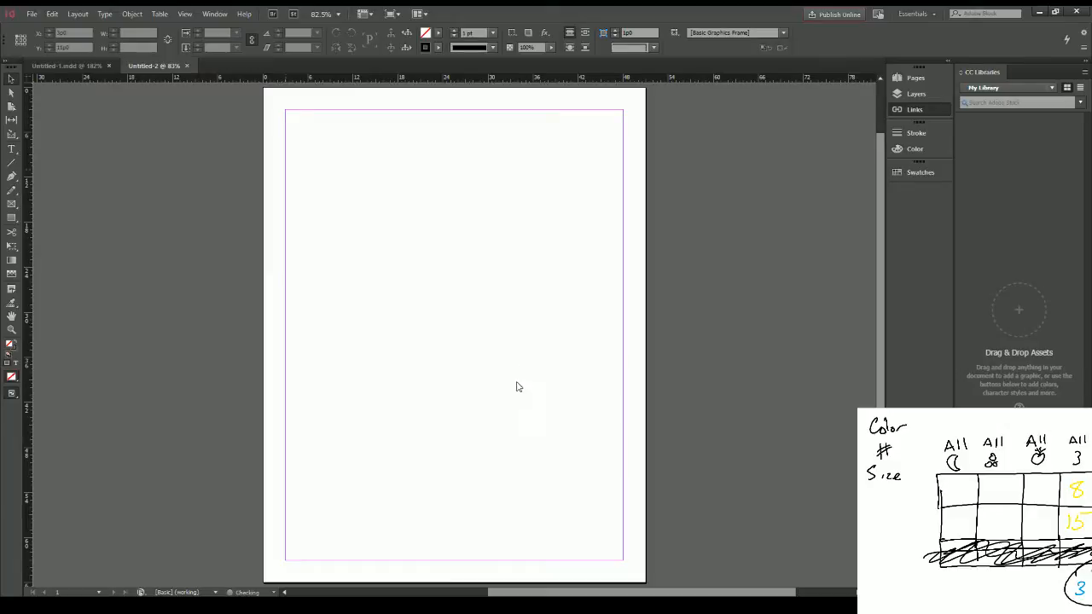
Step: Place the Untitled-1.indd board in the new document at 42p0 by 30p0 and move it near the page's upper-left margin corner
{"action": "double_click", "coordinate": [483, 225]}
{"action": "left_click", "coordinate": [631, 393]}
{"action": "left_click", "coordinate": [318, 144]}
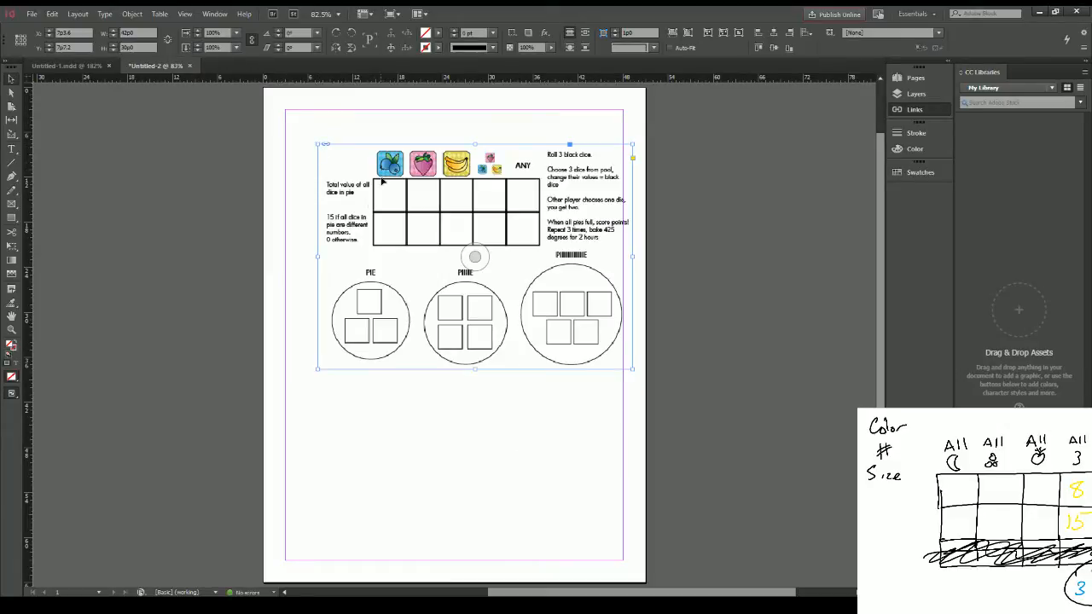
{"action": "left_click_drag", "start_coordinate": [383, 181], "coordinate": [354, 151]}
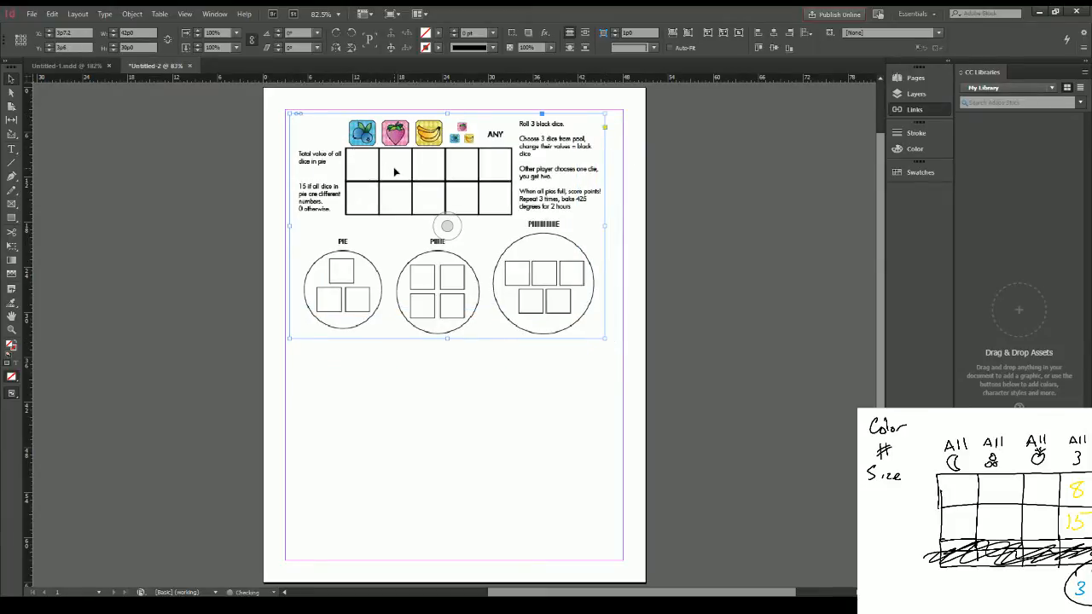
Step: Duplicate the placed board, position the copy on the lower half of the page at Y 34p3.2, and shift the original slightly upward
{"action": "key", "text": "ctrl+v"}
{"action": "left_click_drag", "start_coordinate": [452, 281], "coordinate": [443, 407]}
{"action": "left_click_drag", "start_coordinate": [444, 226], "coordinate": [448, 196]}
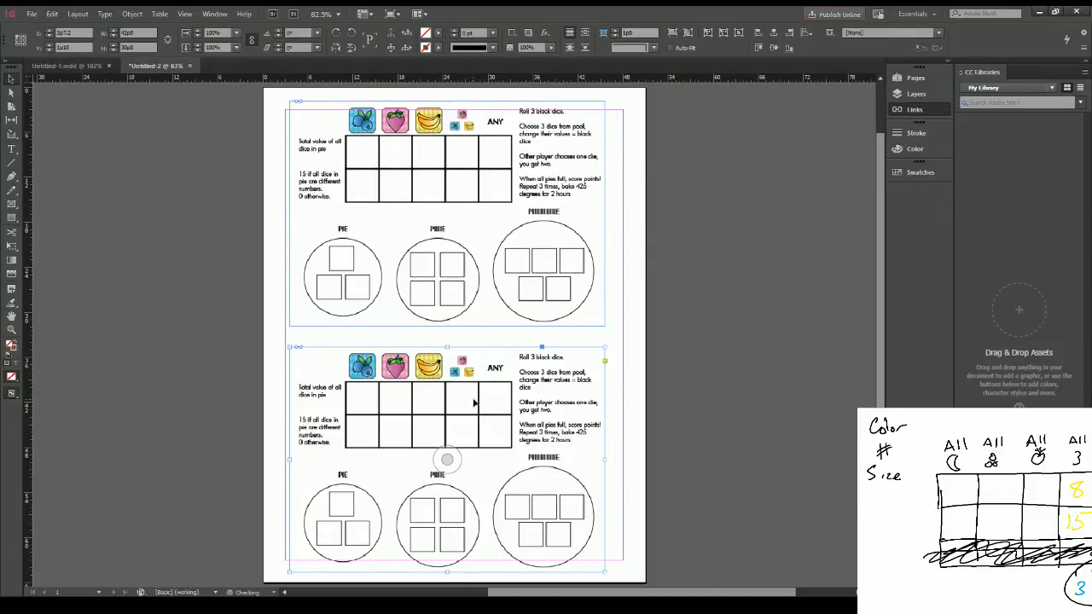
{"action": "left_click", "coordinate": [475, 402]}
{"action": "key", "text": "Up"}
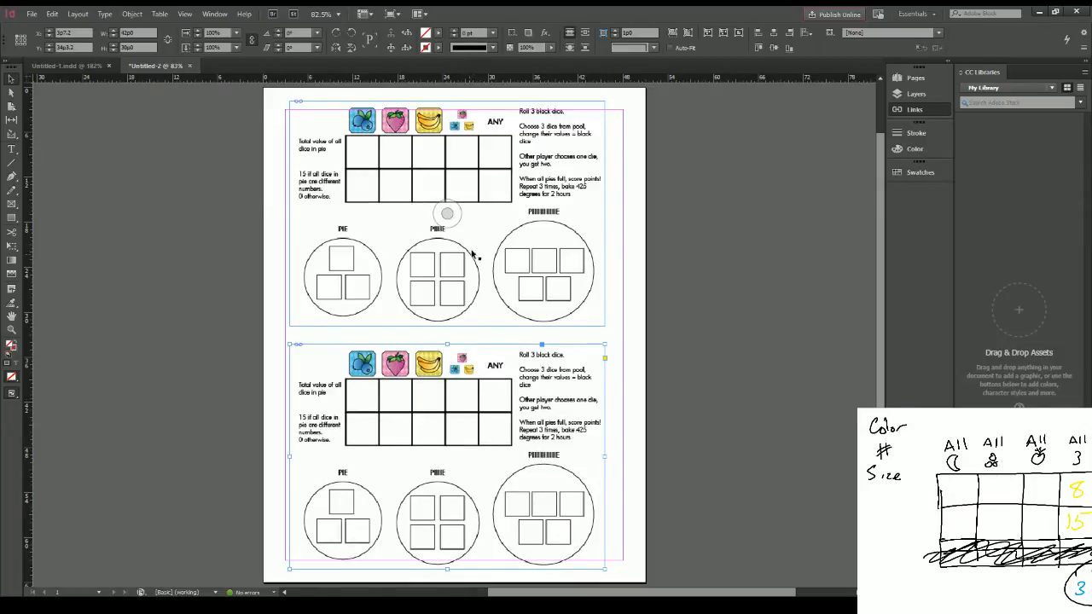
{"action": "left_click", "coordinate": [661, 252]}
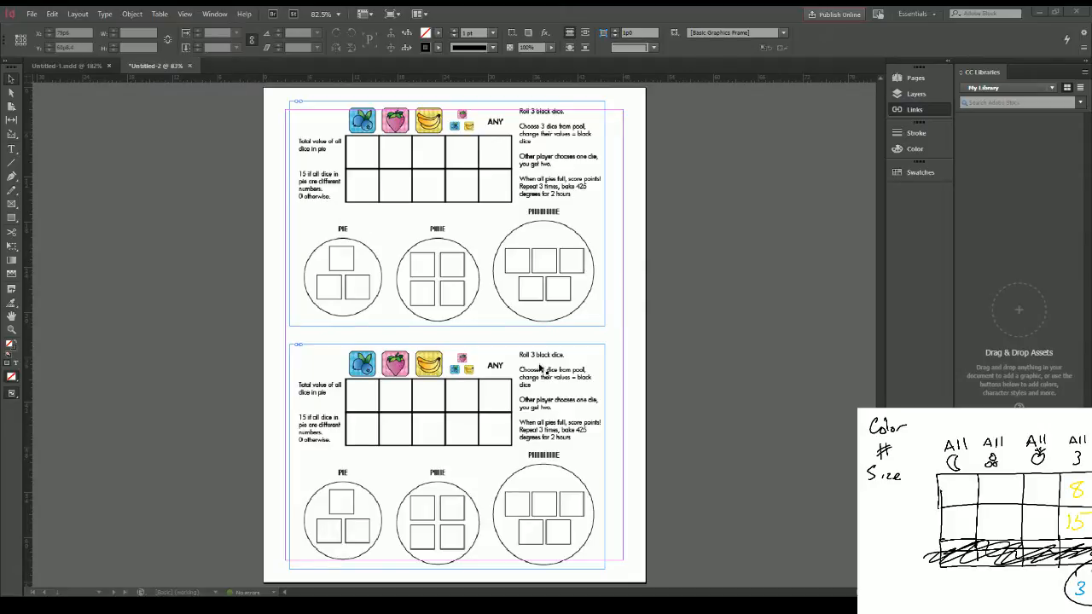
Step: Switch to the Untitled-1.indd board document and select the entire rules text
{"action": "left_click", "coordinate": [60, 66]}
{"action": "key", "text": "t"}
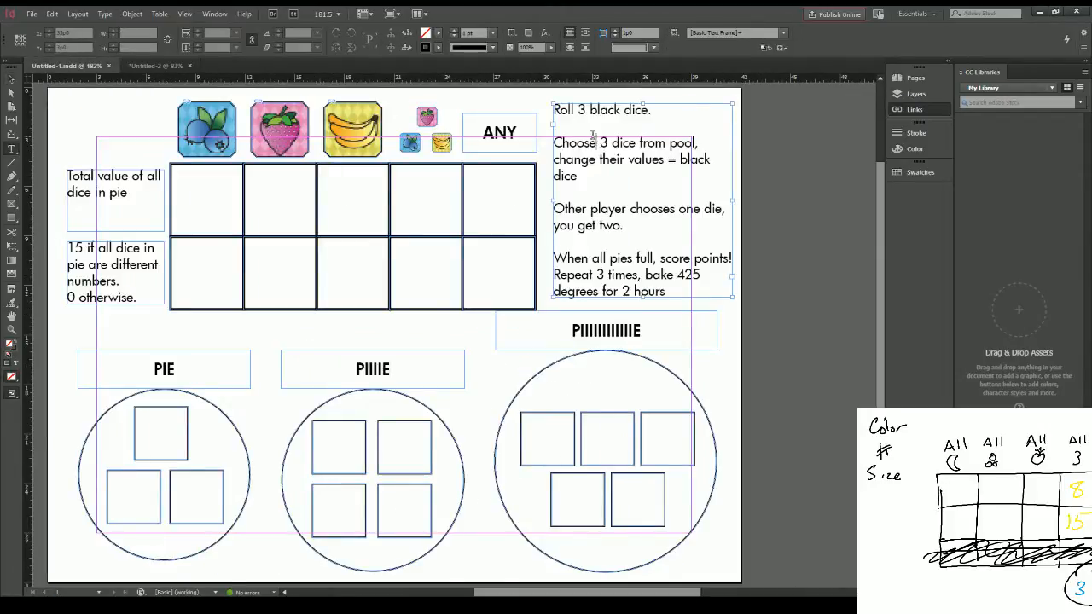
{"action": "left_click", "coordinate": [731, 287]}
{"action": "key", "text": "ctrl+a"}
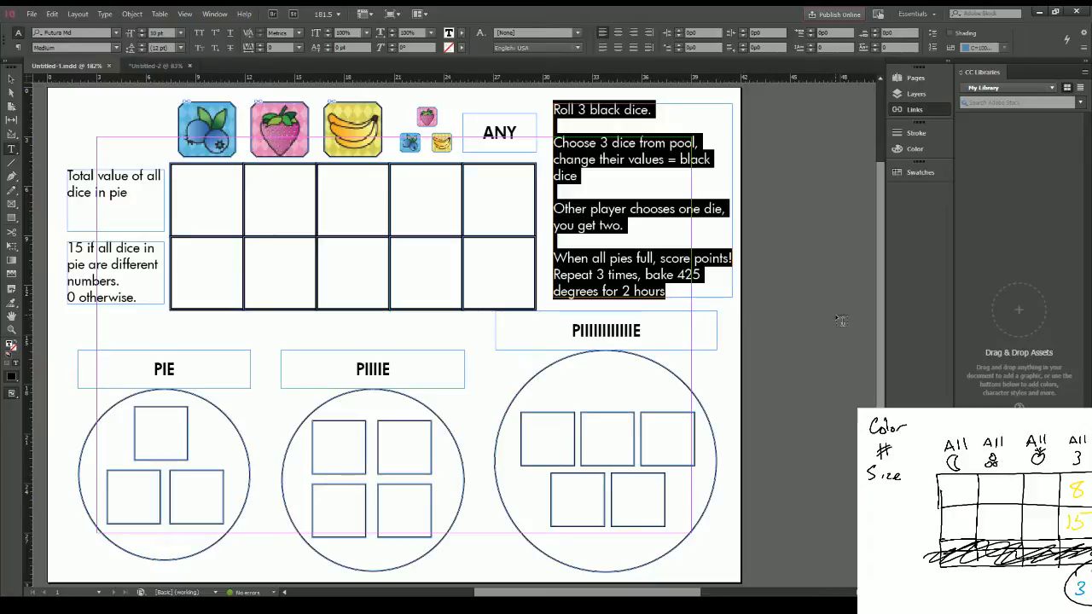
Step: Return to the Untitled-2 document and add a second blank page
{"action": "left_click", "coordinate": [156, 66]}
{"action": "scroll", "coordinate": [614, 287], "scroll_direction": "down", "scroll_amount": 4}
{"action": "scroll", "coordinate": [616, 290], "scroll_direction": "up", "scroll_amount": 7}
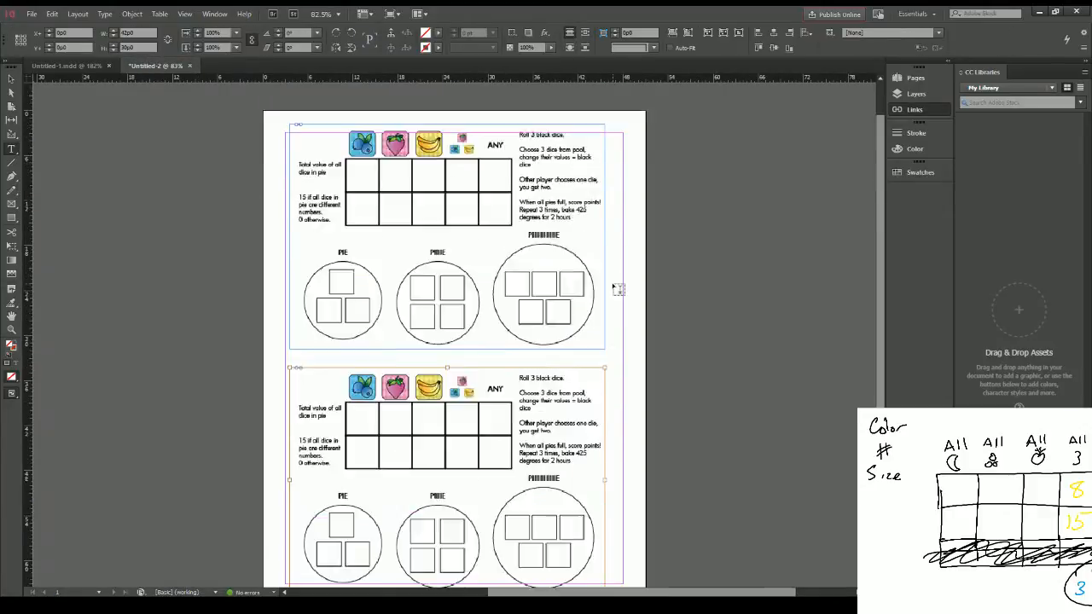
{"action": "scroll", "coordinate": [620, 295], "scroll_direction": "down", "scroll_amount": 2}
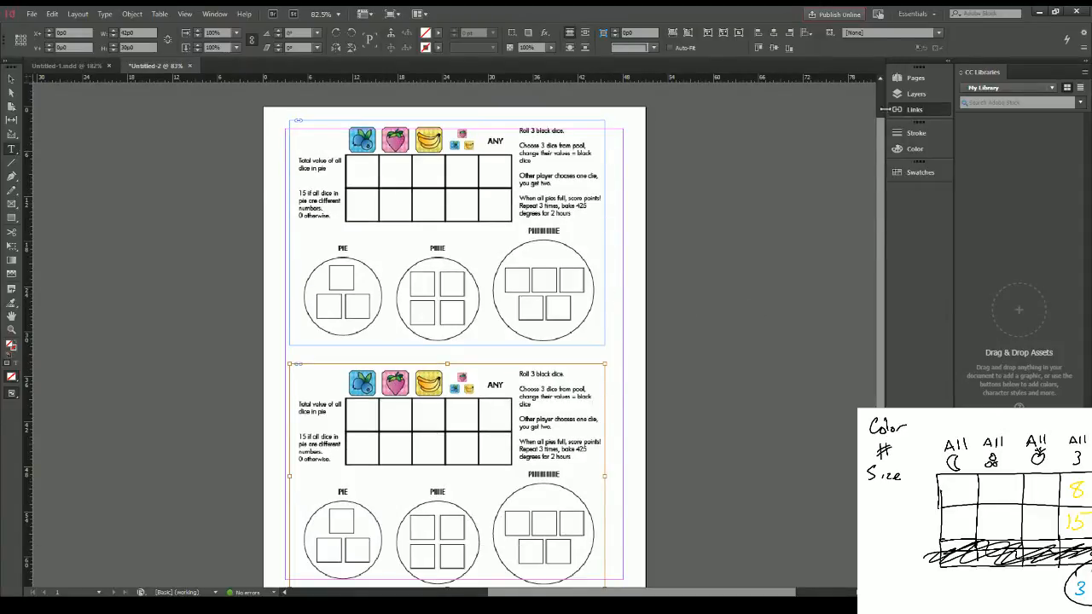
{"action": "key", "text": "ctrl+shift+p"}
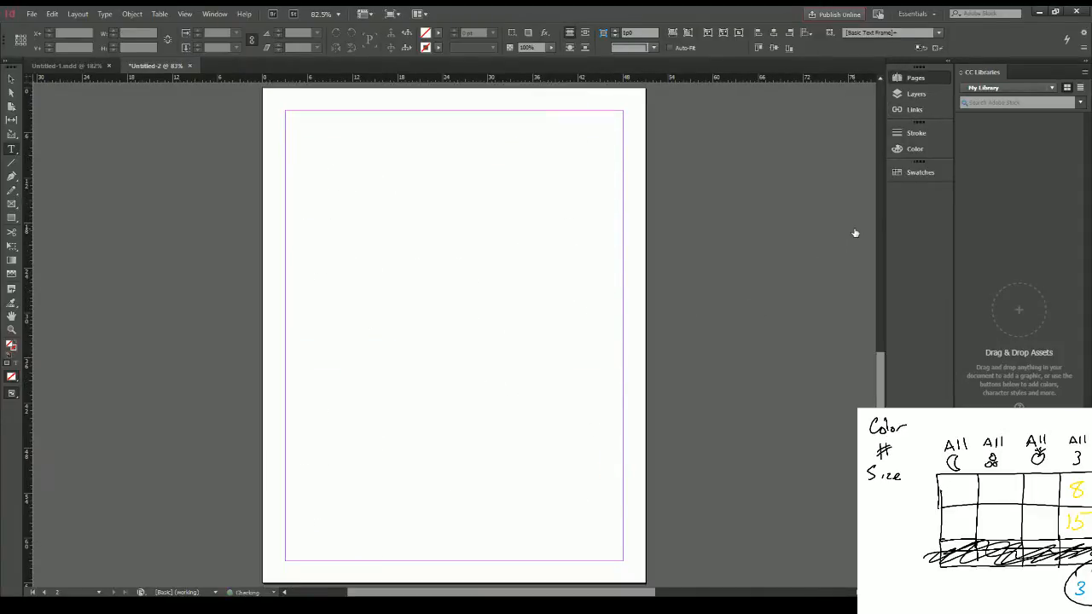
Step: Draw a text frame filling the second page's margins and enter the title "Rolling Pin: A Diced Fruit Pie Adventure"
{"action": "key", "text": "t"}
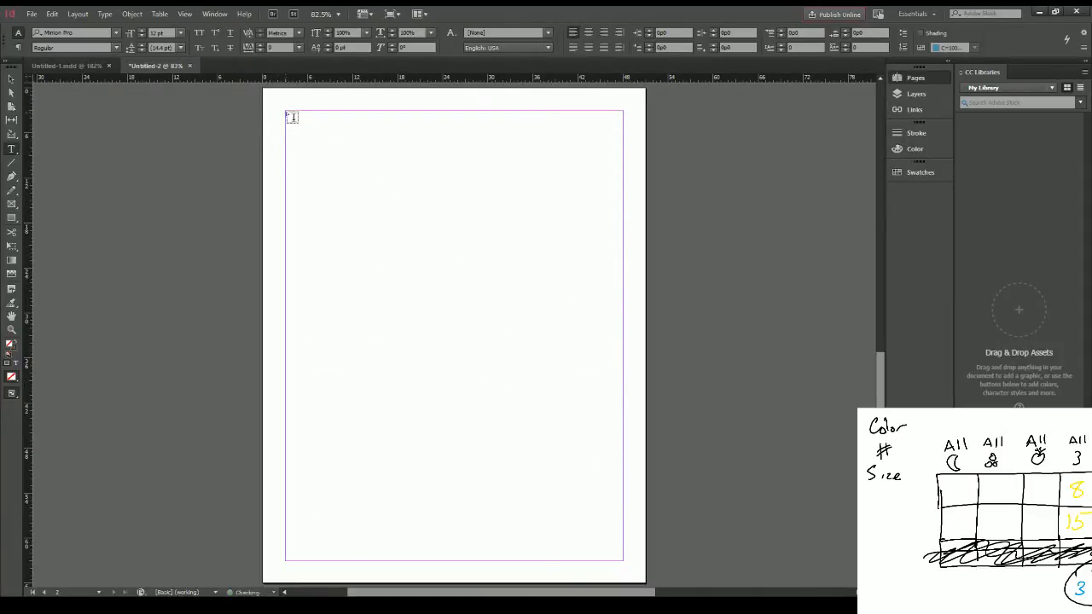
{"action": "left_click_drag", "start_coordinate": [285, 111], "coordinate": [622, 560]}
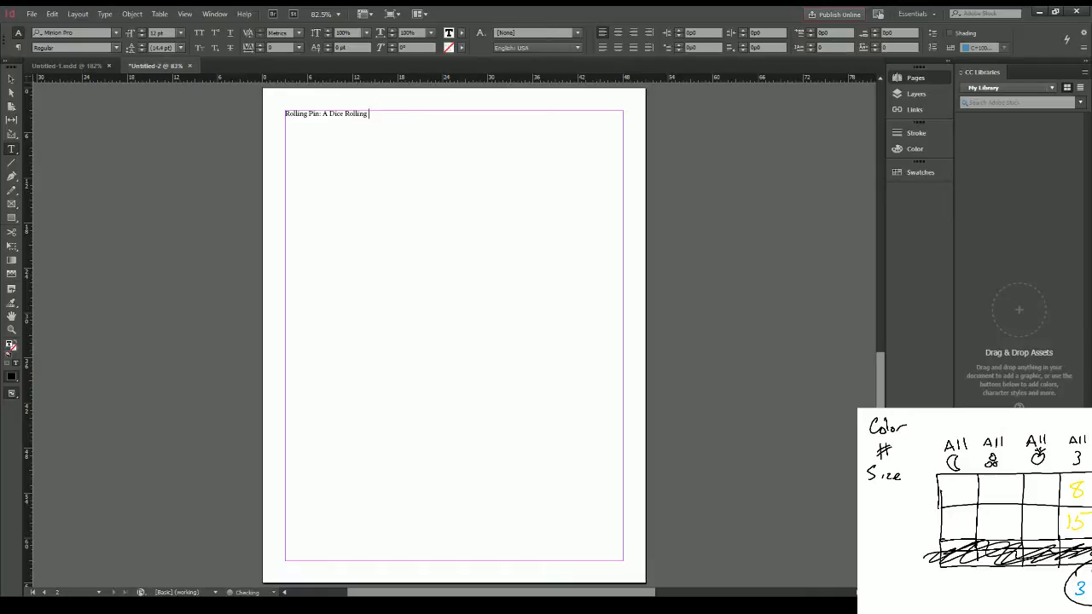
{"action": "key", "text": "BackSpace"}
{"action": "key", "text": "BackSpace"}
{"action": "key", "text": "BackSpace"}
{"action": "key", "text": "BackSpace"}
{"action": "key", "text": "BackSpace"}
{"action": "key", "text": "BackSpace"}
{"action": "key", "text": "BackSpace"}
{"action": "key", "text": "BackSpace"}
{"action": "type", "text": "Pie"}
Step: Set the whole title's font to Futura Hv
{"action": "key", "text": "ctrl+a"}
{"action": "left_click", "coordinate": [107, 34]}
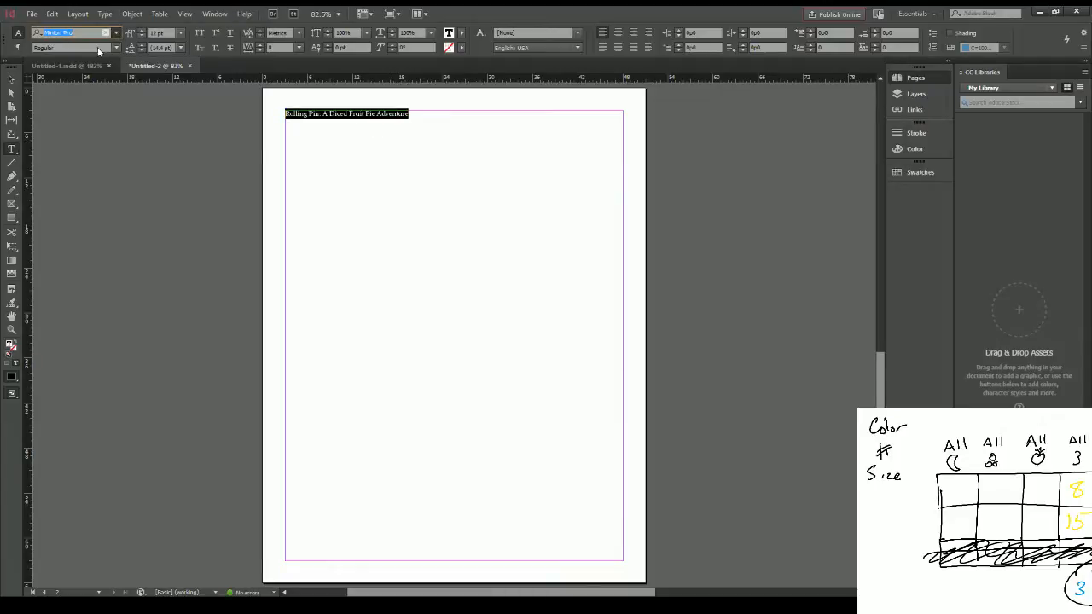
{"action": "type", "text": "Futura hv"}
{"action": "key", "text": "Return"}
Step: Add the version line "v0.5" beneath the title on the second page
{"action": "key", "text": "ctrl+2"}
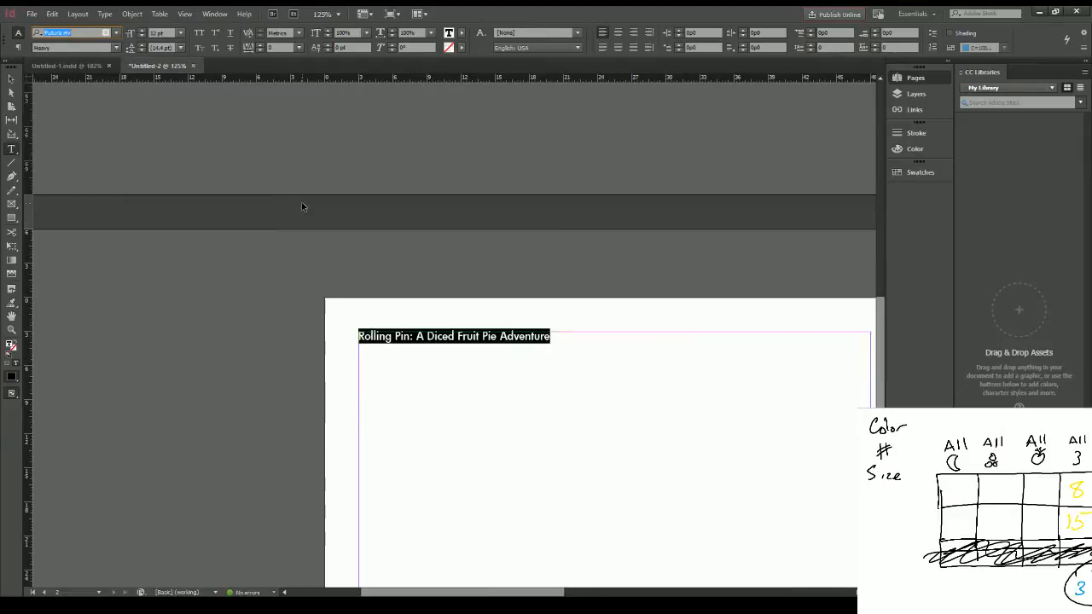
{"action": "key", "text": "ctrl+equal"}
{"action": "key", "text": "ctrl+minus"}
{"action": "key", "text": "ctrl+minus"}
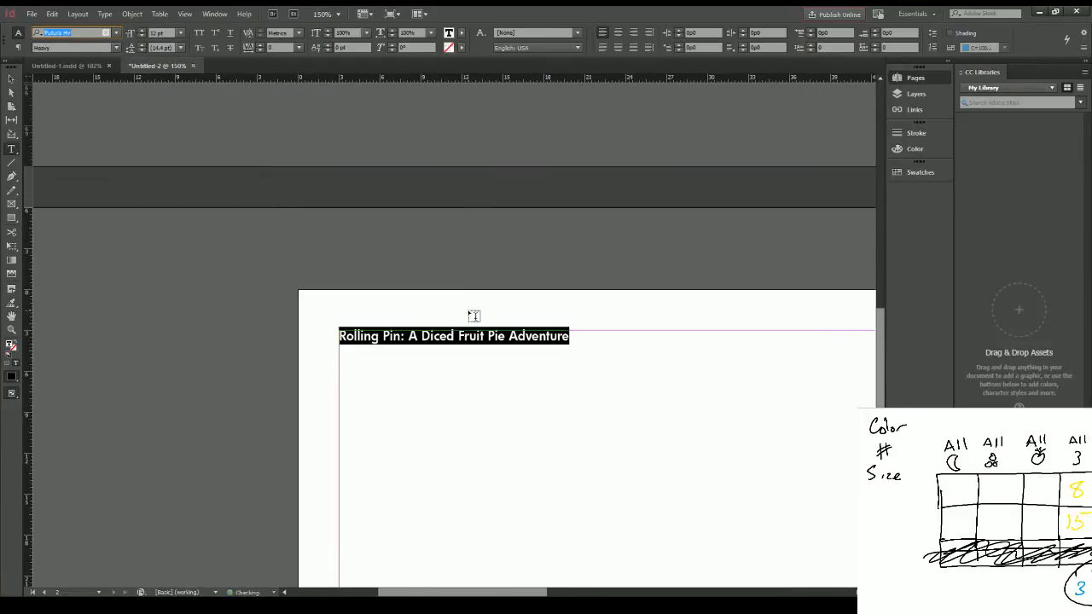
{"action": "left_click", "coordinate": [601, 228]}
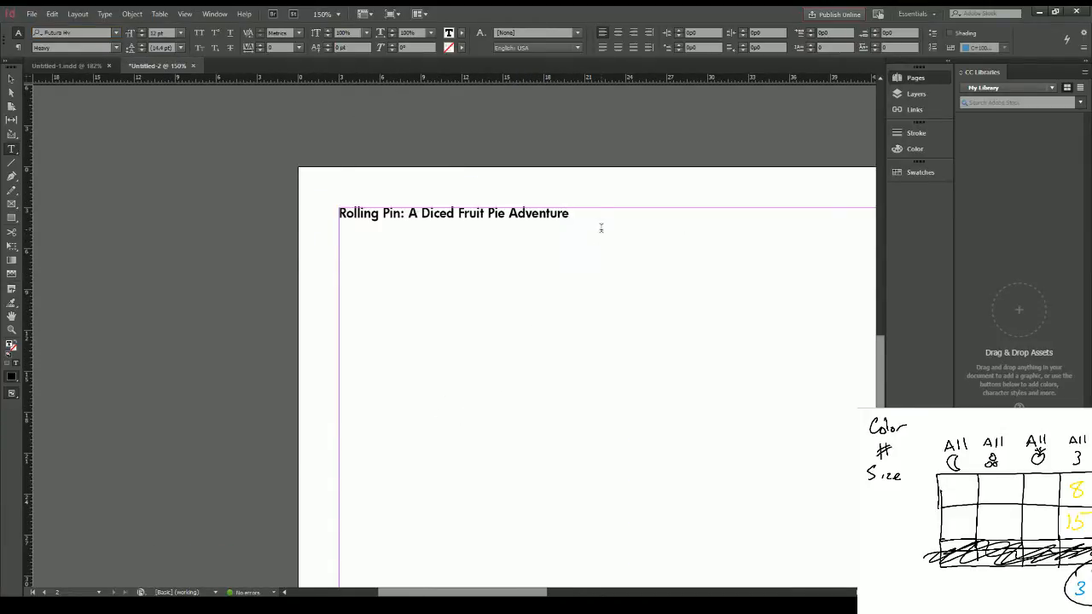
{"action": "type", "text": "v0.5"}
{"action": "key", "text": "ctrl+equal"}
{"action": "key", "text": "ctrl+equal"}
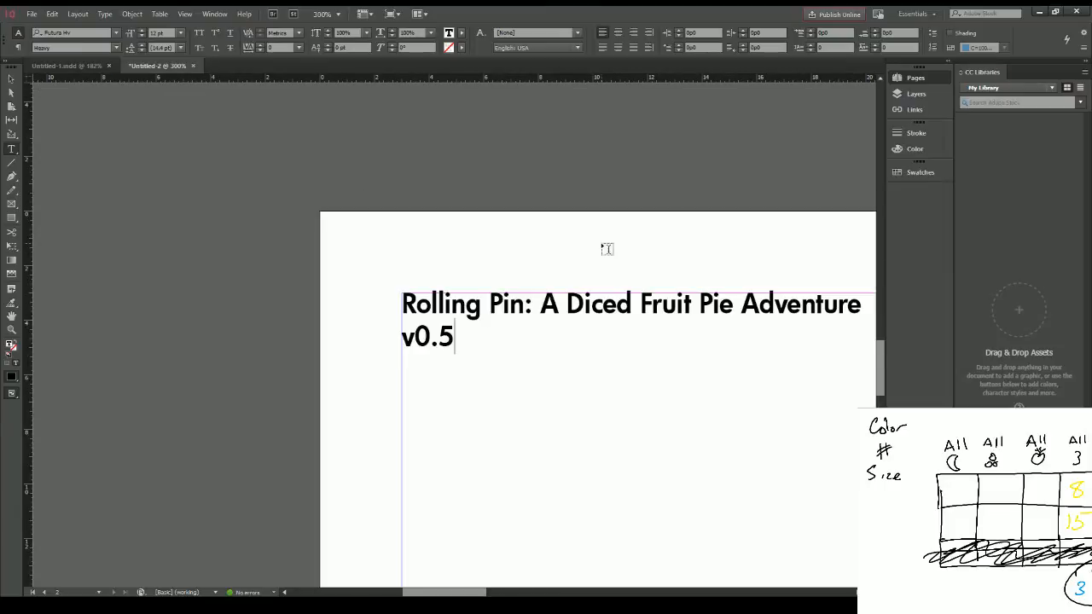
{"action": "left_click_drag", "start_coordinate": [475, 593], "coordinate": [501, 594]}
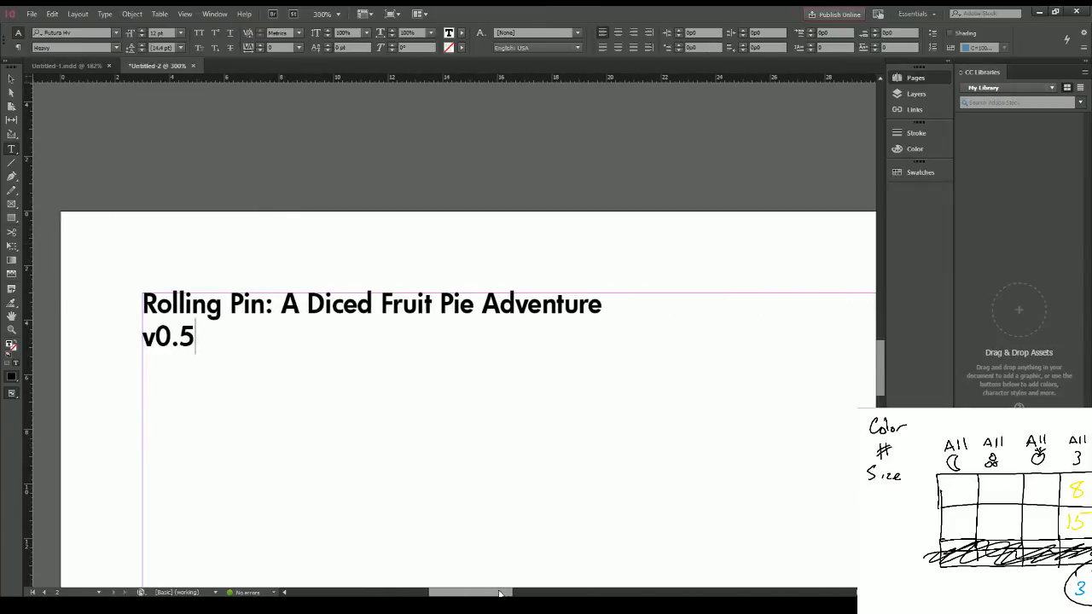
Step: Add the author's credit after "v0.5" and the line "(c) 2016 Asmadi Games" beneath it
{"action": "scroll", "coordinate": [526, 470], "scroll_direction": "down", "scroll_amount": 4}
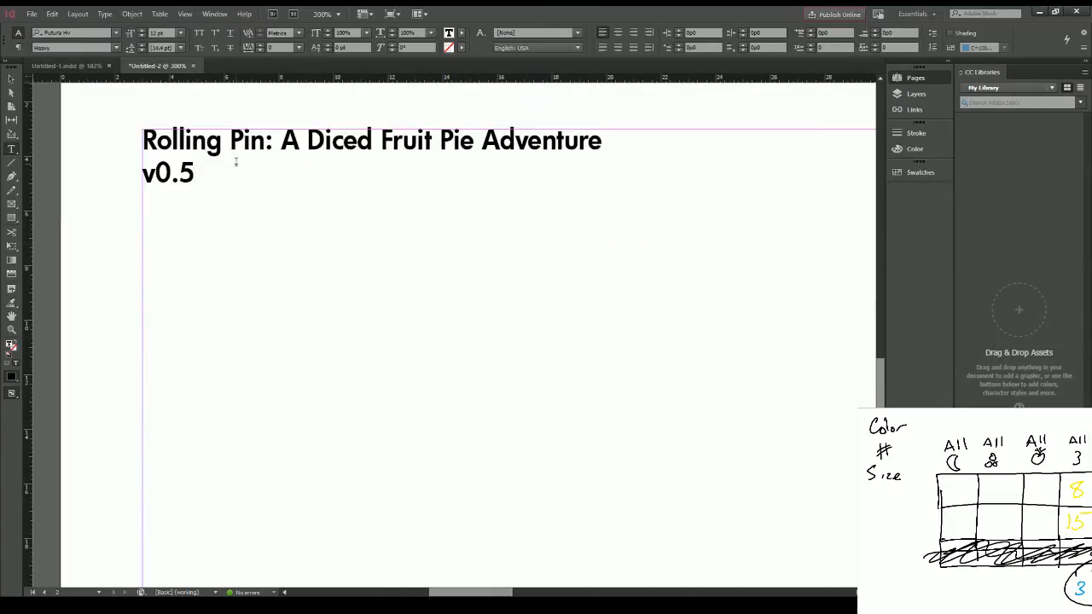
{"action": "type", "text": "by Chris Cieslik"}
{"action": "key", "text": "Return"}
{"action": "type", "text": "(c) 20"}
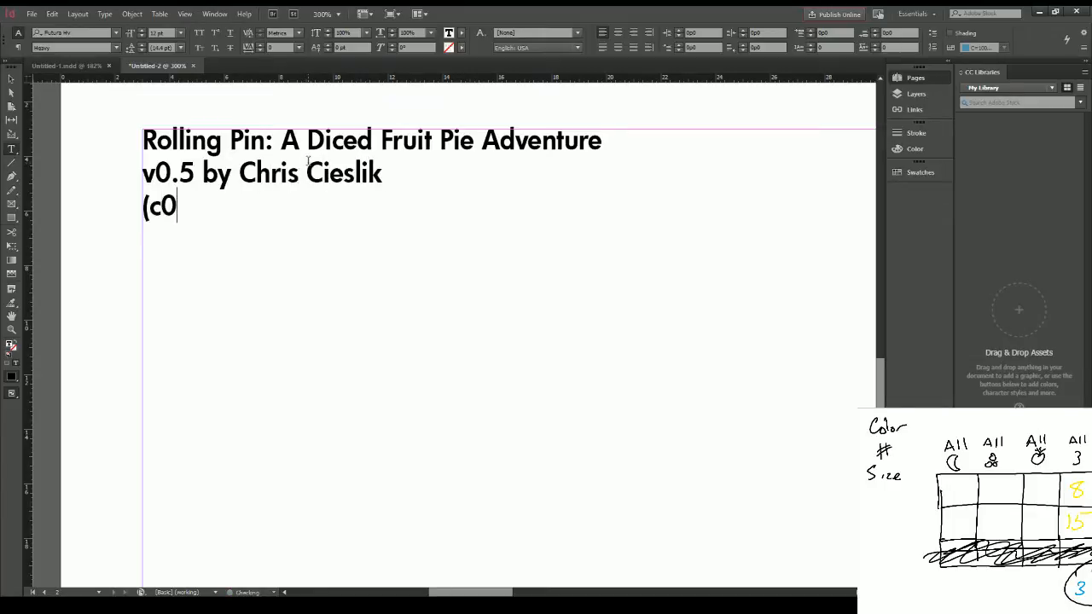
{"action": "key", "text": "BackSpace"}
{"action": "type", "text": ") 2016 Asmadi F"}
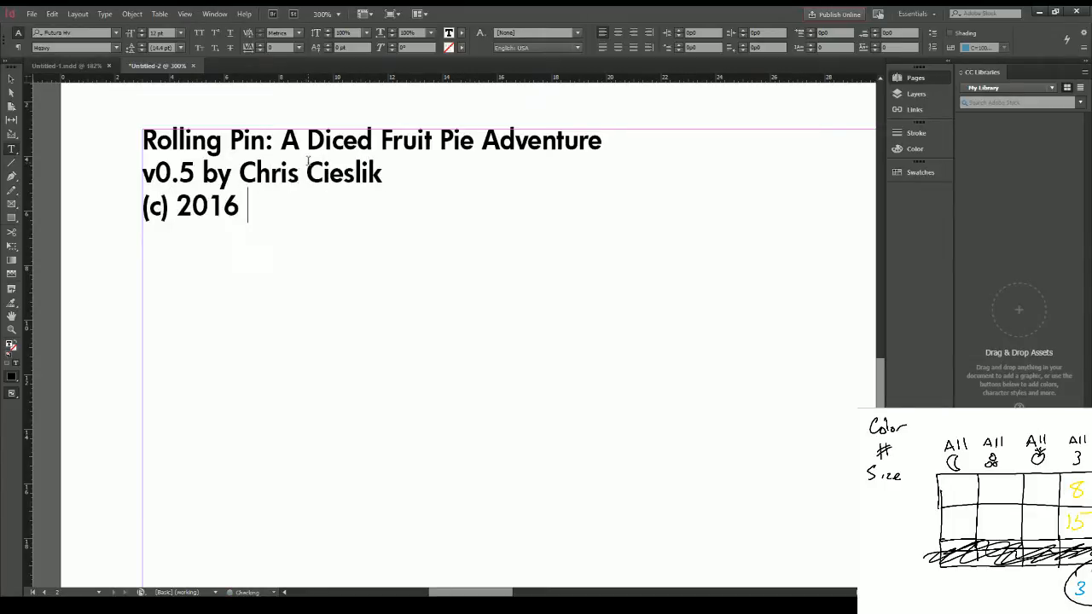
{"action": "key", "text": "BackSpace"}
{"action": "type", "text": "Games"}
{"action": "key", "text": "Return"}
{"action": "key", "text": "Return"}
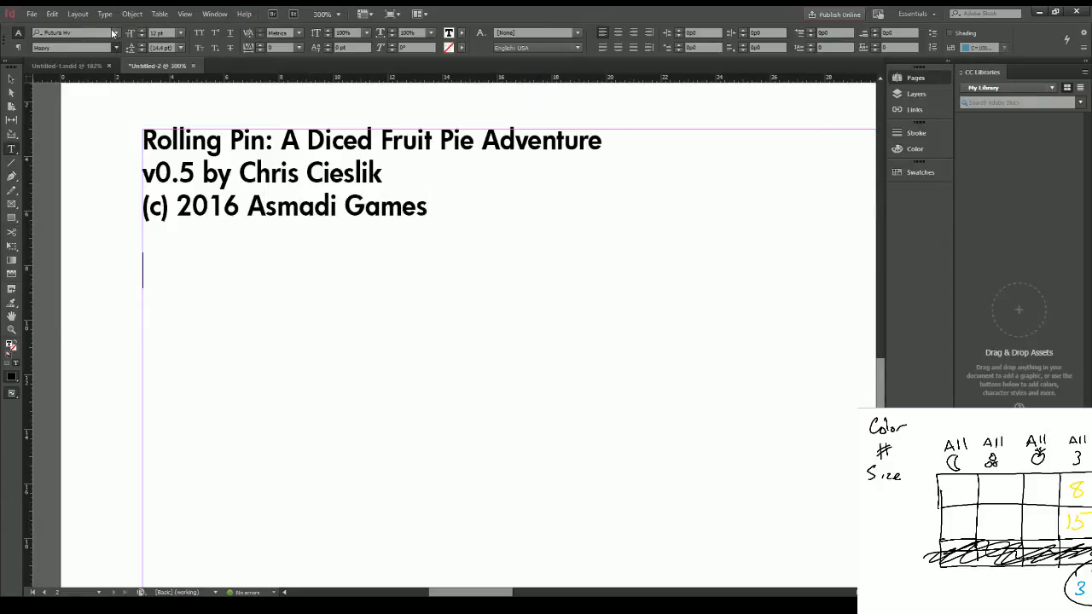
Step: Switch the font to Futura Md and write "Objective: PIES" below the copyright line
{"action": "left_click", "coordinate": [117, 33]}
{"action": "left_click", "coordinate": [104, 79]}
{"action": "type", "text": "Objectige"}
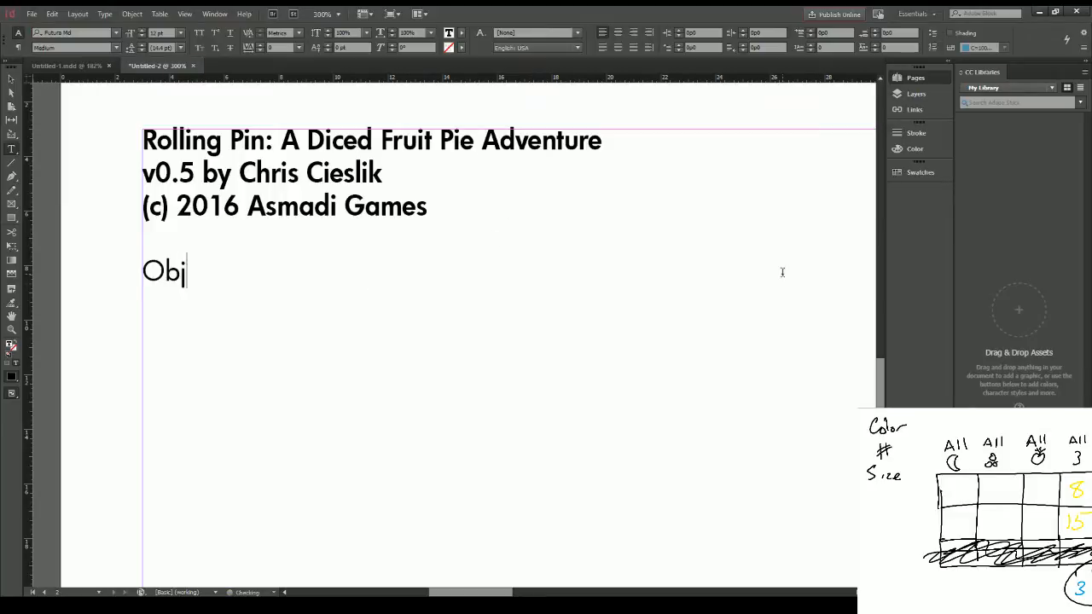
{"action": "key", "text": "BackSpace"}
{"action": "key", "text": "BackSpace"}
{"action": "type", "text": "ve: PIES"}
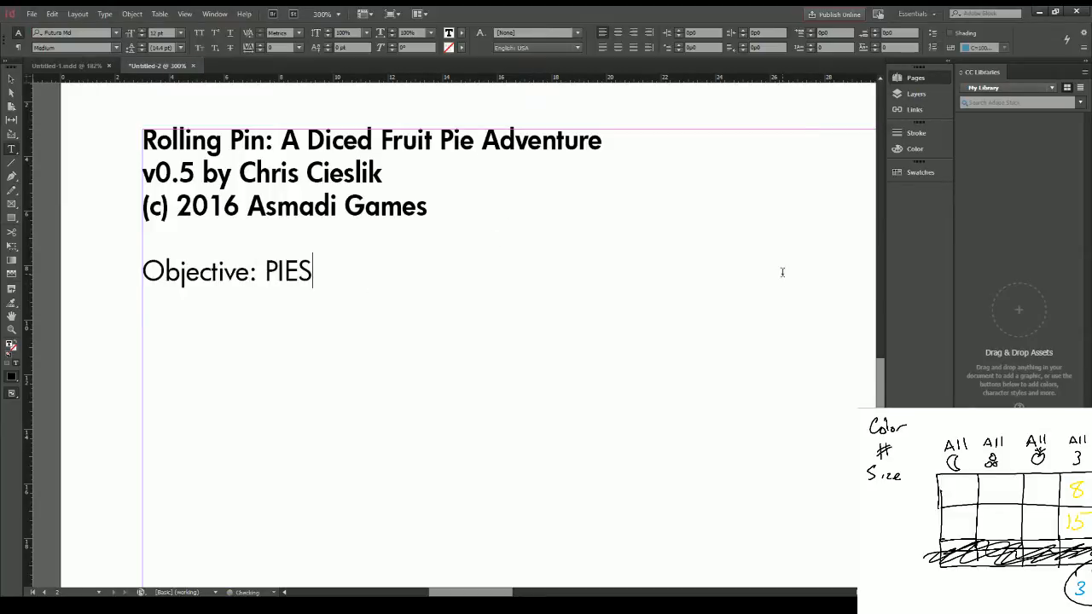
Step: Add a "Components:" paragraph below the objective with "27 six-sided dice (8 blue, 8 red, 8 yellow, 3 black"
{"action": "key", "text": "Return"}
{"action": "key", "text": "Return"}
{"action": "type", "text": "Ru"}
{"action": "key", "text": "BackSpace"}
{"action": "key", "text": "BackSpace"}
{"action": "type", "text": "Components: "}
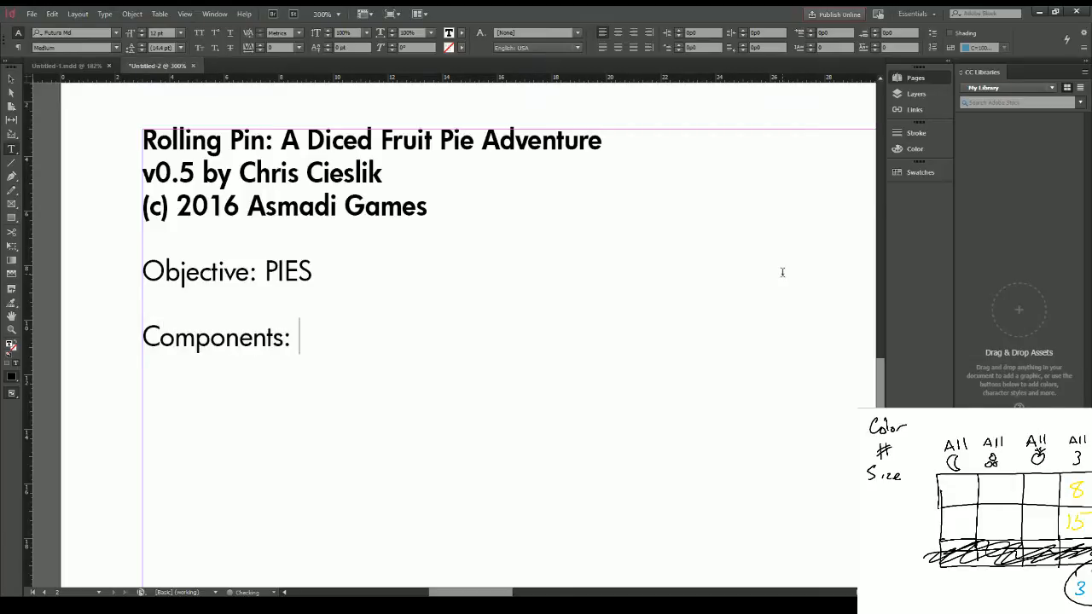
{"action": "type", "text": "8x"}
{"action": "key", "text": "BackSpace"}
{"action": "key", "text": "BackSpace"}
{"action": "key", "text": "BackSpace"}
{"action": "type", "text": "27 six-sided dice ("}
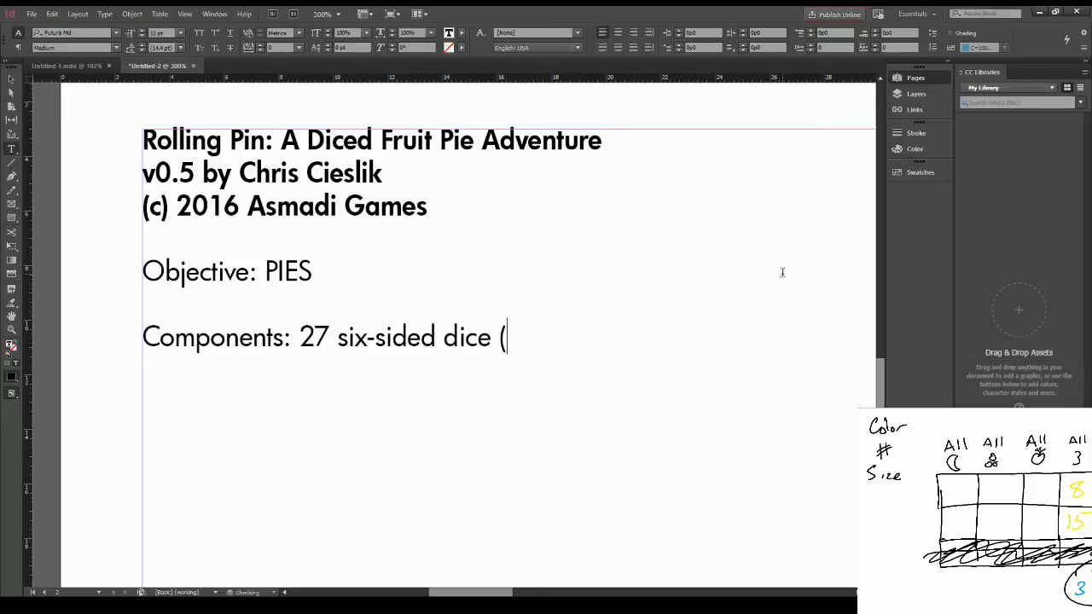
{"action": "type", "text": "8 blue, 8 "}
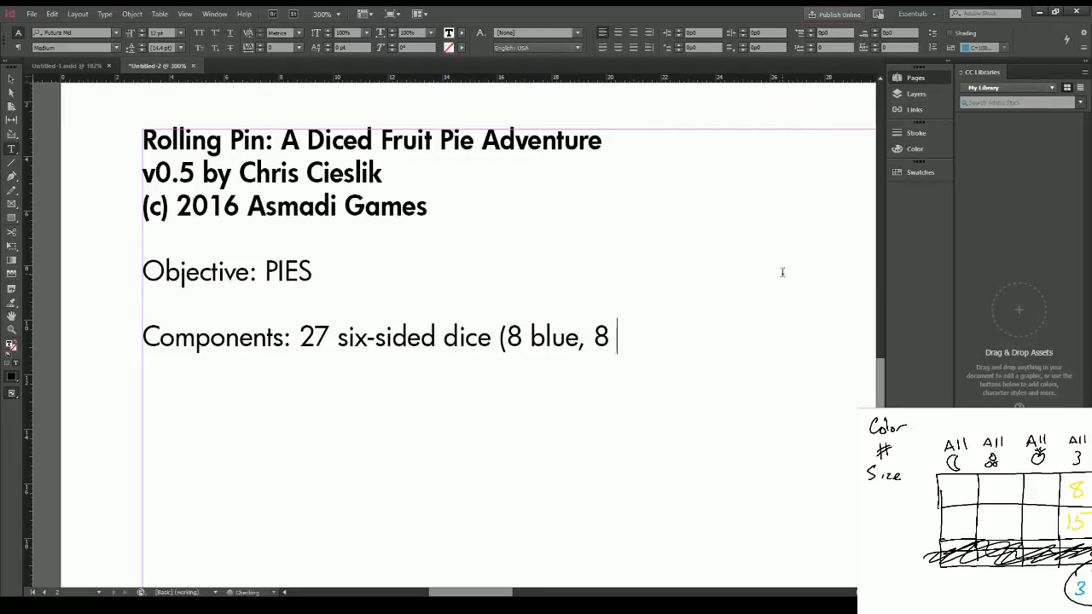
{"action": "type", "text": "red, 8 ye"}
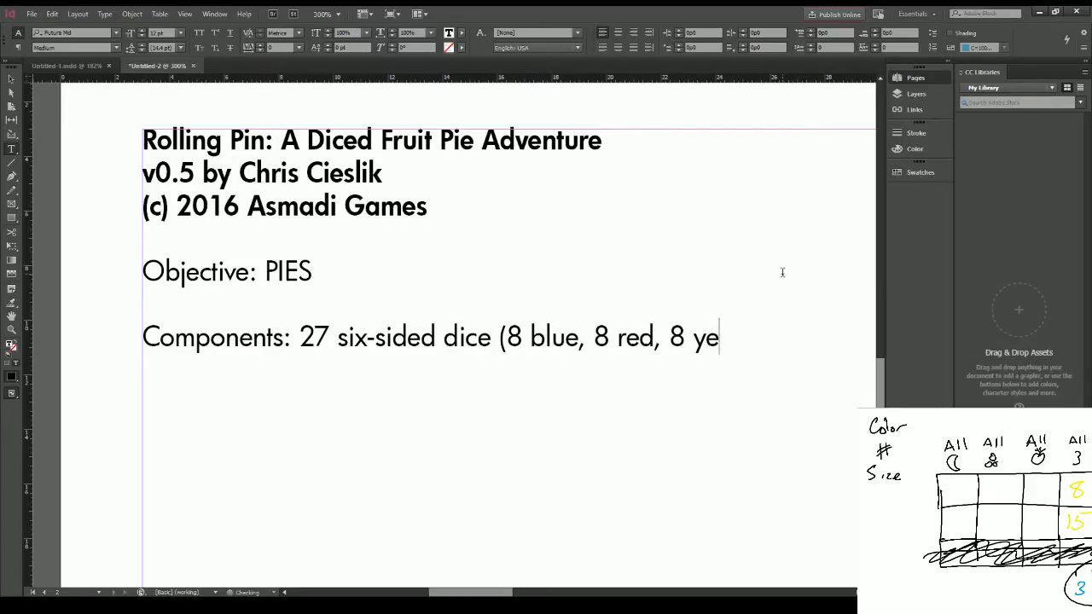
{"action": "type", "text": "llow, 3 bla"}
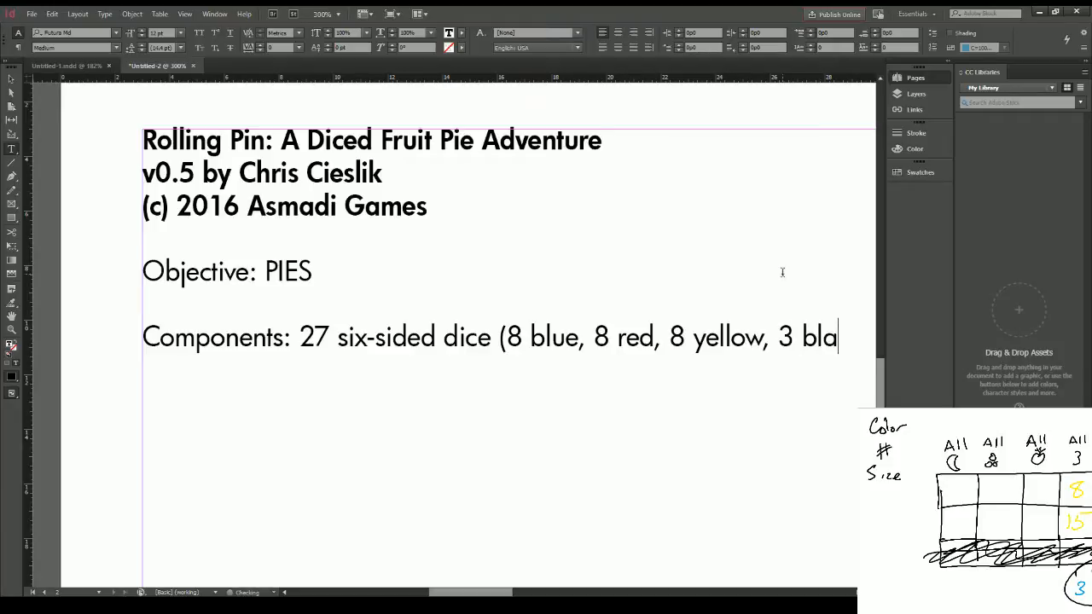
{"action": "type", "text": "ck -- "}
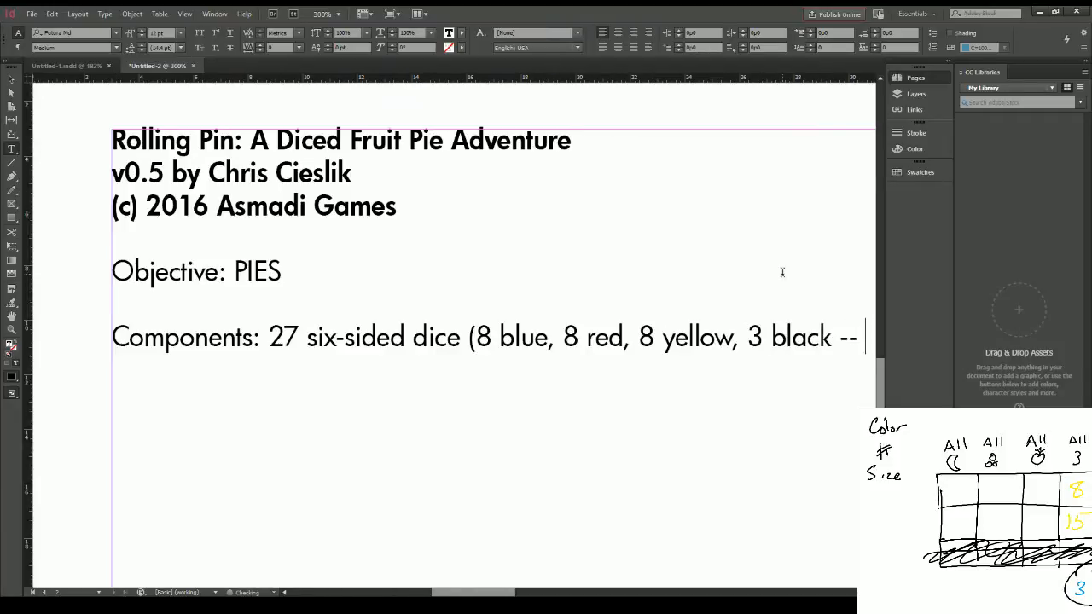
{"action": "type", "text": "why, that's the dice in a"}
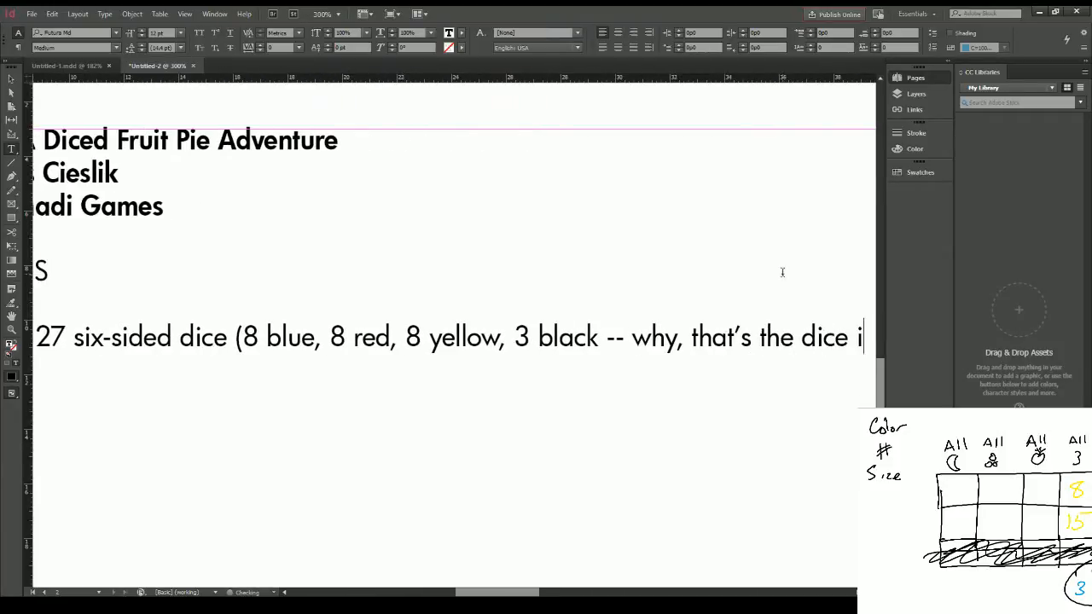
{"action": "type", "text": " set of One Dek"}
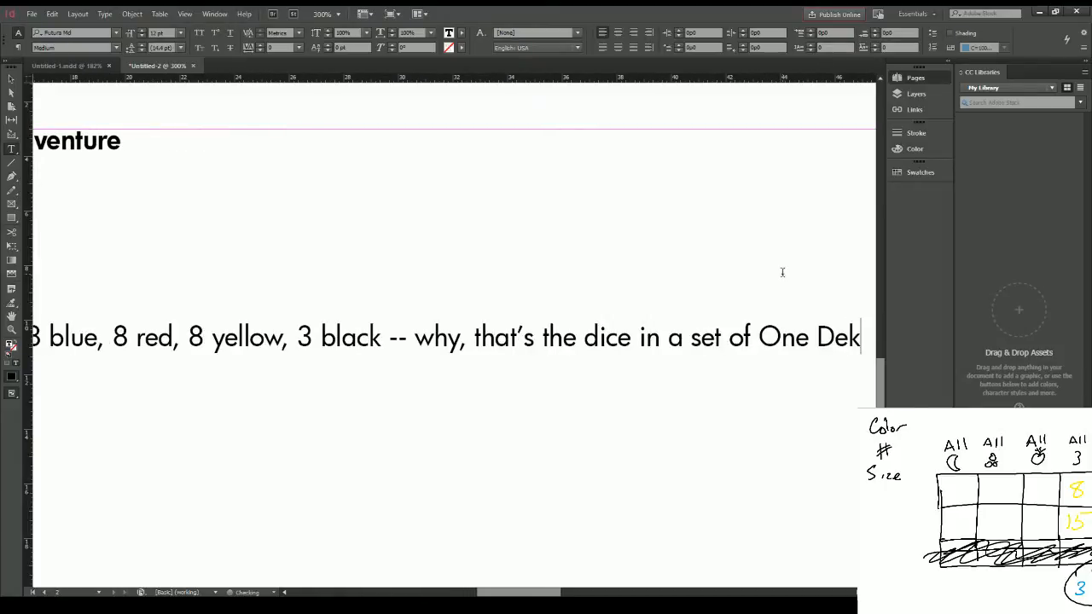
Step: Continue the dice entry with " -- why, that's the dice in a set of One Deck Dungeon!"
{"action": "key", "text": "BackSpace"}
{"action": "type", "text": "ck Dungeon!"}
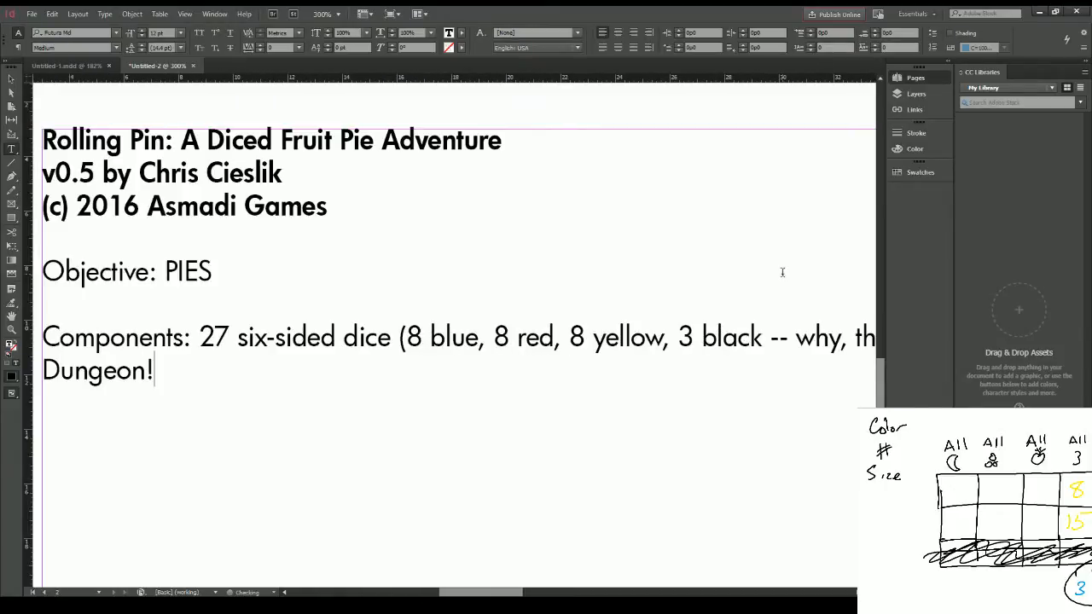
Step: Break the dice entry onto its own unindented line beneath the "Components:" heading
{"action": "key", "text": "ctrl+minus"}
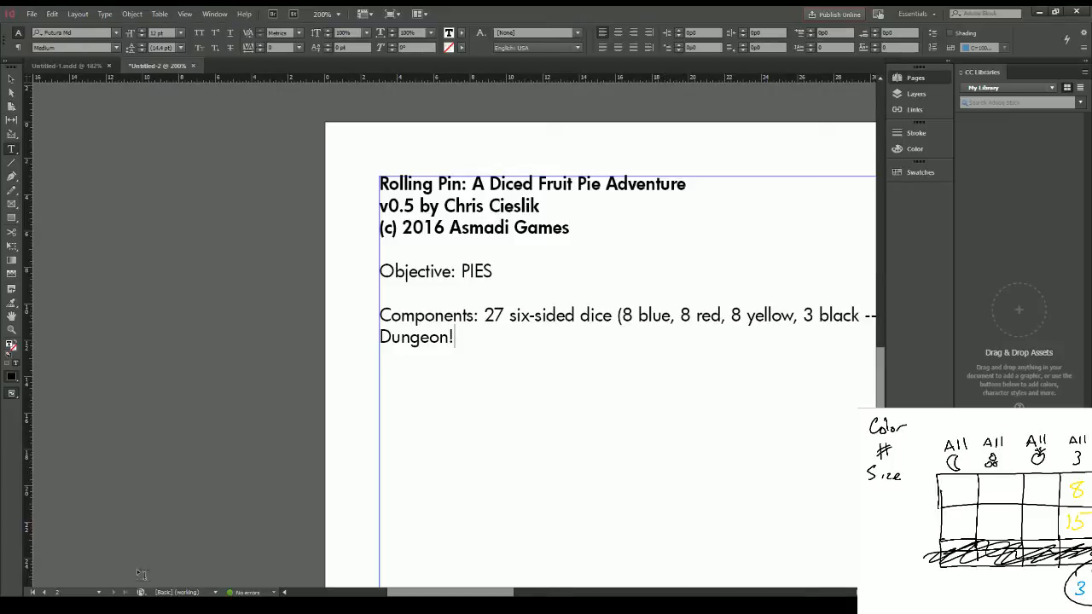
{"action": "left_click_drag", "start_coordinate": [466, 592], "coordinate": [516, 592]}
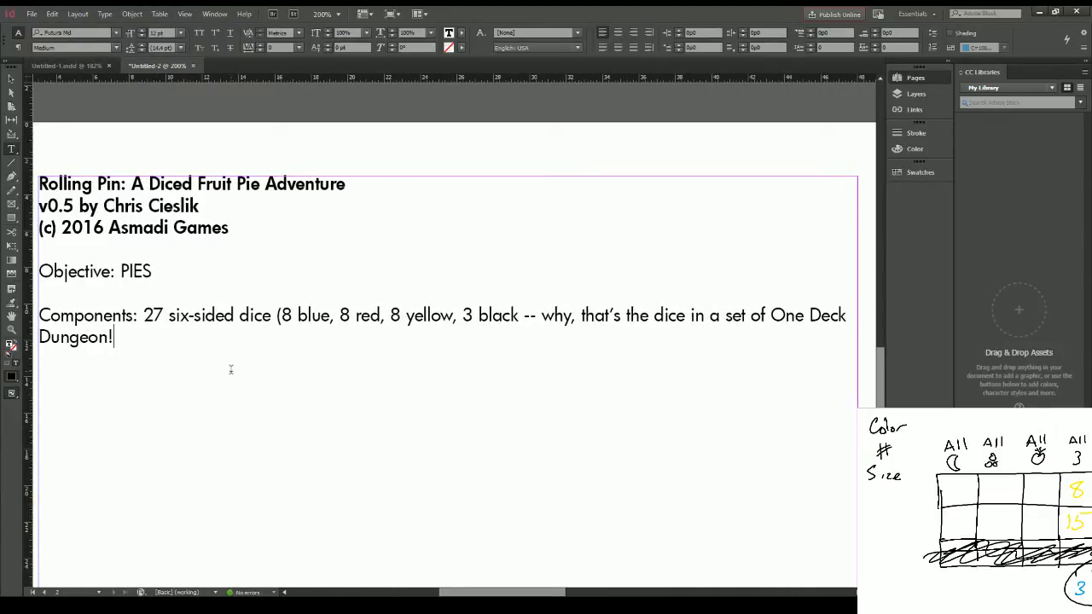
{"action": "type", "text": "One"}
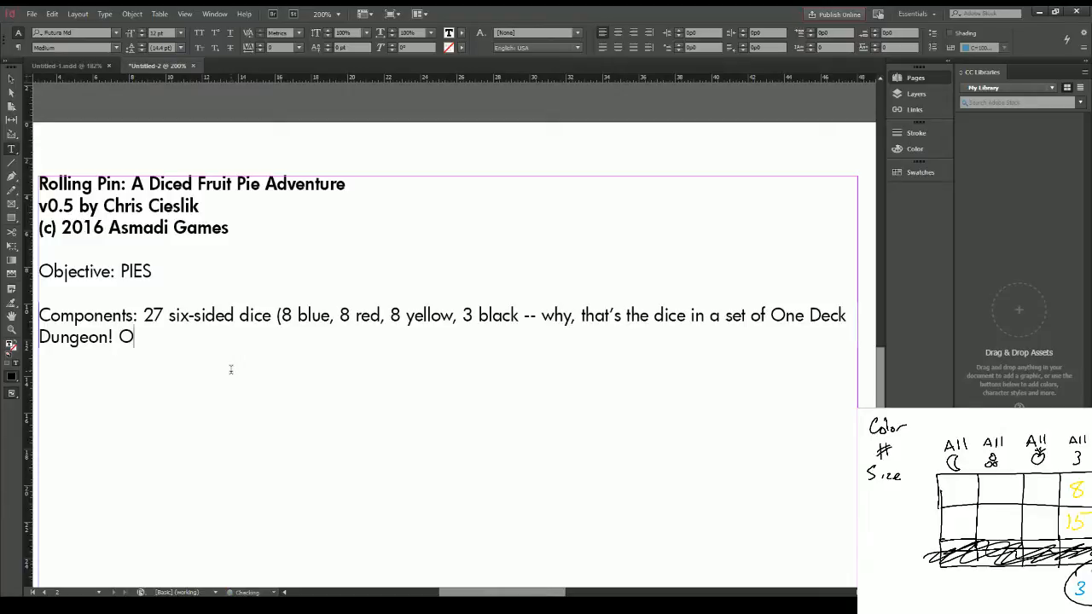
{"action": "key", "text": "BackSpace"}
{"action": "key", "text": "BackSpace"}
{"action": "key", "text": "BackSpace"}
{"action": "key", "text": "BackSpace"}
{"action": "key", "text": "Up"}
{"action": "key", "text": "ctrl+Right"}
{"action": "key", "text": "Return"}
{"action": "key", "text": "Tab"}
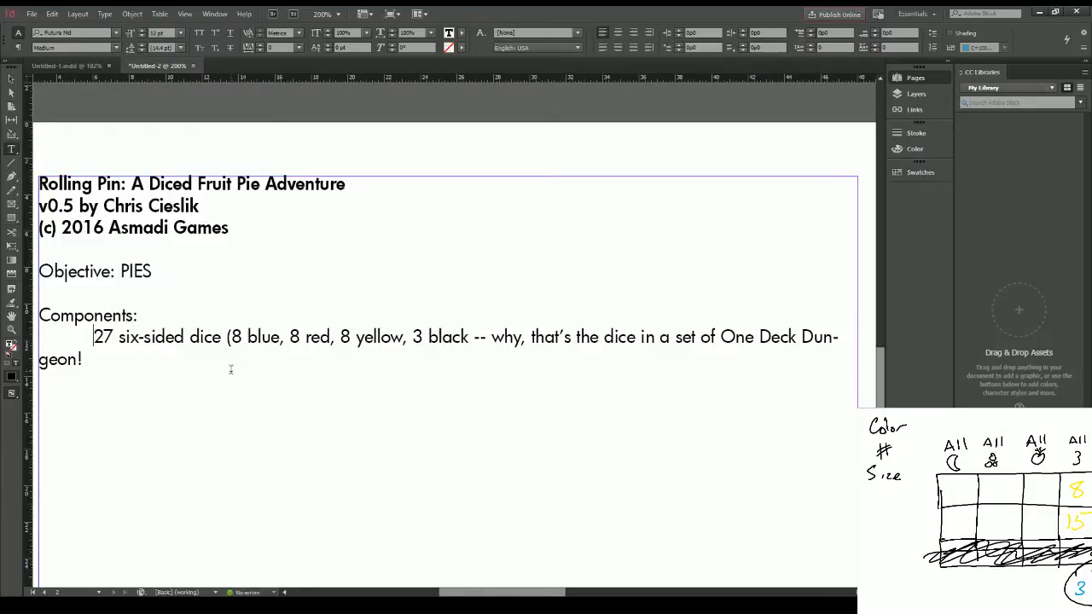
{"action": "key", "text": "BackSpace"}
Step: Add the component lines "One scoresheet printout per player" and "A friend" below the dice entry
{"action": "key", "text": "Return"}
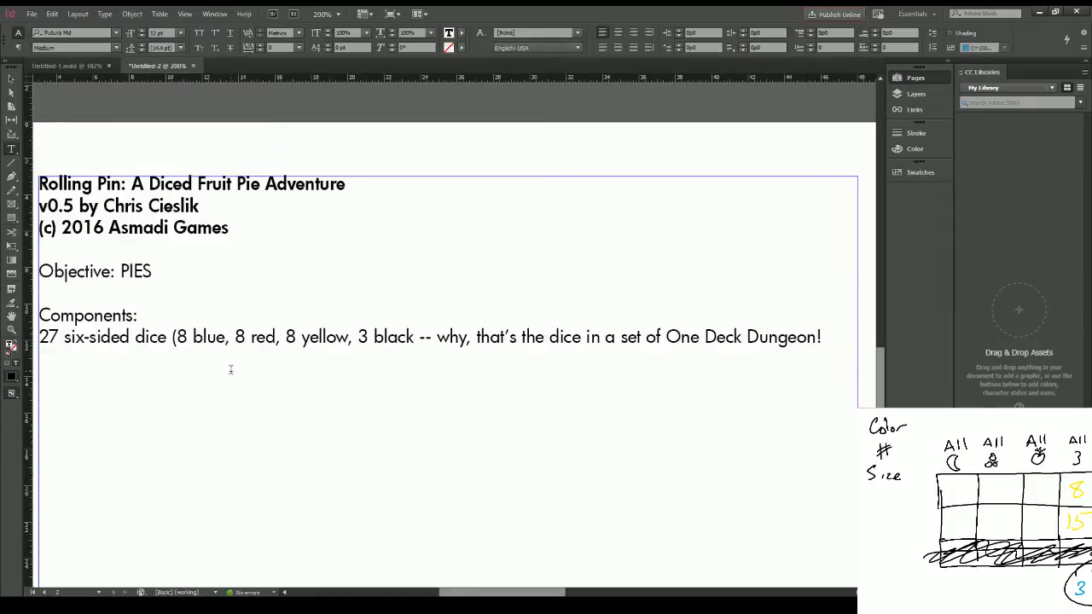
{"action": "type", "text": "One printout of the "}
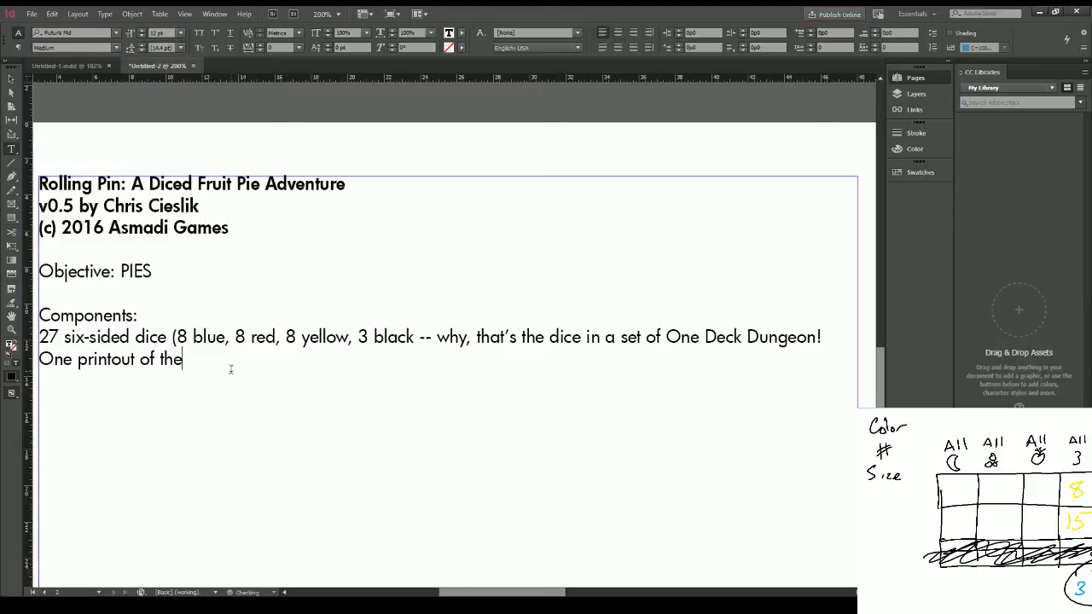
{"action": "type", "text": "sco"}
{"action": "key", "text": "BackSpace"}
{"action": "key", "text": "BackSpace"}
{"action": "key", "text": "BackSpace"}
{"action": "key", "text": "BackSpace"}
{"action": "key", "text": "BackSpace"}
{"action": "key", "text": "BackSpace"}
{"action": "key", "text": "BackSpace"}
{"action": "key", "text": "BackSpace"}
{"action": "key", "text": "BackSpace"}
{"action": "key", "text": "BackSpace"}
{"action": "key", "text": "BackSpace"}
{"action": "key", "text": "BackSpace"}
{"action": "key", "text": "BackSpace"}
{"action": "key", "text": "BackSpace"}
{"action": "key", "text": "BackSpace"}
{"action": "key", "text": "BackSpace"}
{"action": "key", "text": "BackSpace"}
{"action": "type", "text": "scoresheet"}
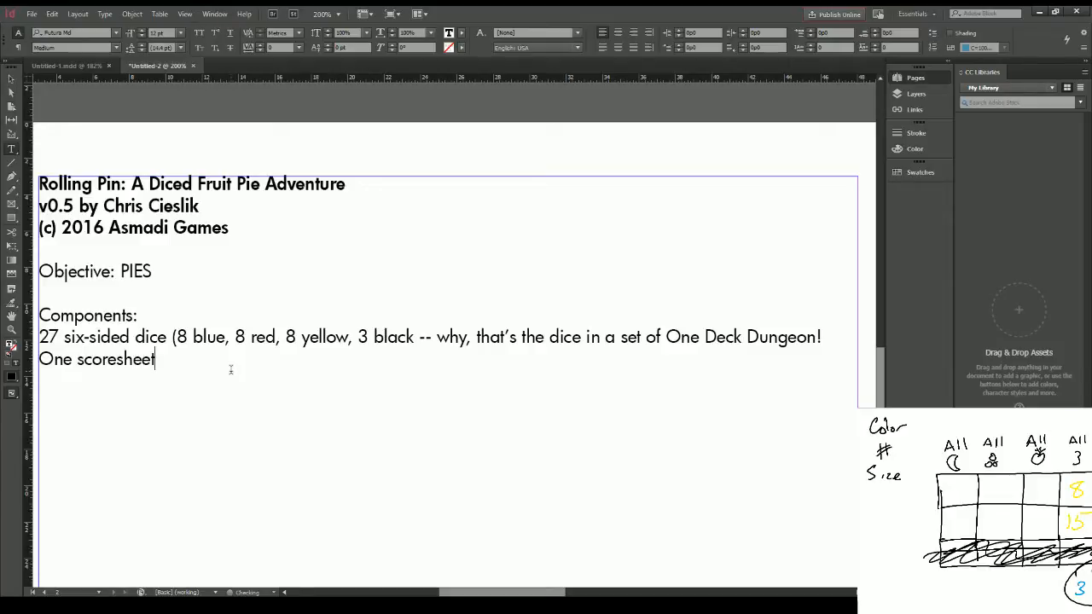
{"action": "type", "text": " printout"}
{"action": "type", "text": "re"}
{"action": "key", "text": "BackSpace"}
{"action": "key", "text": "BackSpace"}
{"action": "type", "text": "er player"}
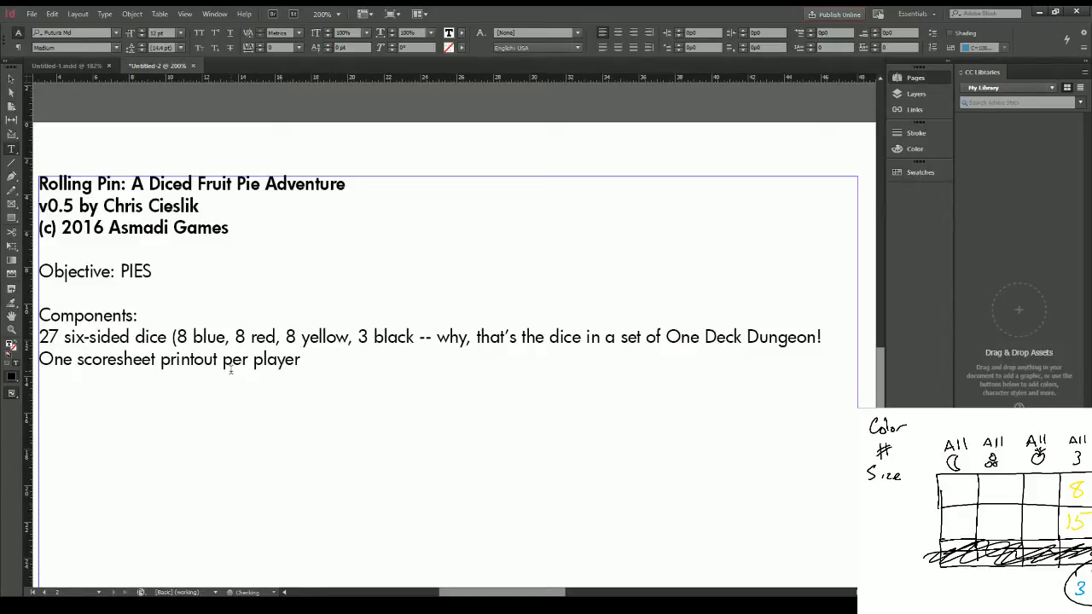
{"action": "key", "text": "Return"}
{"action": "type", "text": "A friend"}
Step: Extend the objective line after "PIES" with "for 2 players! Make them, eat them, hurray!"
{"action": "key", "text": "Up"}
{"action": "key", "text": "Up"}
{"action": "key", "text": "Up"}
{"action": "key", "text": "Up"}
{"action": "key", "text": "Up"}
{"action": "key", "text": "Up"}
{"action": "key", "text": "End"}
{"action": "type", "text": "for 2 players! "}
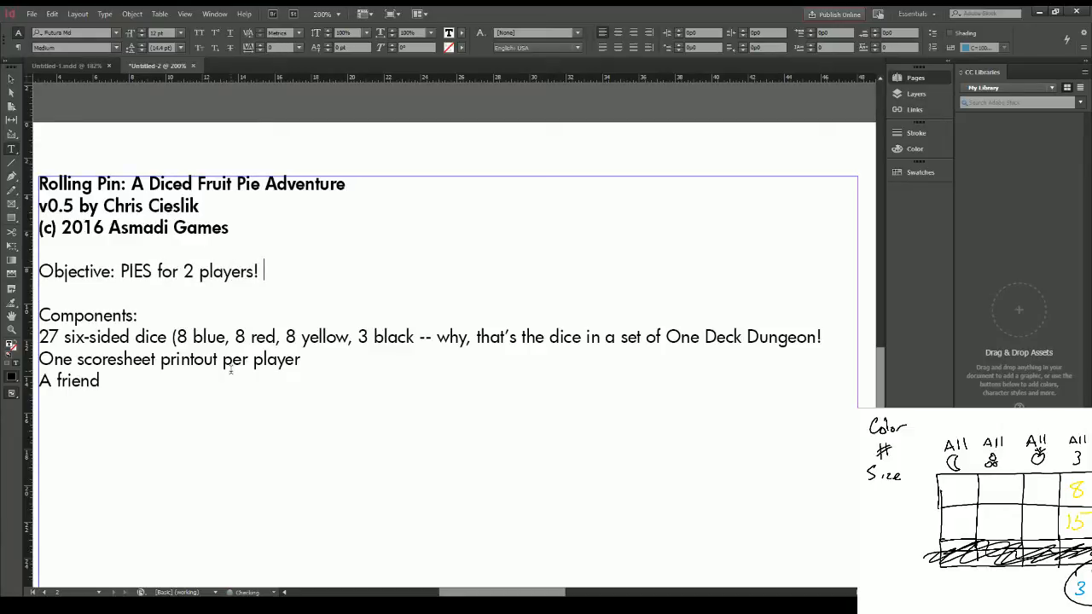
{"action": "type", "text": "Make them,"}
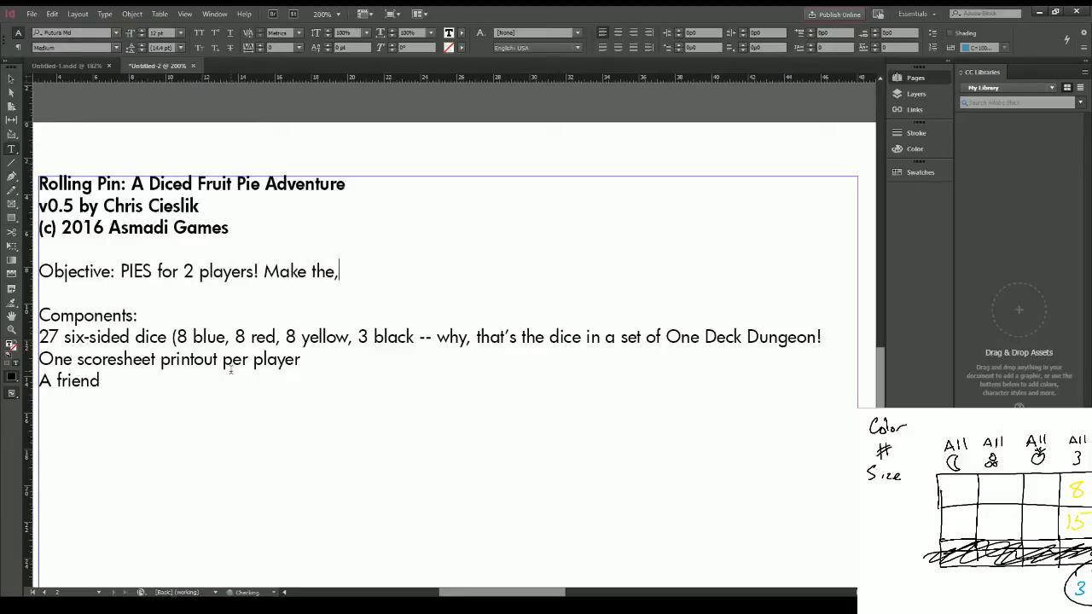
{"action": "key", "text": "BackSpace"}
{"action": "type", "text": "m, ead th"}
{"action": "key", "text": "BackSpace"}
{"action": "key", "text": "BackSpace"}
{"action": "key", "text": "BackSpace"}
{"action": "key", "text": "BackSpace"}
{"action": "type", "text": "t them, hurray!"}
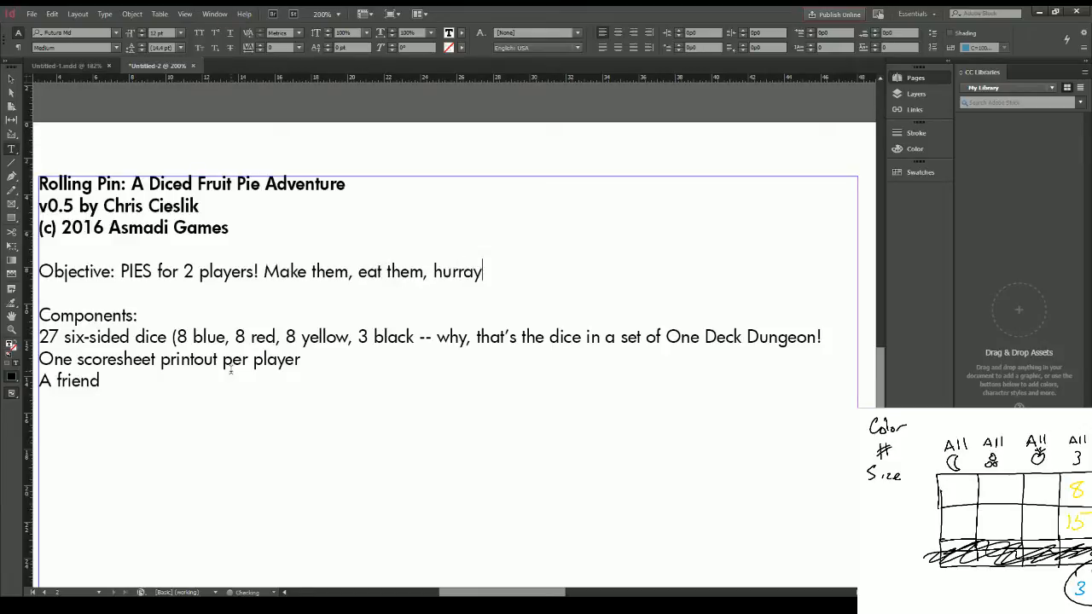
Step: Add a "Rules:" heading below the components with the line "Choose a start player." under it
{"action": "key", "text": "Return"}
{"action": "key", "text": "Return"}
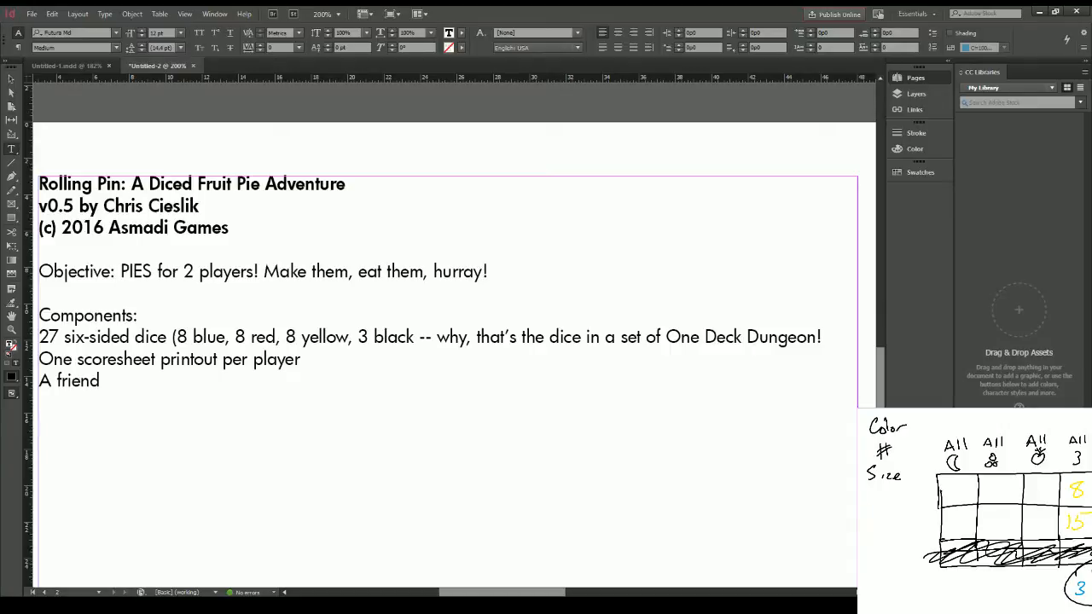
{"action": "type", "text": "Setup:"}
{"action": "key", "text": "BackSpace"}
{"action": "key", "text": "BackSpace"}
{"action": "key", "text": "BackSpace"}
{"action": "key", "text": "BackSpace"}
{"action": "key", "text": "BackSpace"}
{"action": "key", "text": "BackSpace"}
{"action": "type", "text": "Rules:"}
{"action": "key", "text": "Return"}
{"action": "type", "text": "Choose a start player."}
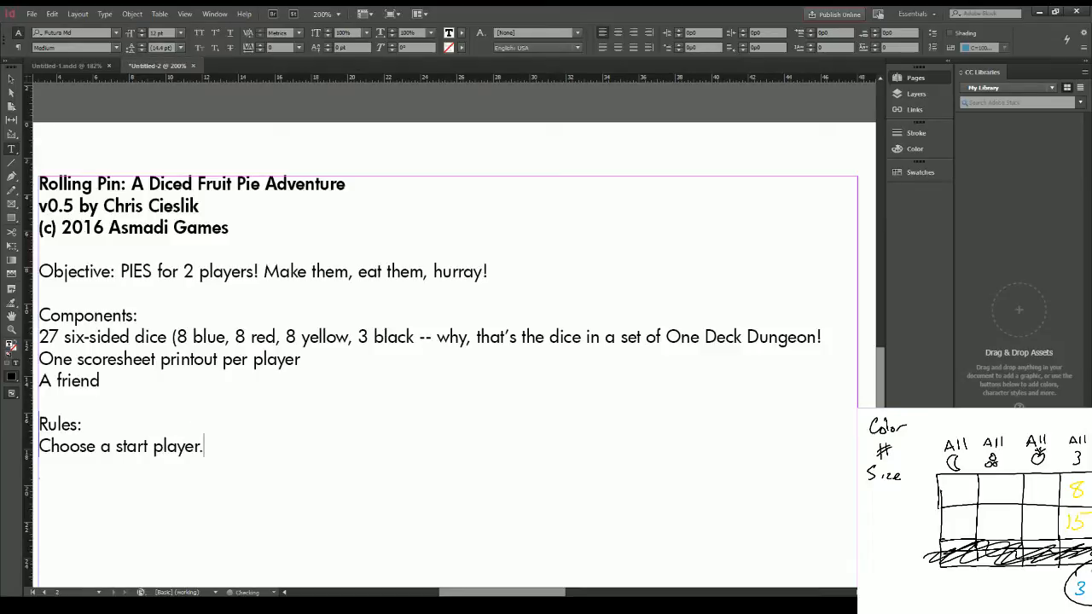
Step: Add the rule line "On your turn, you will roll 3 black dice" beneath the start-player line
{"action": "key", "text": "Return"}
{"action": "type", "text": "On yo"}
{"action": "type", "text": "ur turn, you will r"}
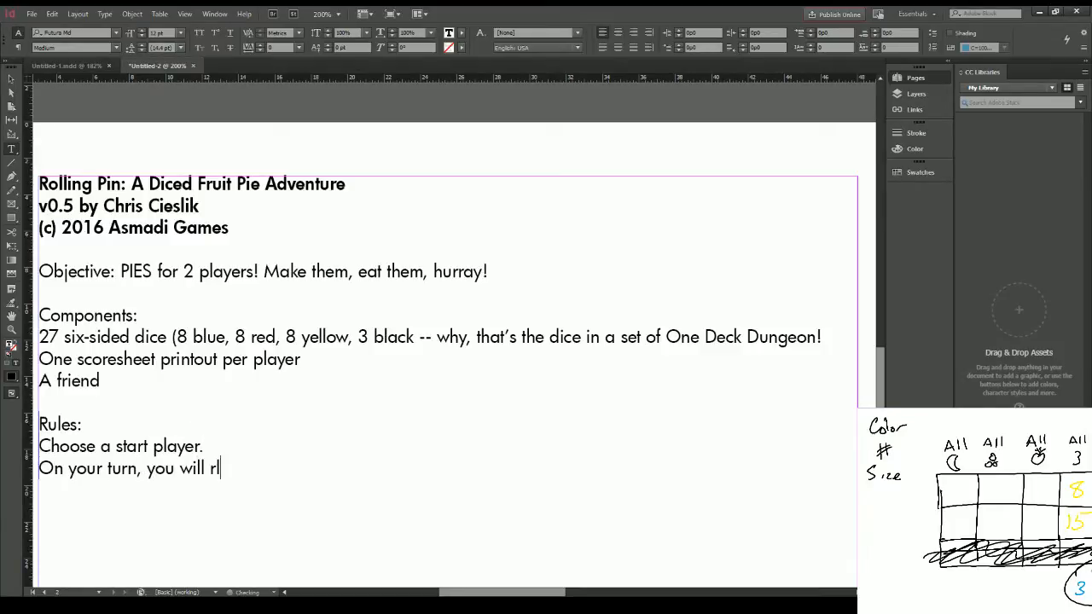
{"action": "type", "text": "oll 3 black dice"}
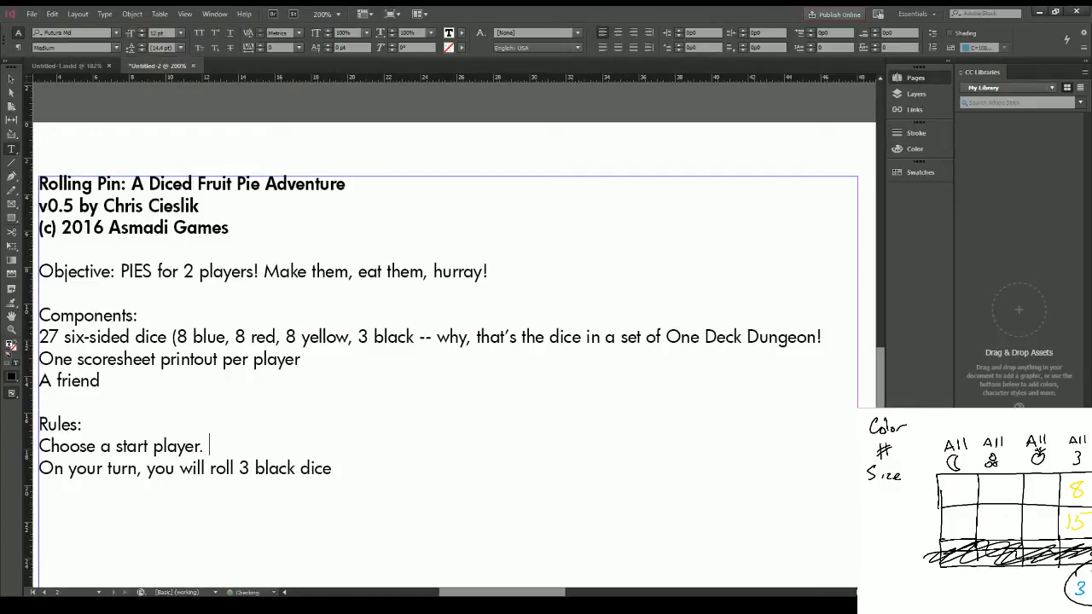
{"action": "type", "text": "Place the 24 col"}
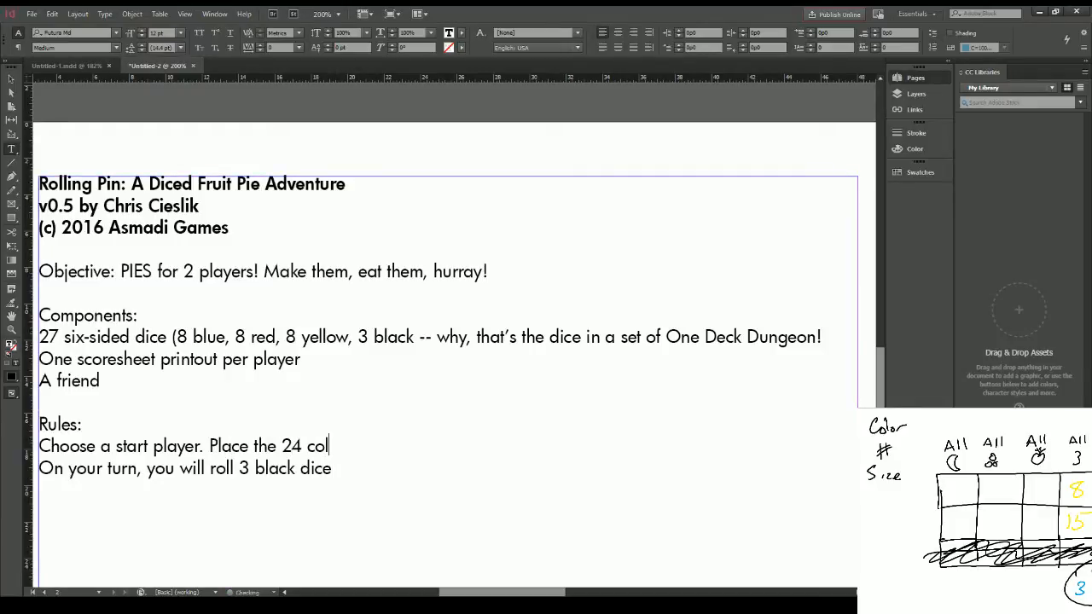
{"action": "type", "text": "ored dice into a "}
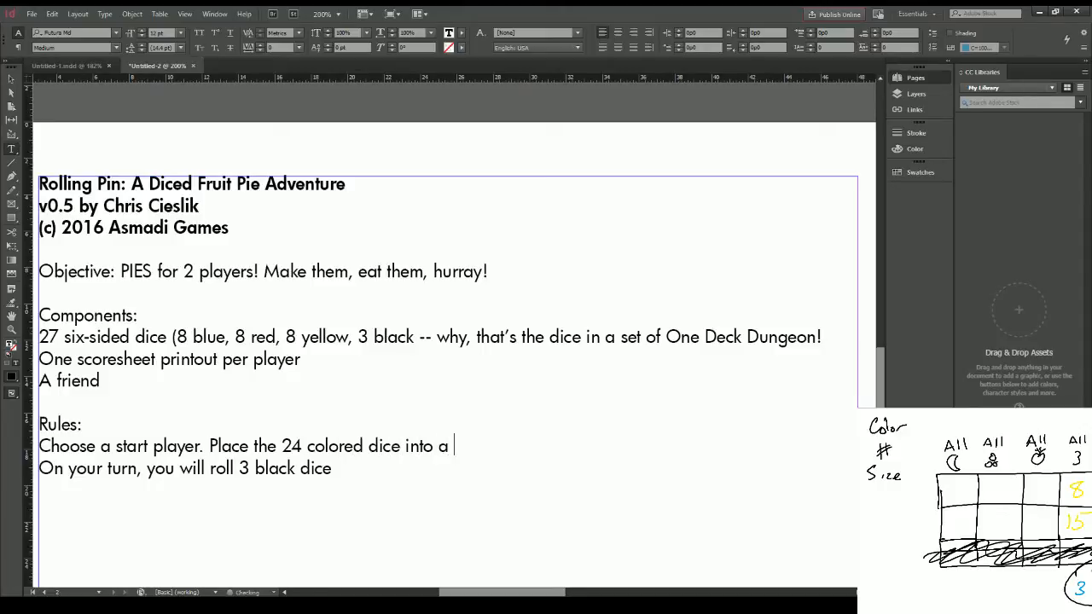
{"action": "type", "text": "pool"}
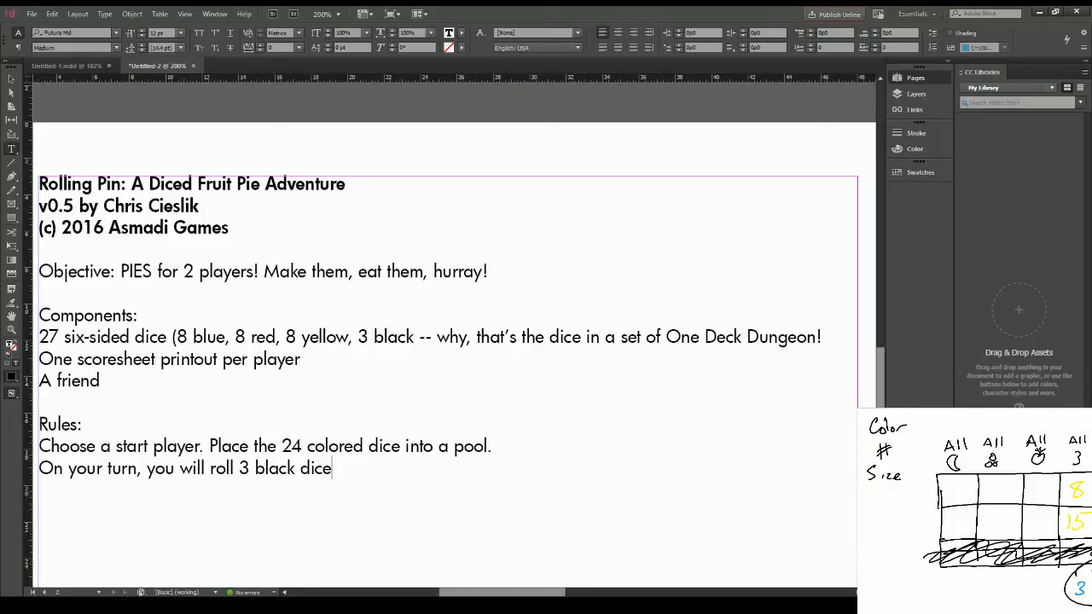
Step: Add the sentence "You will then choose three dice from the pool, and match their values to the three black dice." after the roll rule
{"action": "type", "text": ". You will then choose t"}
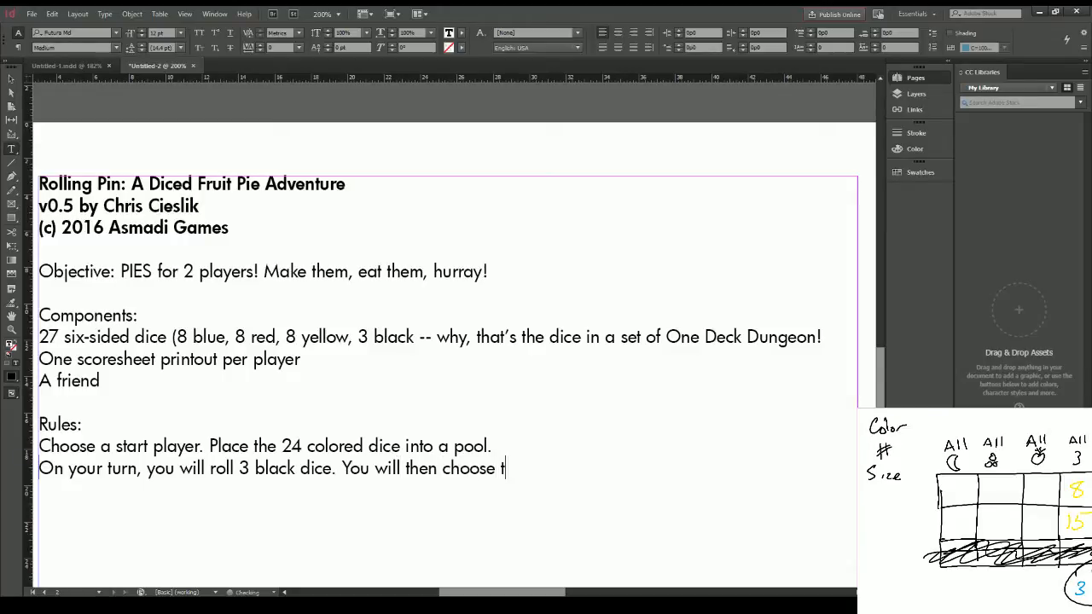
{"action": "type", "text": "hree dice fro"}
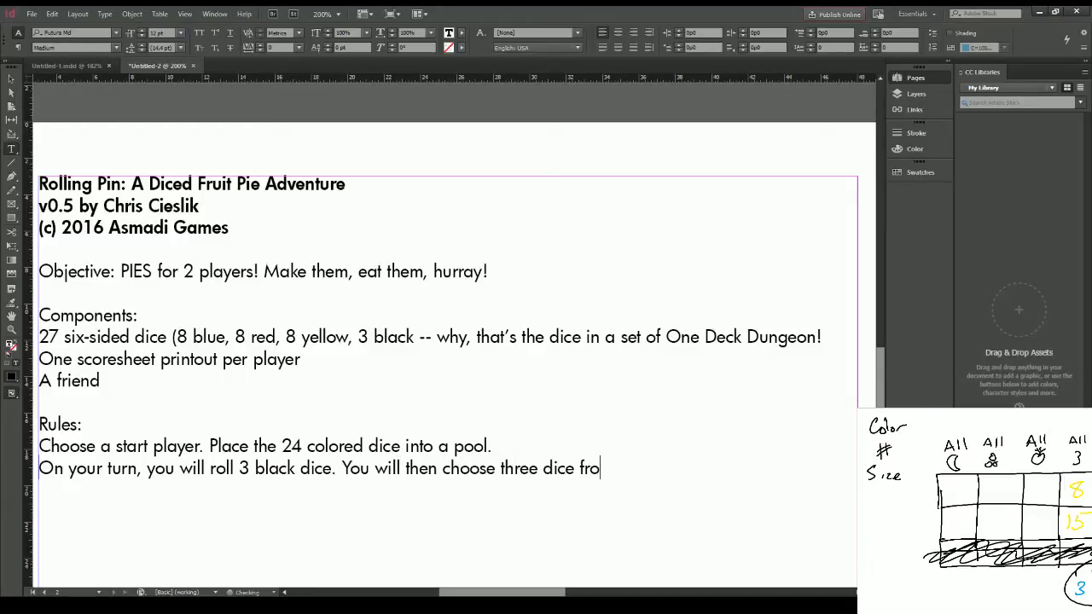
{"action": "type", "text": "m the pool of"}
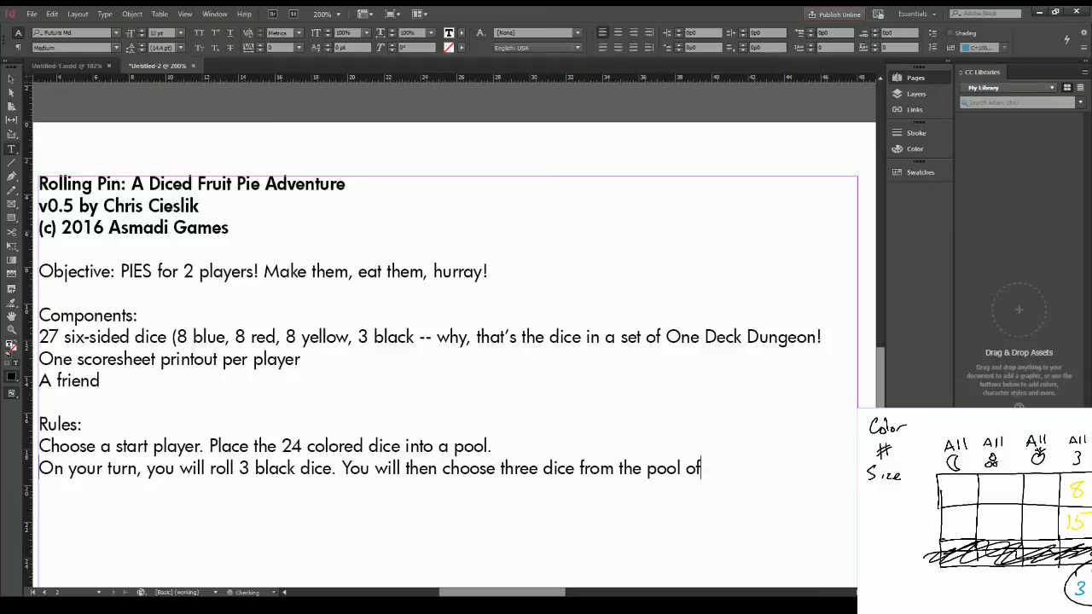
{"action": "key", "text": "BackSpace"}
{"action": "key", "text": "BackSpace"}
{"action": "key", "text": "BackSpace"}
{"action": "type", "text": ", and match "}
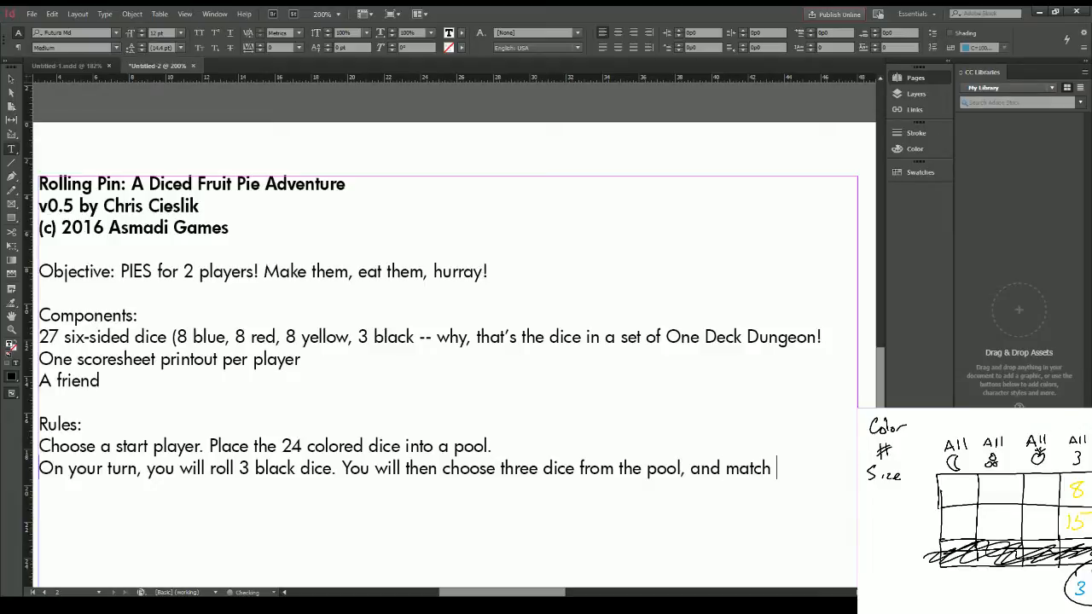
{"action": "type", "text": "their values to the t"}
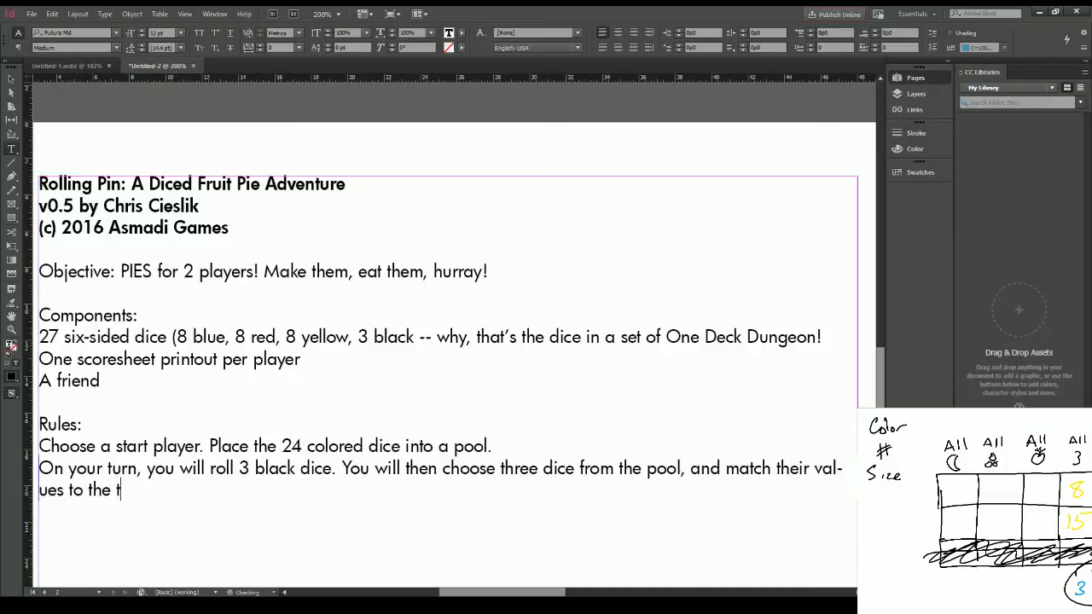
{"action": "type", "text": "hree black dice. F"}
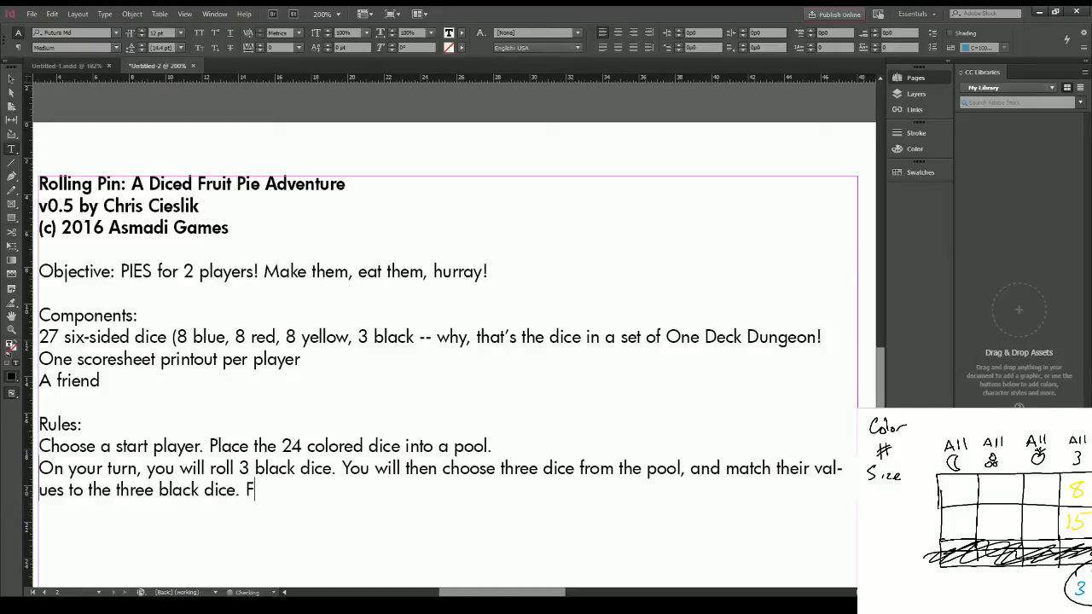
{"action": "type", "text": "Or e"}
{"action": "key", "text": "BackSpace"}
{"action": "key", "text": "BackSpace"}
{"action": "key", "text": "BackSpace"}
{"action": "key", "text": "BackSpace"}
{"action": "type", "text": "or example, you "}
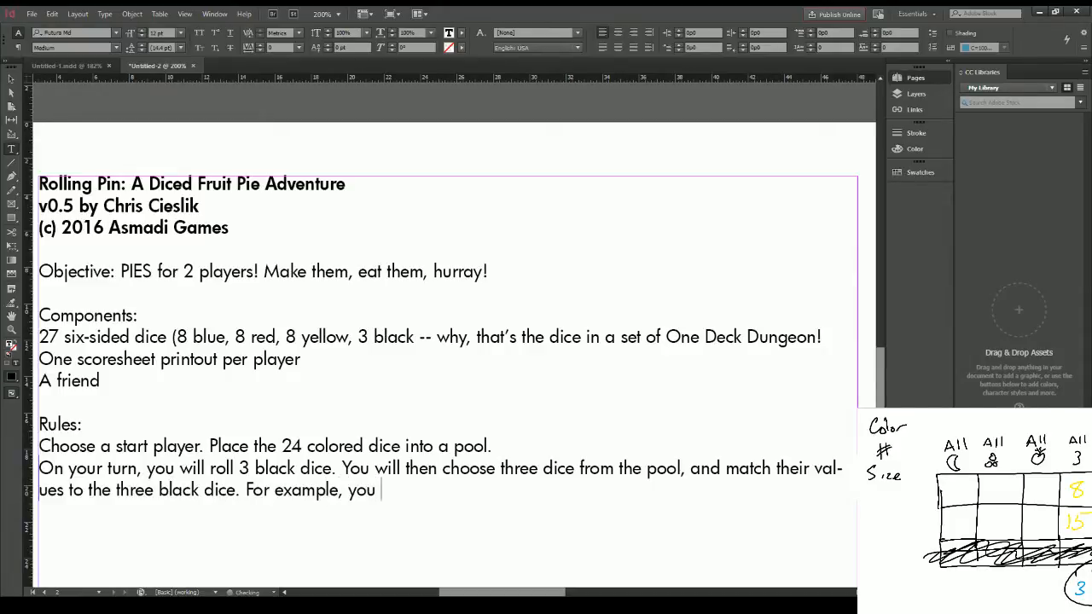
{"action": "type", "text": "roll"}
{"action": "key", "text": "BackSpace"}
{"action": "key", "text": "BackSpace"}
{"action": "key", "text": "BackSpace"}
{"action": "key", "text": "BackSpace"}
{"action": "key", "text": "BackSpace"}
{"action": "key", "text": "BackSpace"}
{"action": "key", "text": "BackSpace"}
{"action": "key", "text": "BackSpace"}
{"action": "key", "text": "BackSpace"}
{"action": "key", "text": "BackSpace"}
{"action": "key", "text": "BackSpace"}
{"action": "key", "text": "BackSpace"}
{"action": "key", "text": "BackSpace"}
{"action": "key", "text": "BackSpace"}
{"action": "key", "text": "BackSpace"}
{"action": "key", "text": "BackSpace"}
{"action": "key", "text": "BackSpace"}
{"action": "key", "text": "BackSpace"}
{"action": "key", "text": "BackSpace"}
{"action": "key", "text": "BackSpace"}
Step: Add the example opening "Ex: You roll 2-4-4 on the three black dice" after the value-matching rule
{"action": "type", "text": "Ex"}
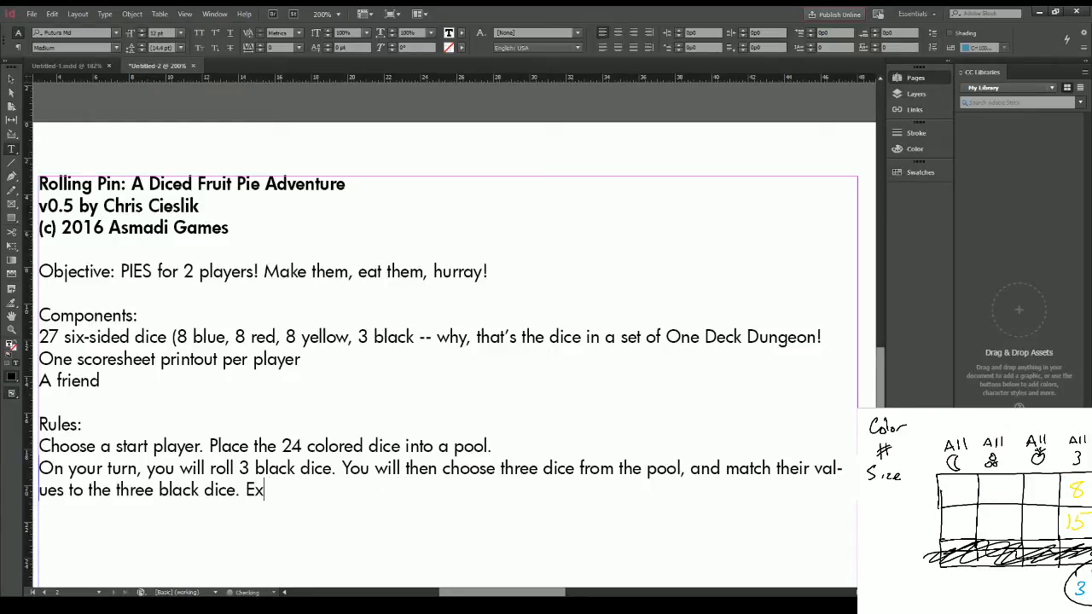
{"action": "type", "text": ": You roll 2-4-4 on the"}
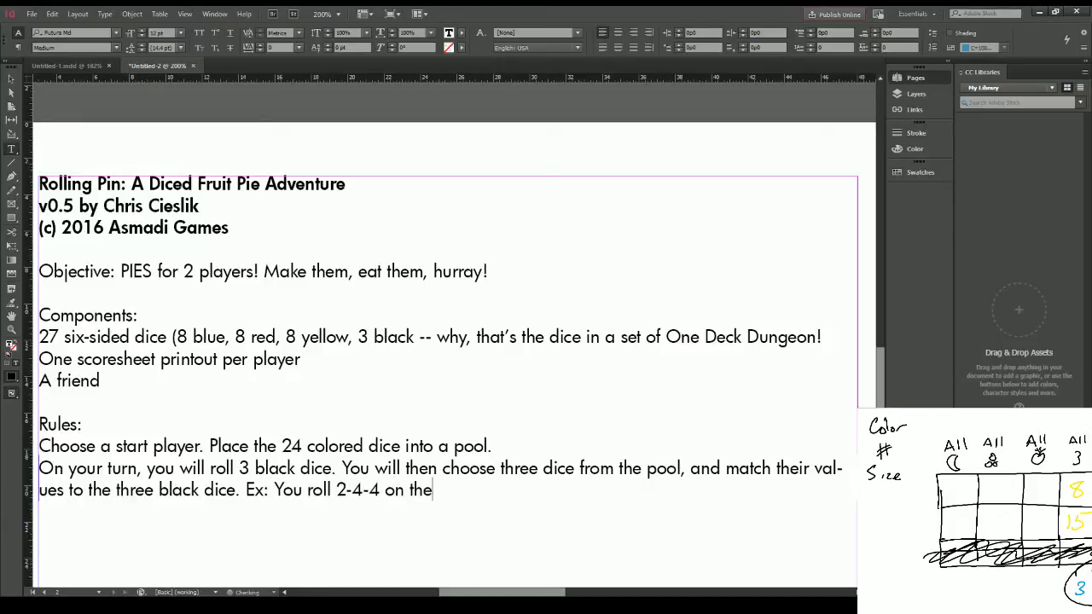
{"action": "type", "text": " three black dice. You takw"}
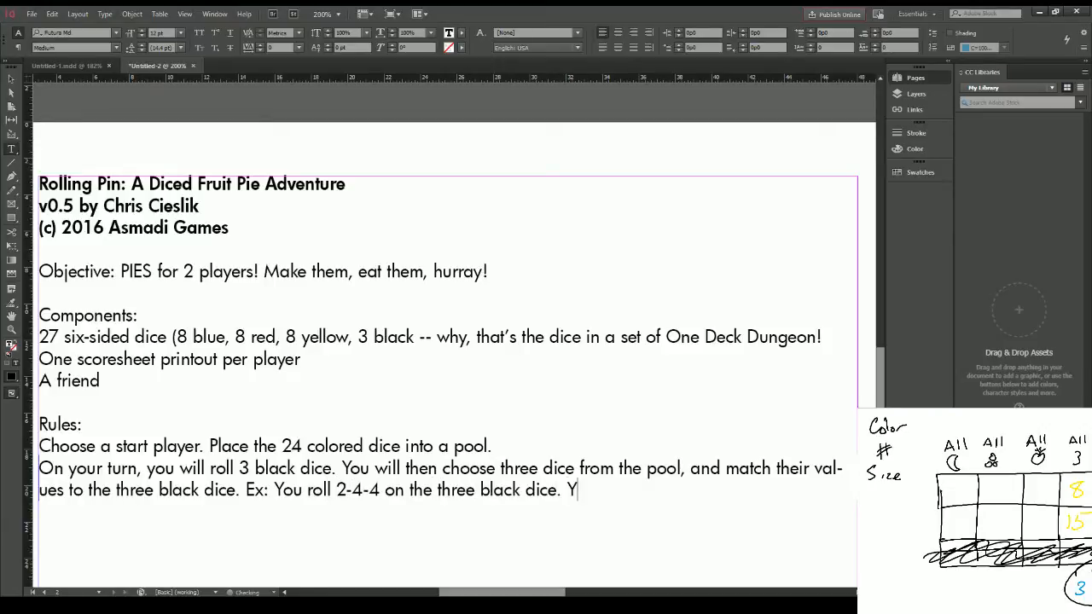
Step: Continue the example with "You take two red and one yellow die from the pool, and decide to make red 2, red 4, yellow 4."
{"action": "key", "text": "BackSpace"}
{"action": "key", "text": "BackSpace"}
{"action": "type", "text": "ke two red and one yell"}
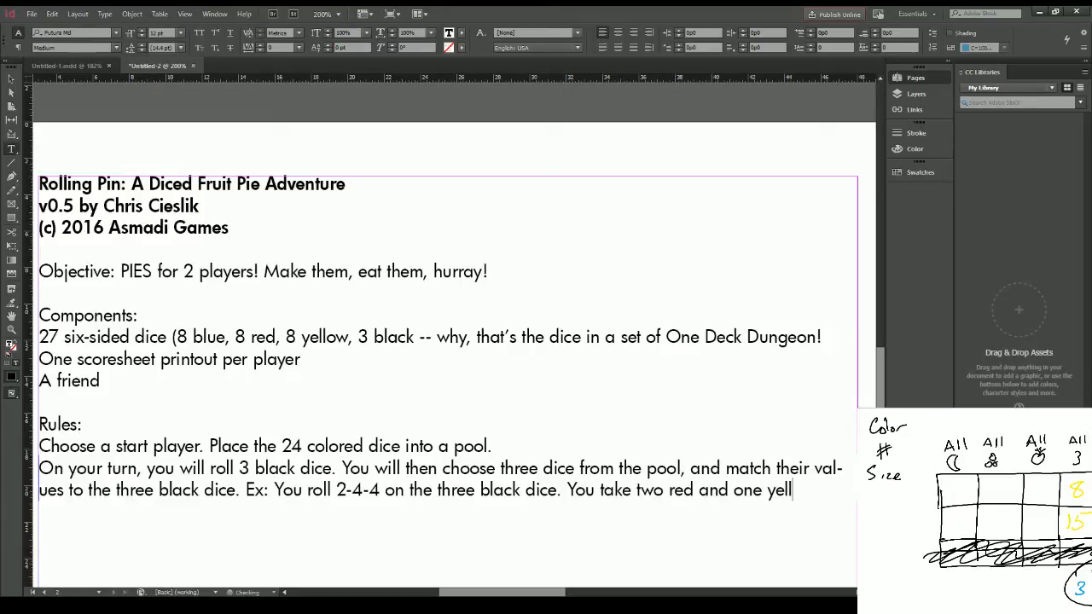
{"action": "type", "text": "ow die from the poo"}
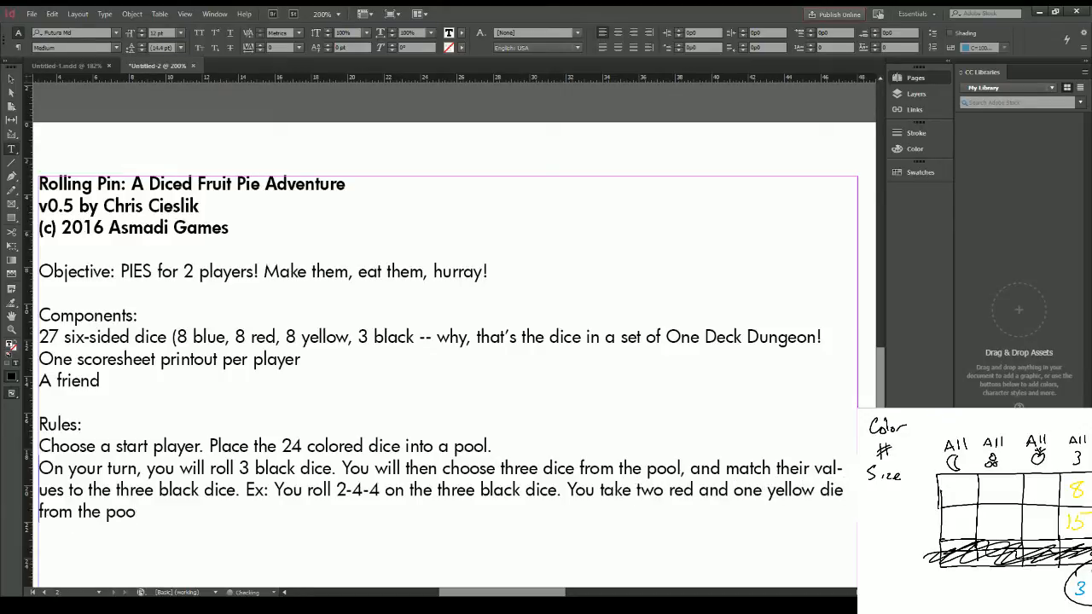
{"action": "type", "text": "l, and decid e"}
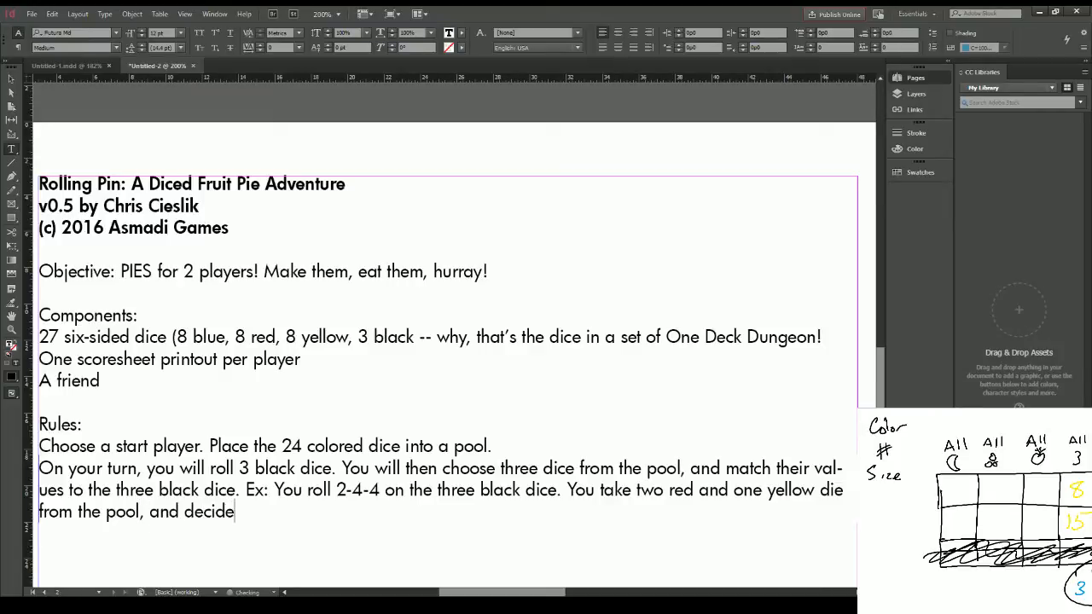
{"action": "type", "text": " to make red 2, red 4, "}
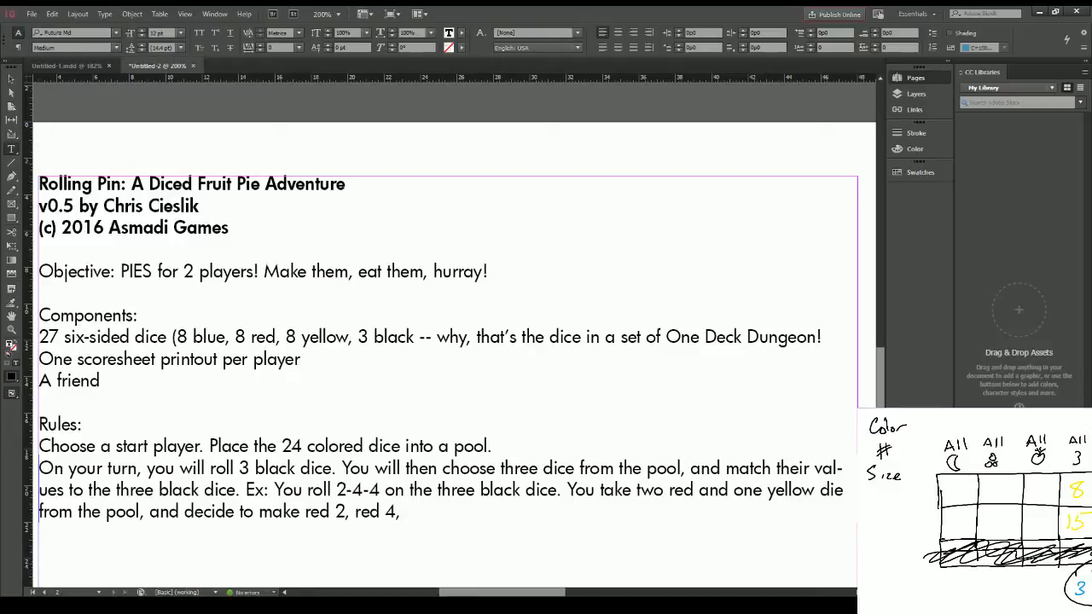
{"action": "type", "text": "yellow 4."}
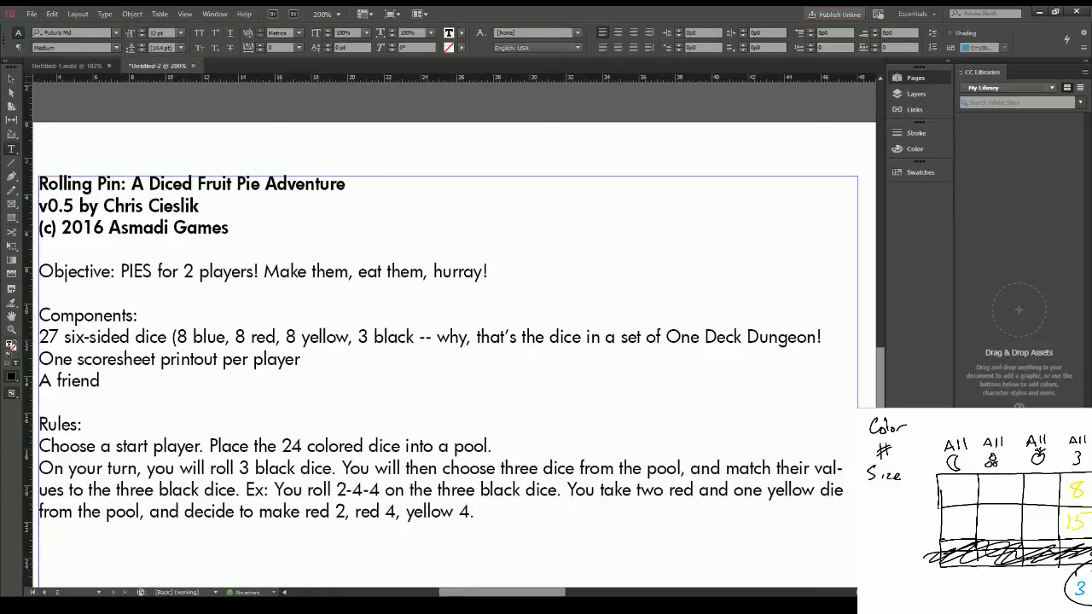
{"action": "key", "text": "Up"}
{"action": "key", "text": "Up"}
{"action": "key", "text": "Up"}
{"action": "key", "text": "Right"}
{"action": "key", "text": "Right"}
{"action": "key", "text": "Right"}
{"action": "key", "text": "Right"}
{"action": "key", "text": "Return"}
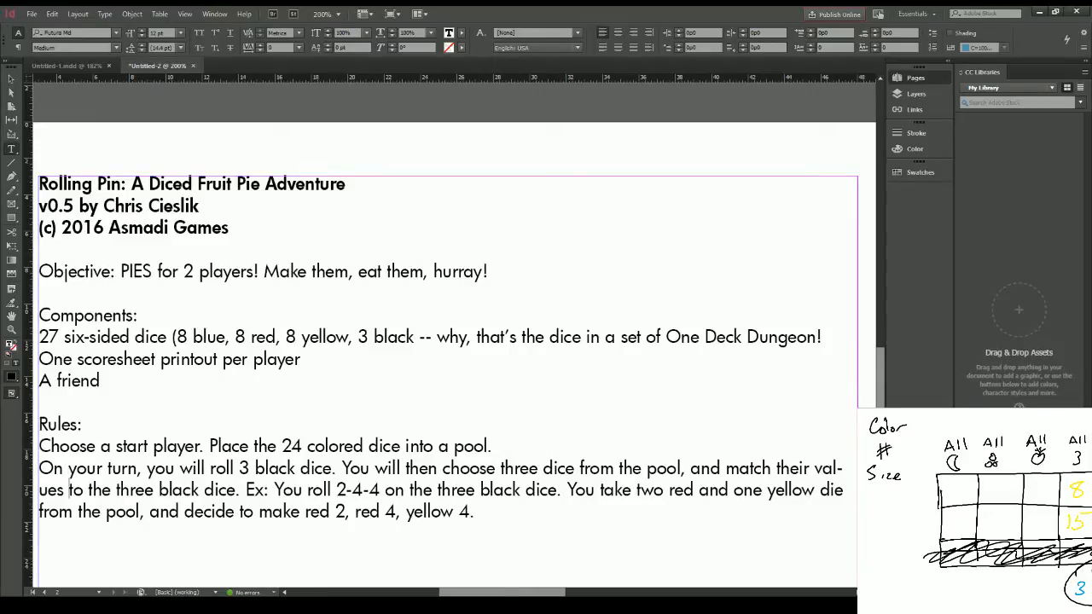
Step: Start a new paragraph below the example: "Your opponent now chooses one of the three dice, and places it on an available pie slot on their sheet."
{"action": "key", "text": "Down"}
{"action": "key", "text": "Return"}
{"action": "key", "text": "Return"}
{"action": "type", "text": "Your opponent now"}
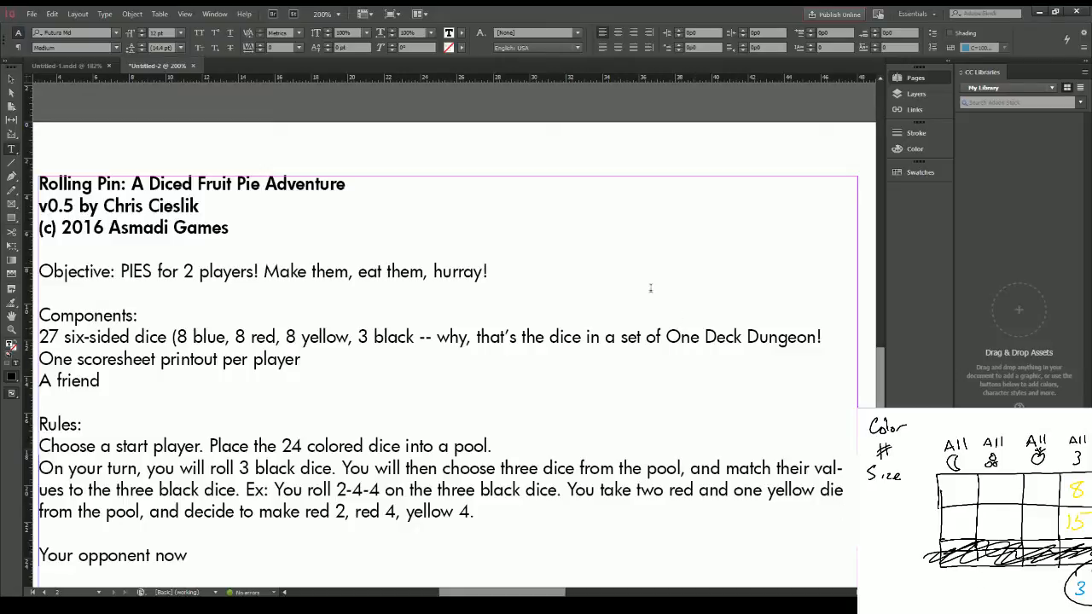
{"action": "scroll", "coordinate": [380, 320], "scroll_direction": "down", "scroll_amount": 3}
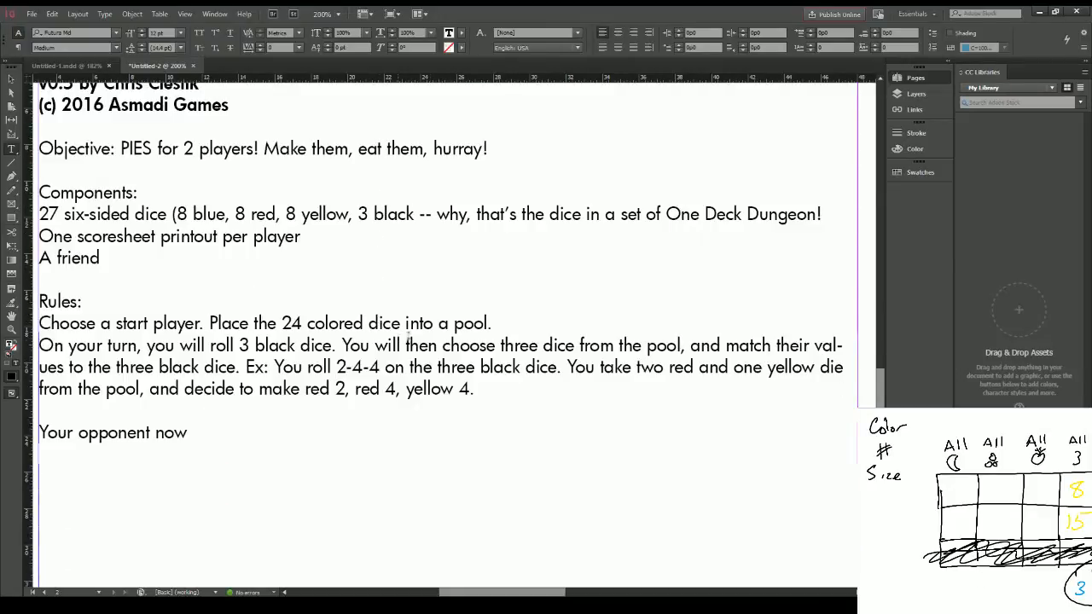
{"action": "type", "text": "chooses on"}
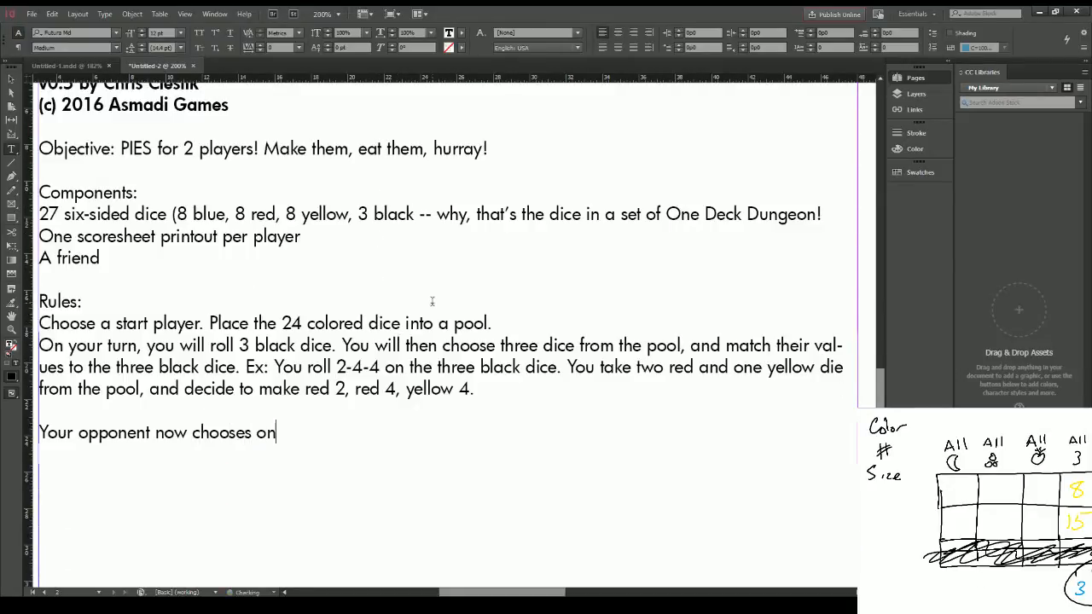
{"action": "type", "text": "e of the three di"}
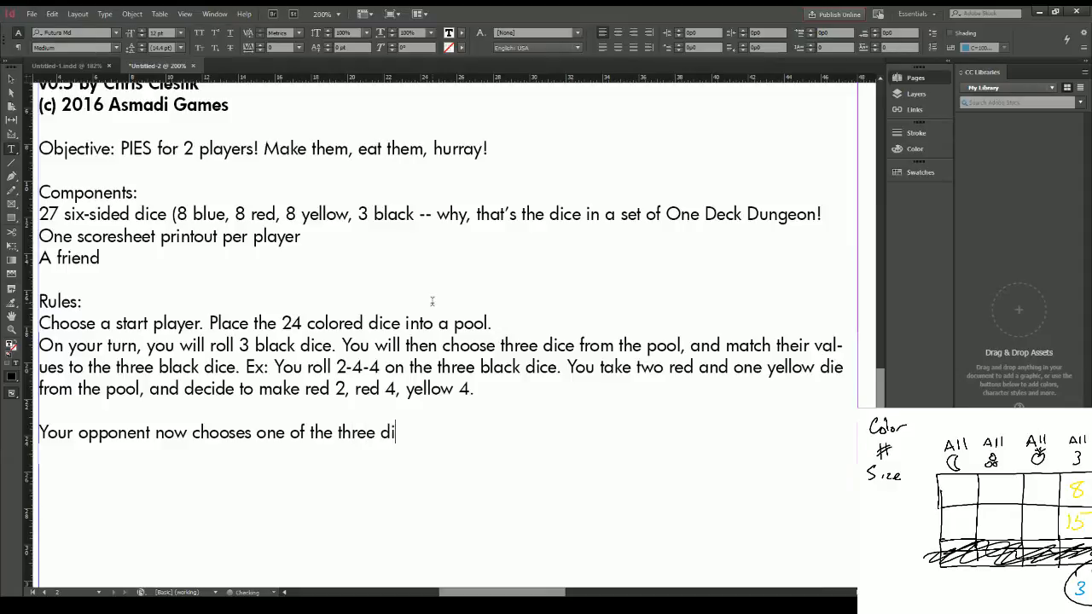
{"action": "type", "text": "ce, and places it on an avai"}
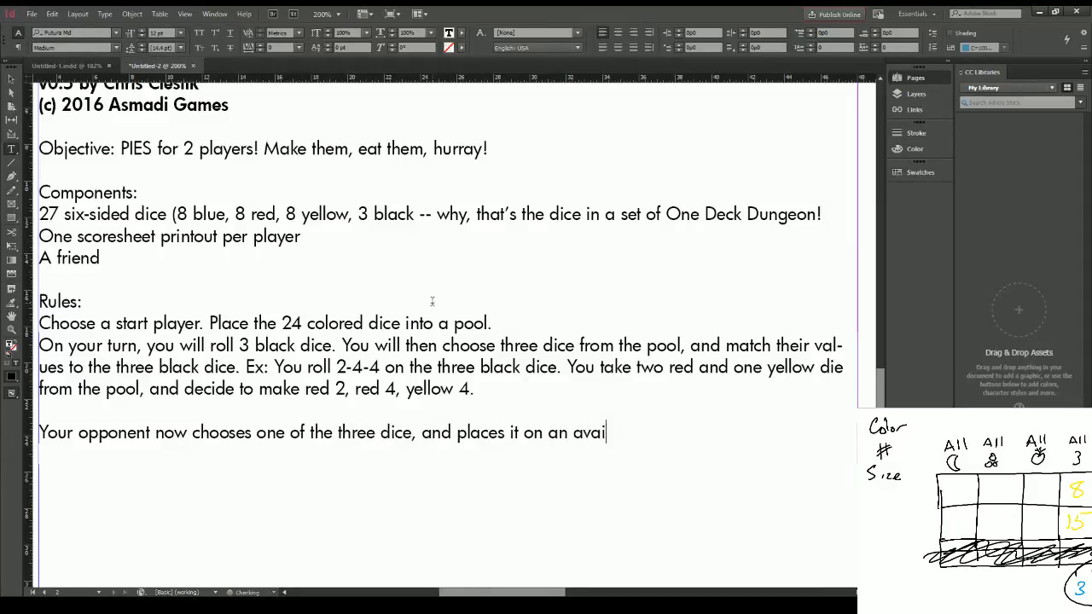
{"action": "type", "text": "lable pie slot on their sheet."}
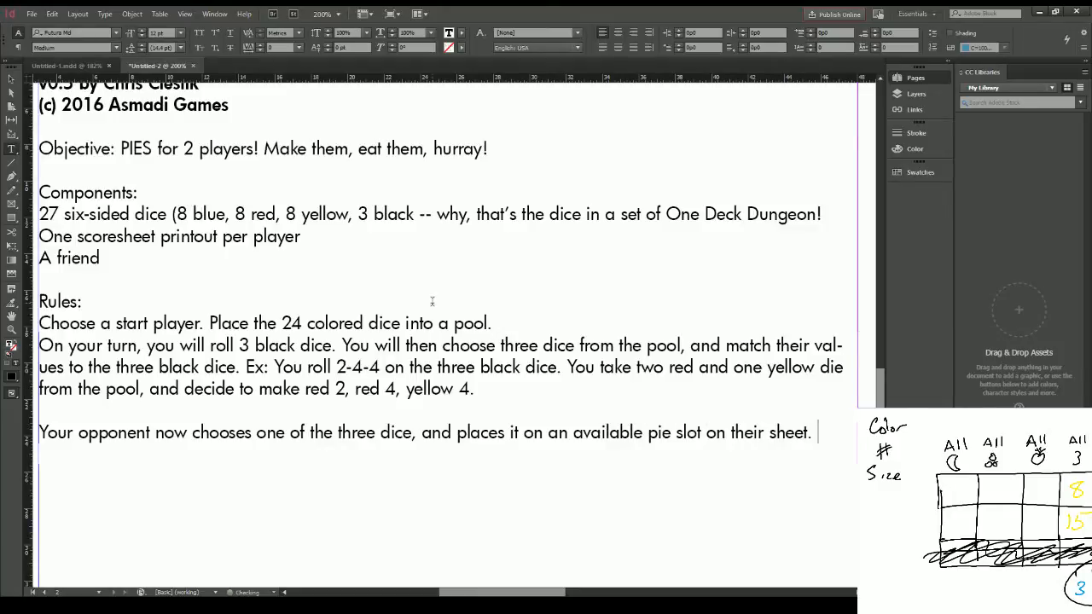
{"action": "type", "text": " You take the remain"}
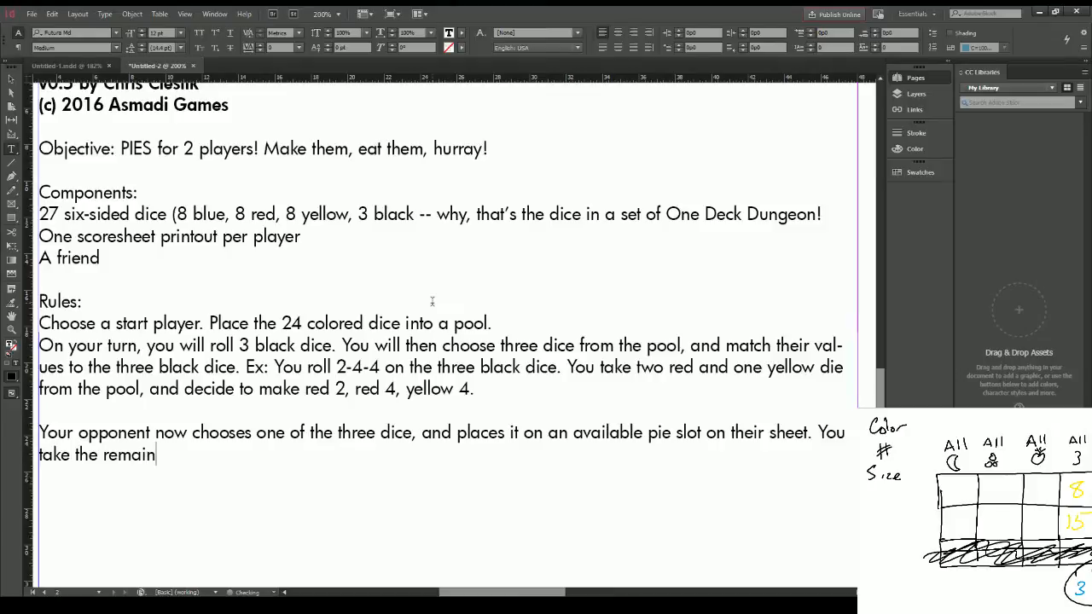
{"action": "type", "text": "ing two dice, and"}
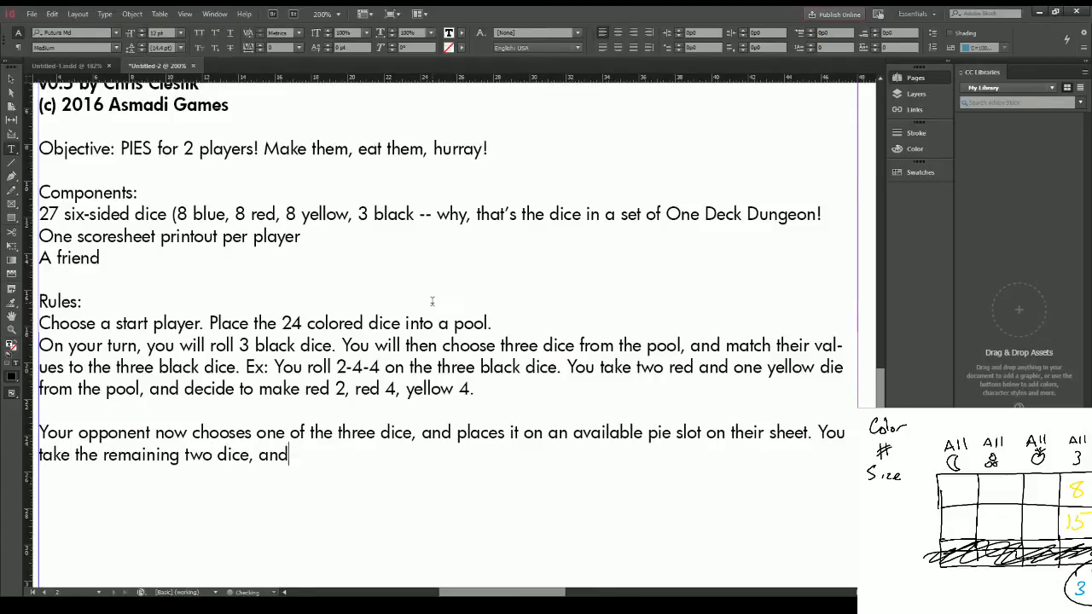
{"action": "type", "text": " place them on th"}
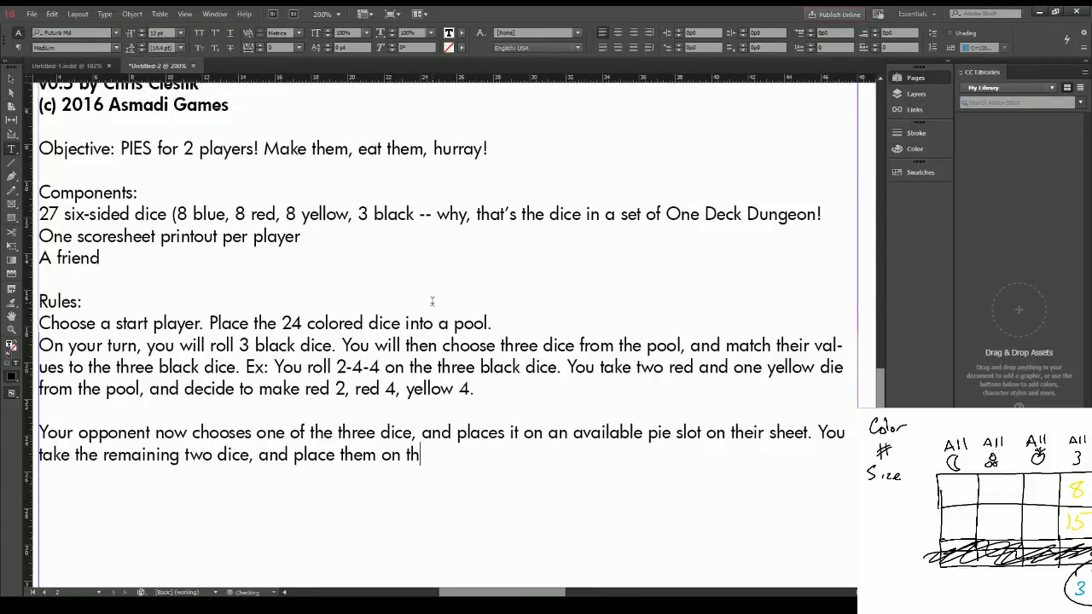
Step: Continue the opponent paragraph with "You take the remaining two dice, and place them on two available pie slots on your sheet"
{"action": "key", "text": "BackSpace"}
{"action": "type", "text": "wo available "}
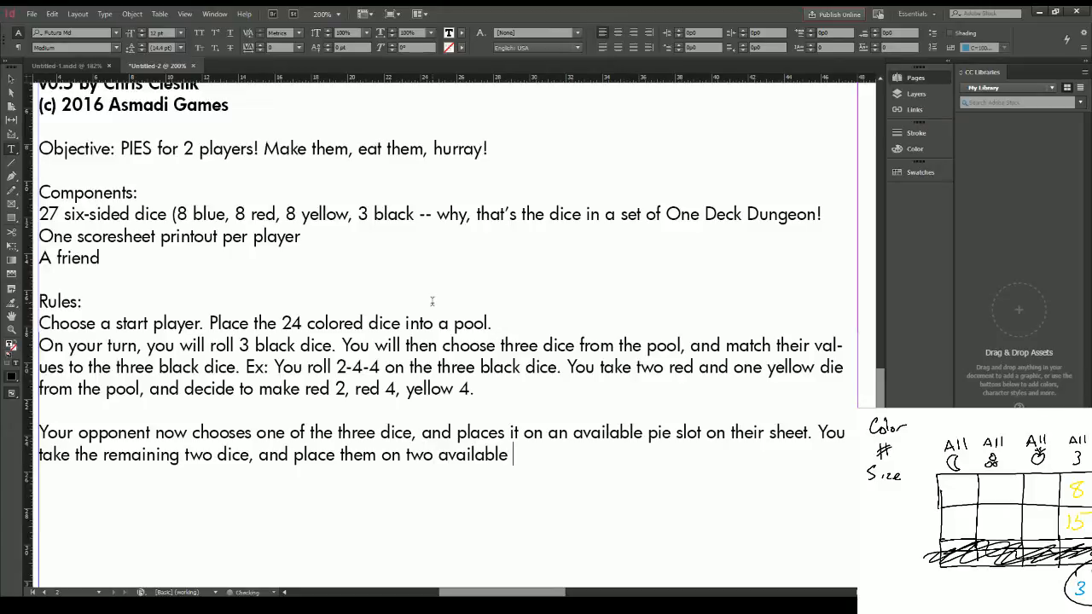
{"action": "type", "text": "pie slots on your s"}
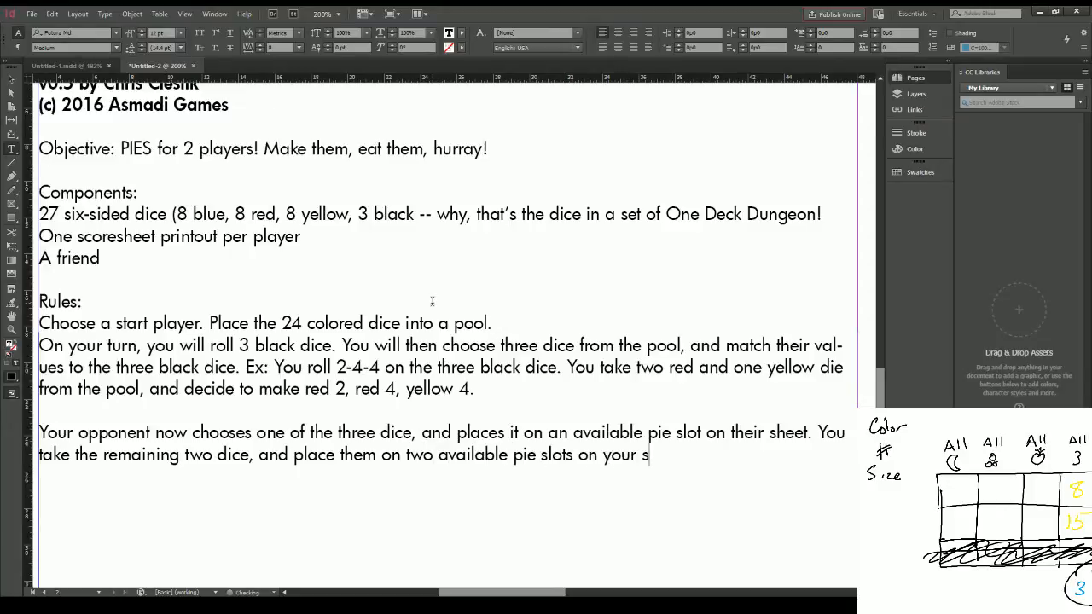
{"action": "type", "text": "heet"}
Step: Insert "die" before "slot" and "slots" in the opponent paragraph's two sentences and end the paragraph with a period
{"action": "key", "text": "Up"}
{"action": "type", "text": "die"}
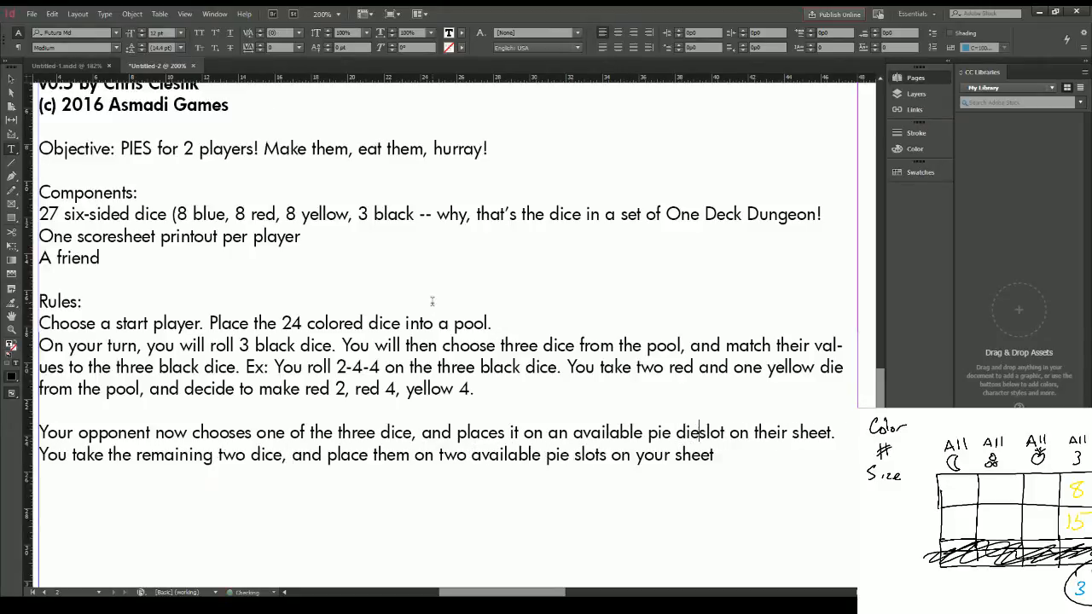
{"action": "key", "text": "Down"}
{"action": "key", "text": "ctrl+Left"}
{"action": "key", "text": "ctrl+Left"}
{"action": "key", "text": "ctrl+Left"}
{"action": "key", "text": "ctrl+Left"}
{"action": "key", "text": "ctrl+Left"}
{"action": "key", "text": "ctrl+Right"}
{"action": "type", "text": "d"}
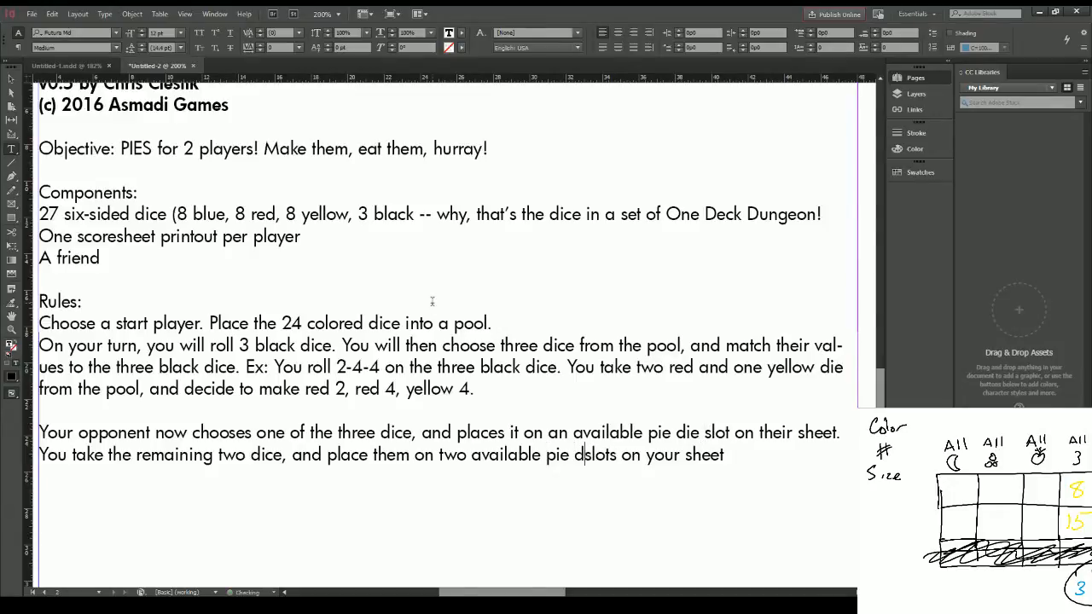
{"action": "type", "text": "ie"}
{"action": "key", "text": "End"}
{"action": "type", "text": "."}
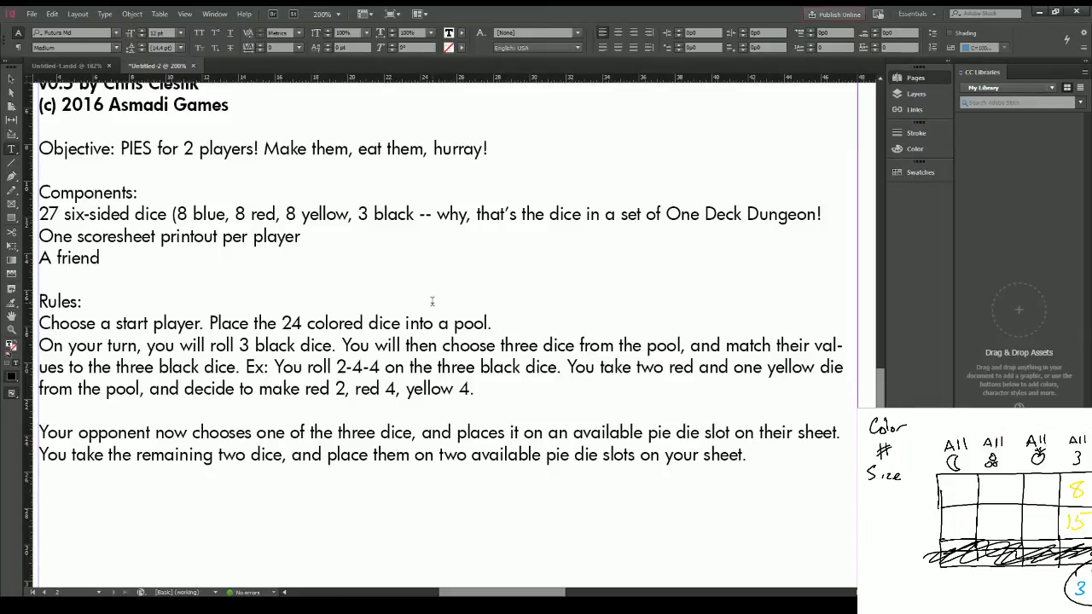
Step: Start a new paragraph below the opponent paragraph: "Take turns, alternating as the die-roller"
{"action": "key", "text": "Return"}
{"action": "key", "text": "Return"}
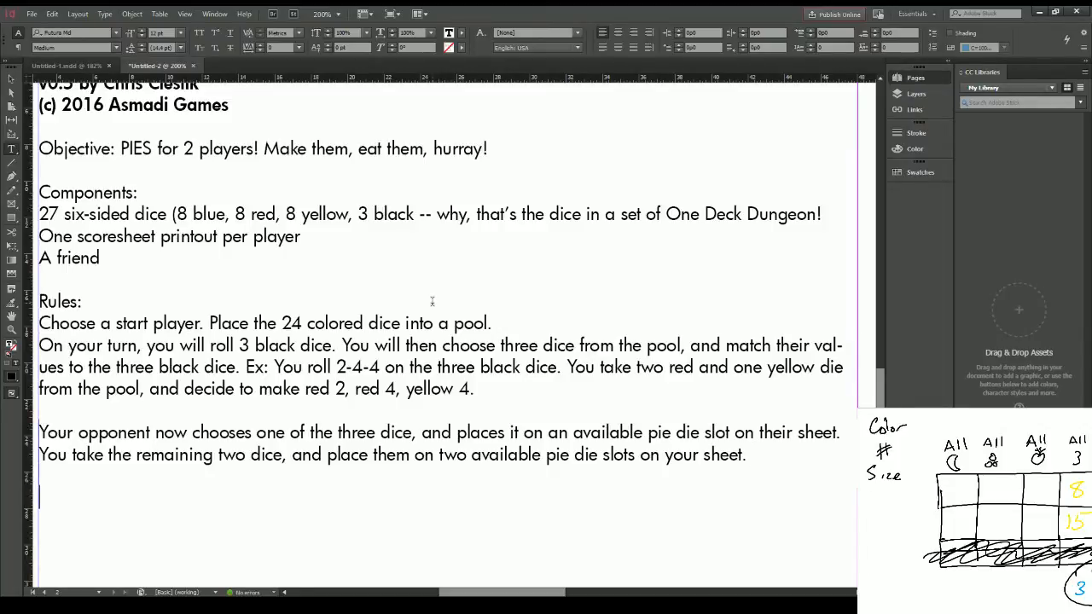
{"action": "type", "text": "Take turns"}
{"action": "key", "text": "BackSpace"}
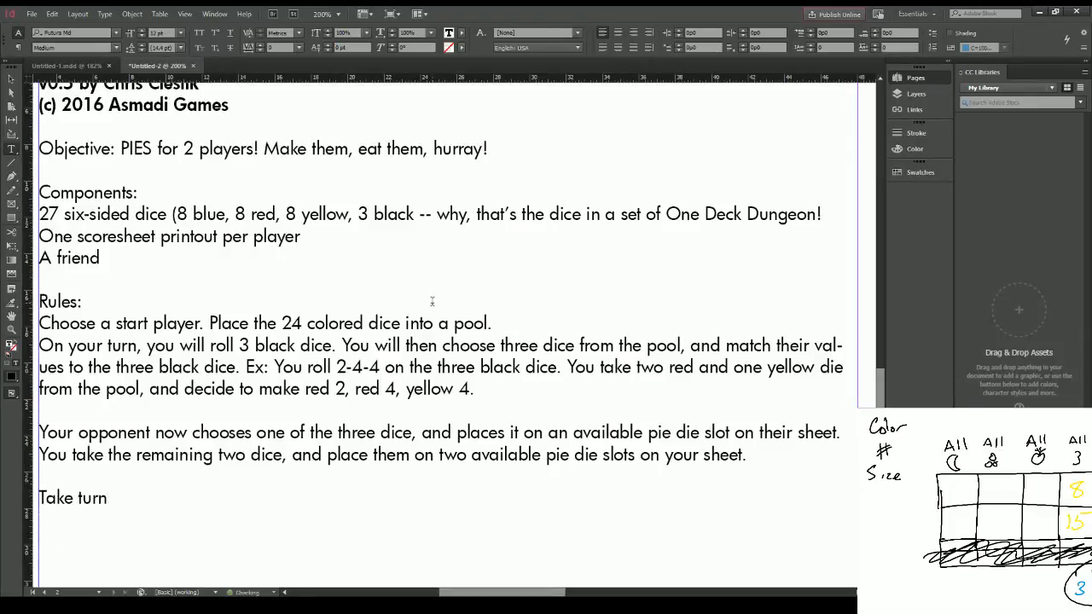
{"action": "type", "text": "s, alternating "}
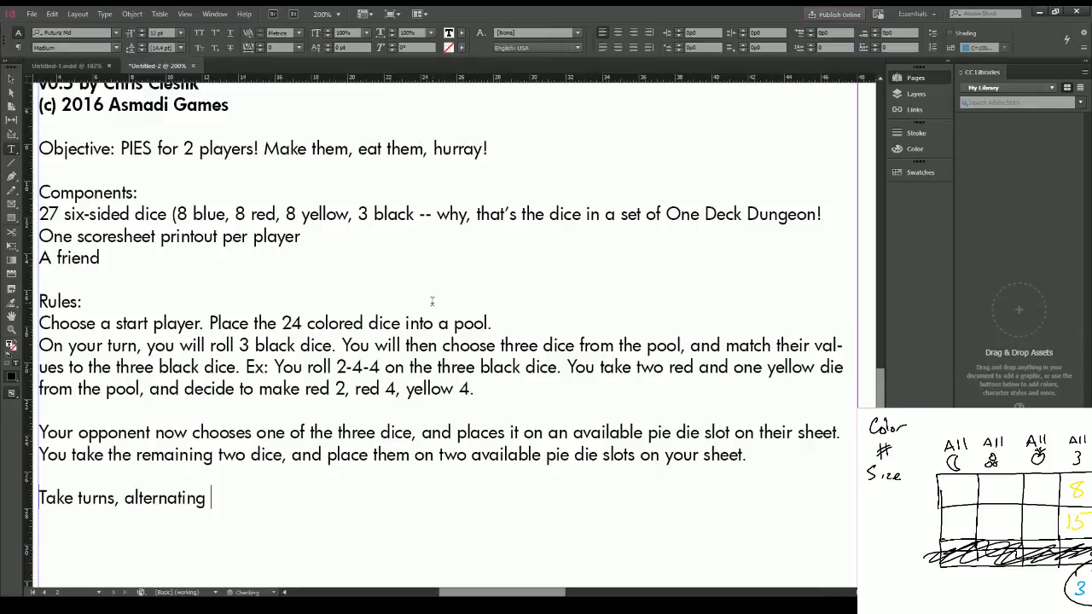
{"action": "type", "text": "as the die-roller"}
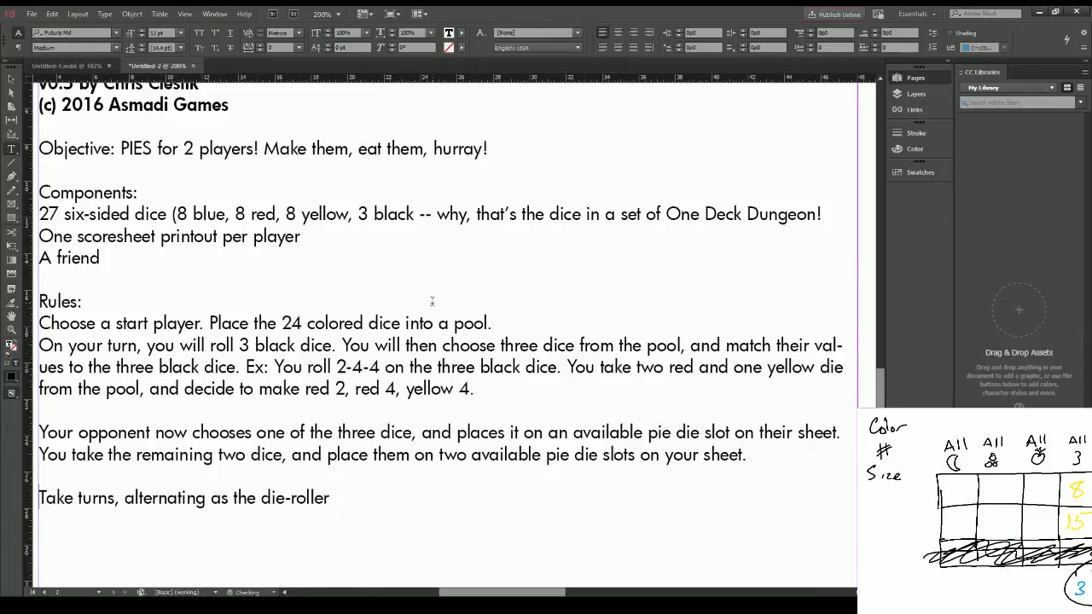
{"action": "type", "text": ", until all pie die slots on b"}
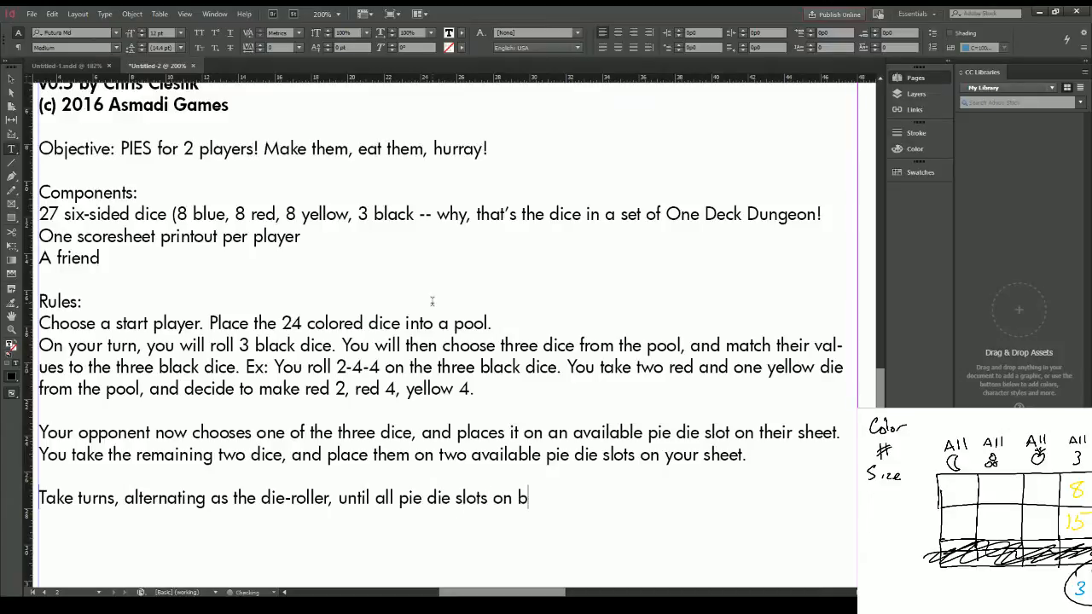
{"action": "type", "text": "oth players sheets "}
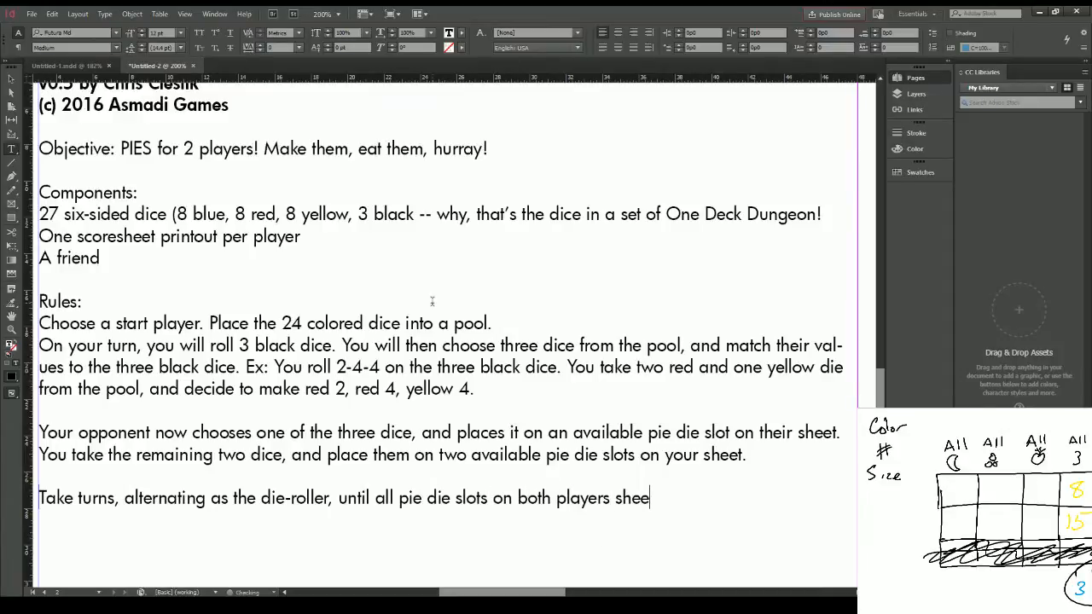
{"action": "type", "text": "are filled ("}
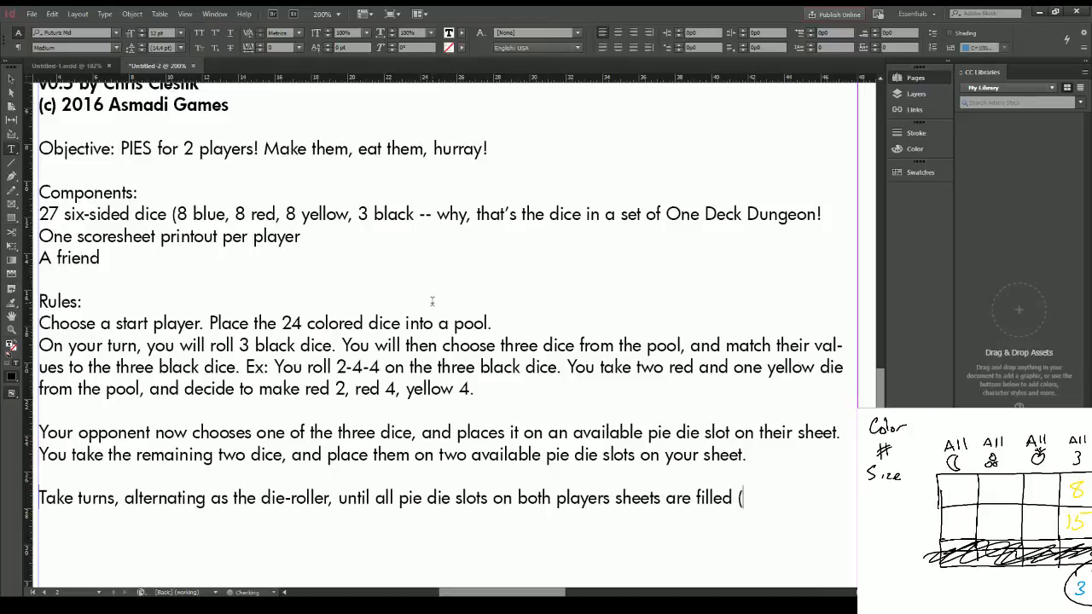
{"action": "type", "text": "8 turns)"}
Step: Insert "This will take" before "8 turns" inside the parentheses and end the sentence with a period
{"action": "key", "text": "Left"}
{"action": "key", "text": "Left"}
{"action": "key", "text": "Left"}
{"action": "key", "text": "Left"}
{"action": "key", "text": "Left"}
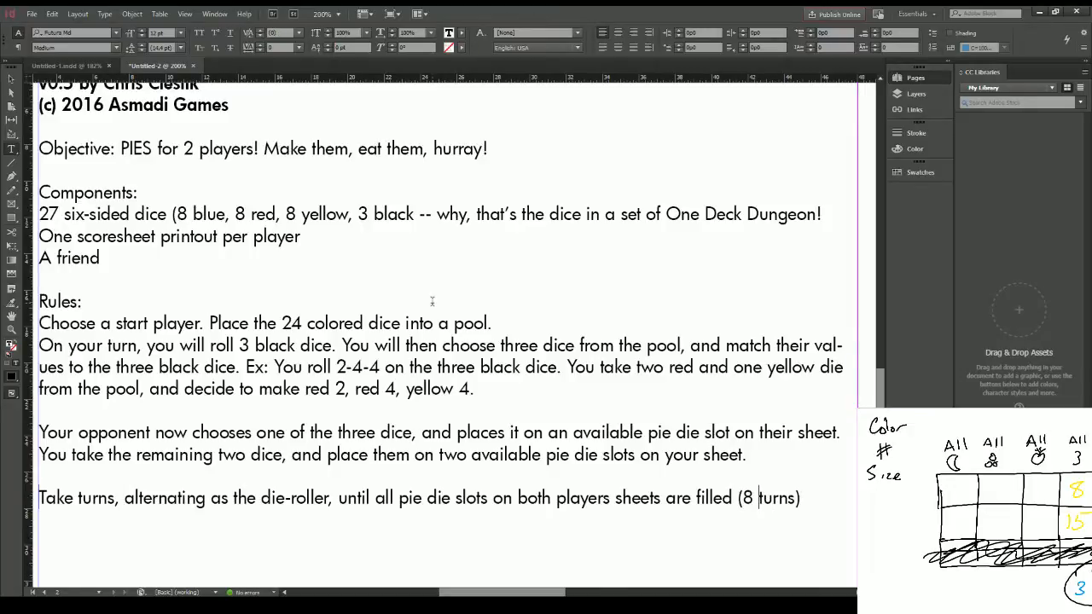
{"action": "type", "text": "This will take 8"}
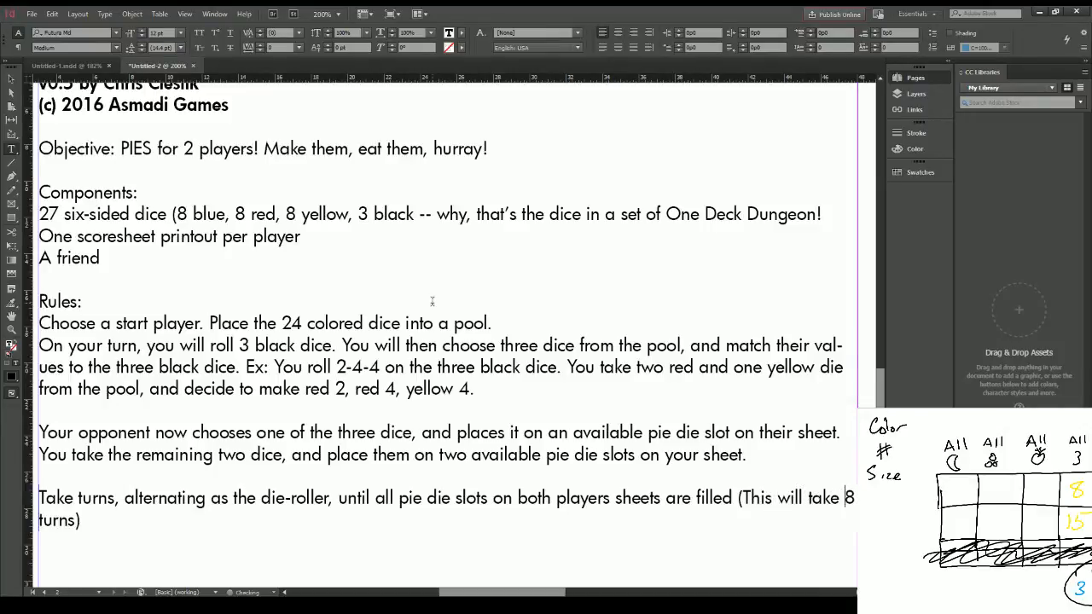
Step: Add a new paragraph below the turns rule: "Now, it is time to score pies!"
{"action": "key", "text": "Return"}
{"action": "key", "text": "Return"}
{"action": "type", "text": "Now, it is time to "}
{"action": "type", "text": "scor"}
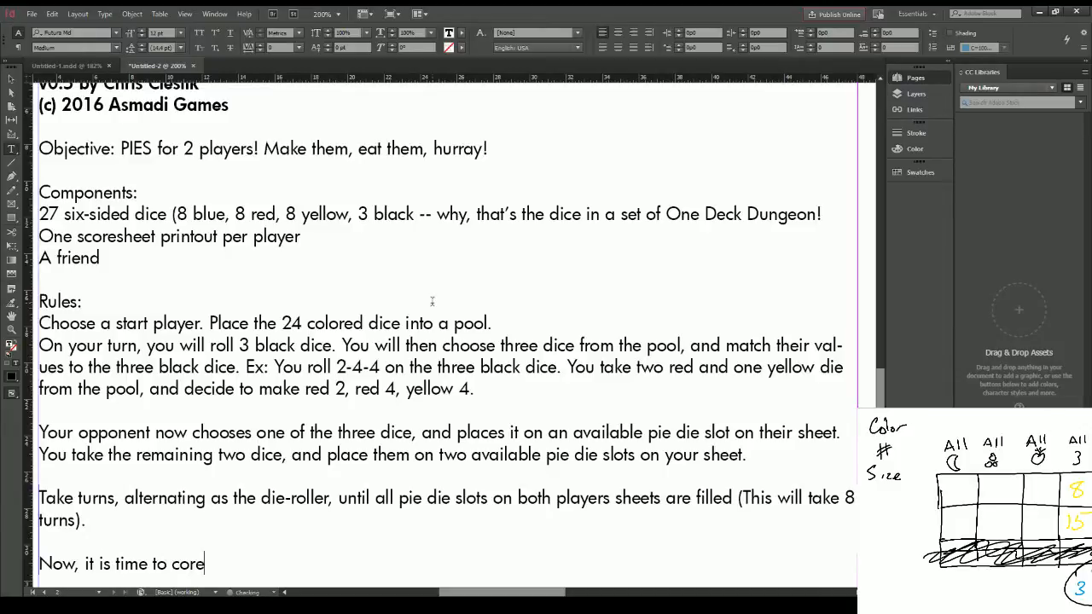
{"action": "key", "text": "BackSpace"}
{"action": "key", "text": "BackSpace"}
{"action": "key", "text": "BackSpace"}
{"action": "type", "text": "core pies!"}
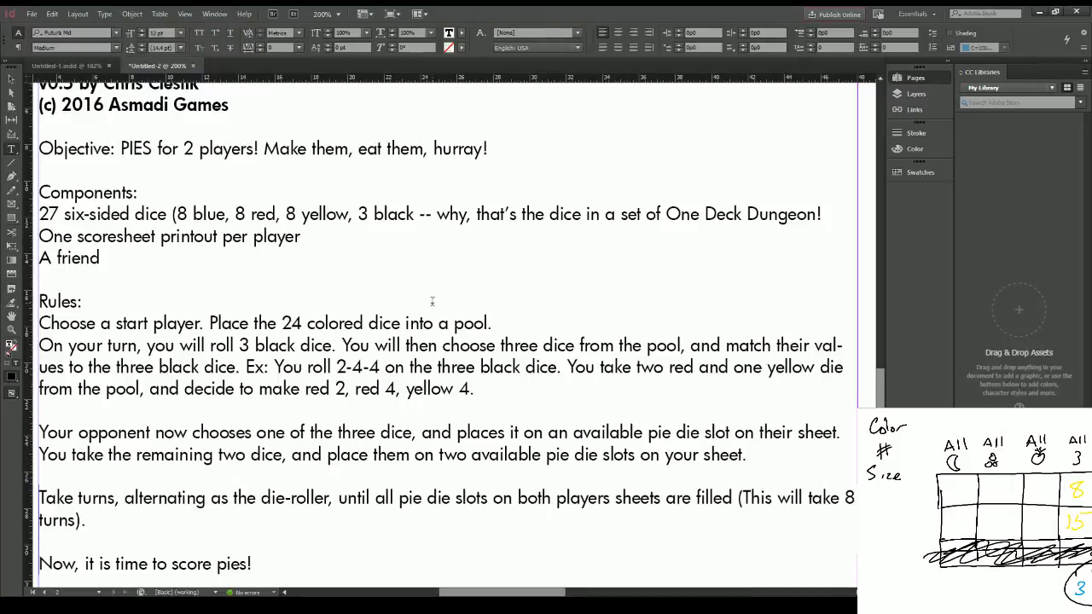
Step: Start another paragraph below the scoring line with "For each of your three completed pies, you can"
{"action": "key", "text": "Return"}
{"action": "key", "text": "Return"}
{"action": "type", "text": "Fo e"}
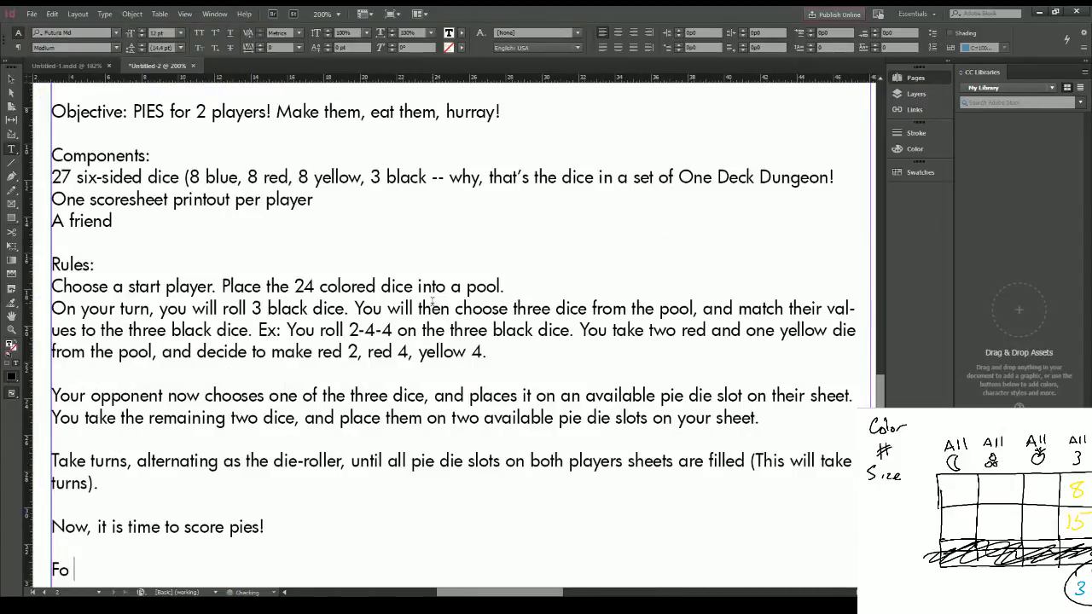
{"action": "key", "text": "BackSpace"}
{"action": "type", "text": "r ac"}
{"action": "key", "text": "BackSpace"}
{"action": "key", "text": "BackSpace"}
{"action": "type", "text": "each of you"}
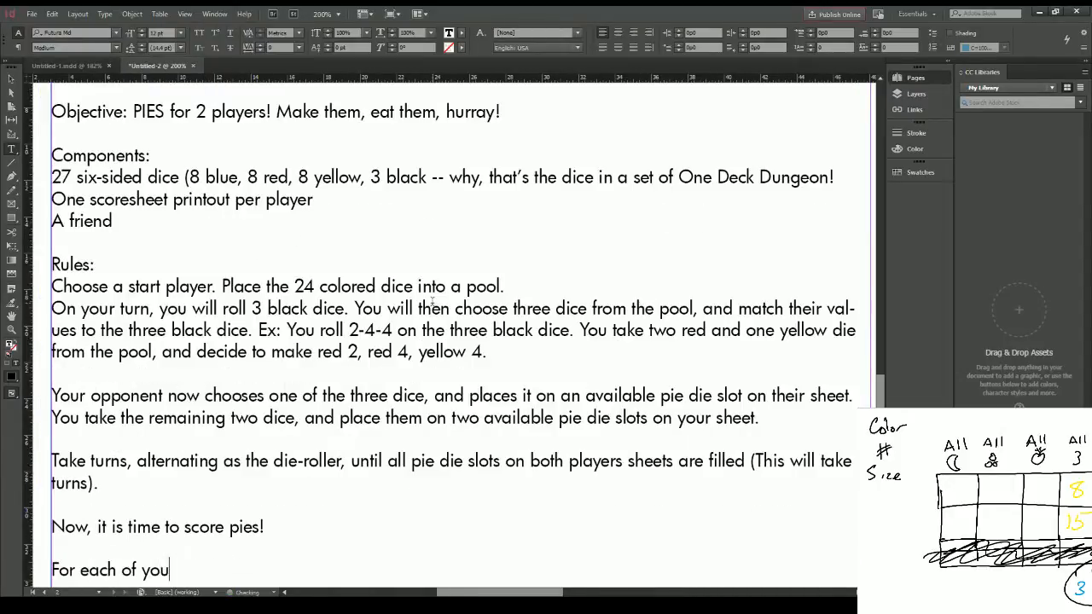
{"action": "type", "text": "r three completed pie"}
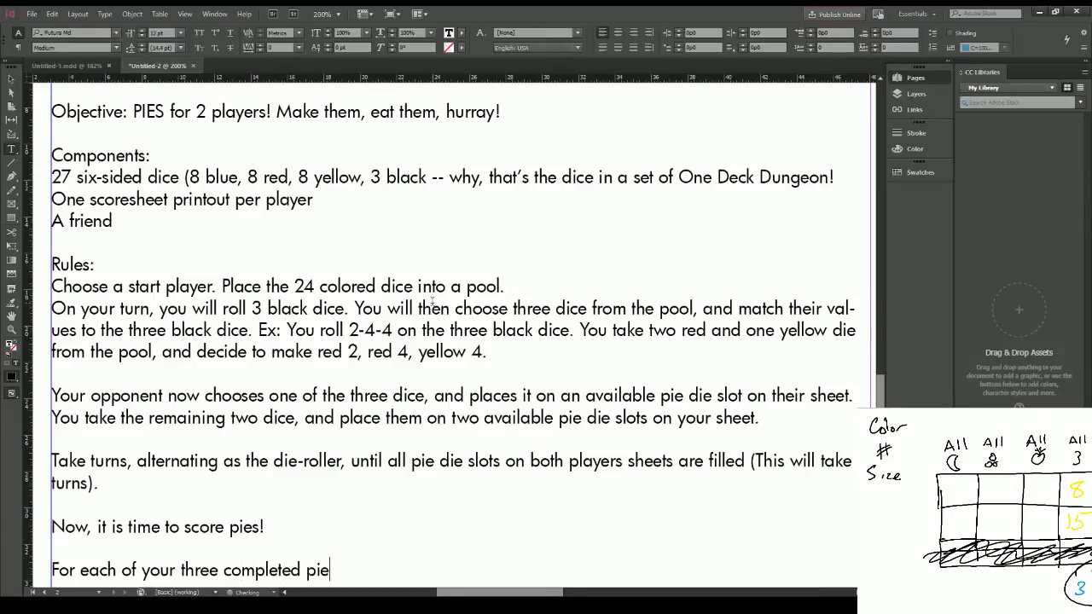
{"action": "type", "text": "s, you can"}
{"action": "scroll", "coordinate": [438, 307], "scroll_direction": "down", "scroll_amount": 4}
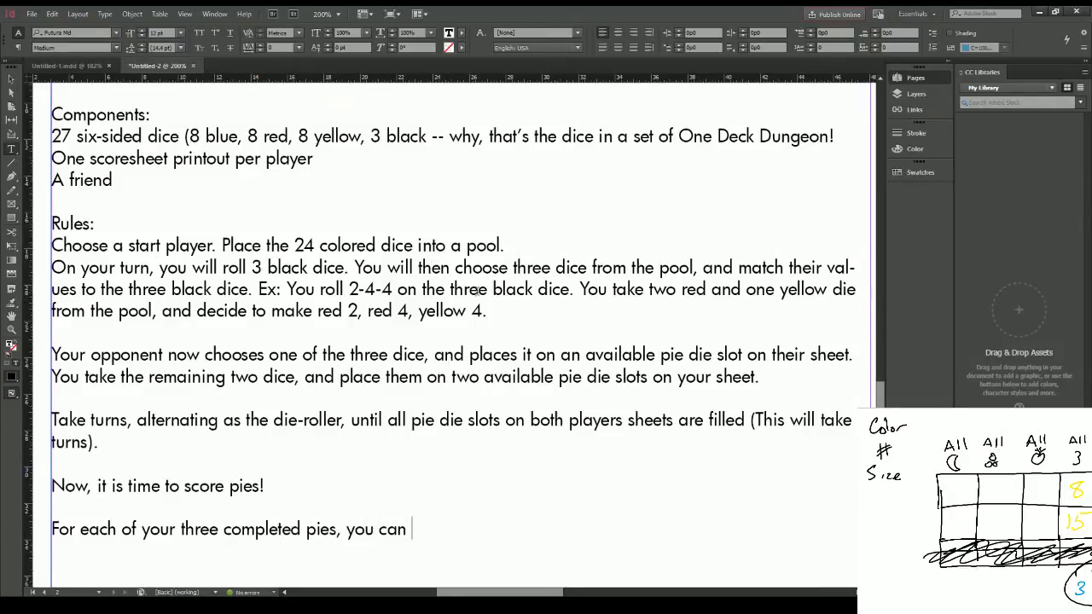
Step: Complete the completed-pies sentence with "write a score value in one of the ten available slots."
{"action": "type", "text": "write a "}
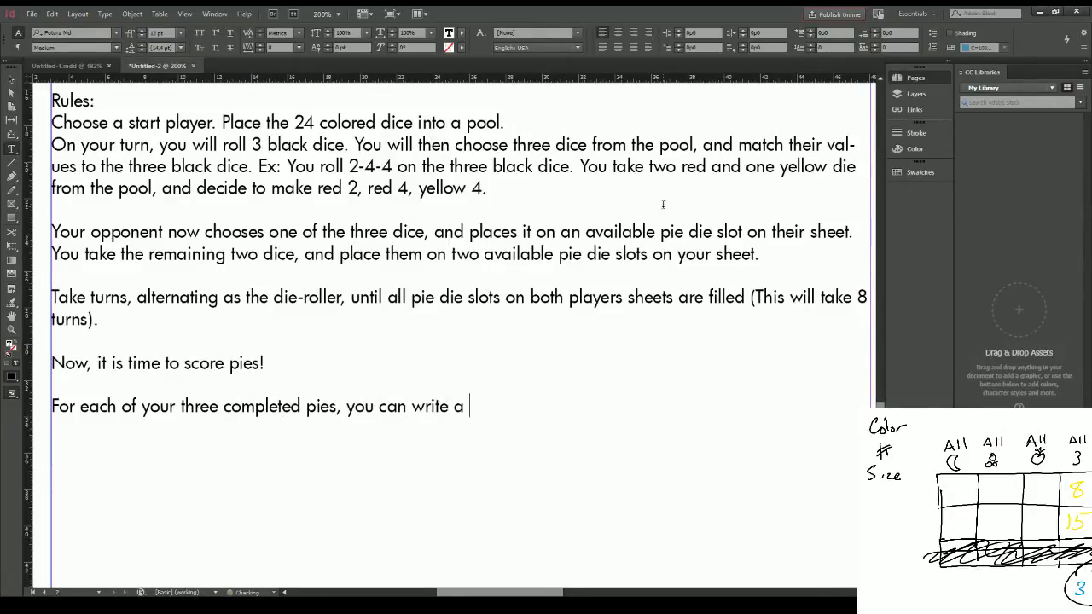
{"action": "type", "text": "score value in one "}
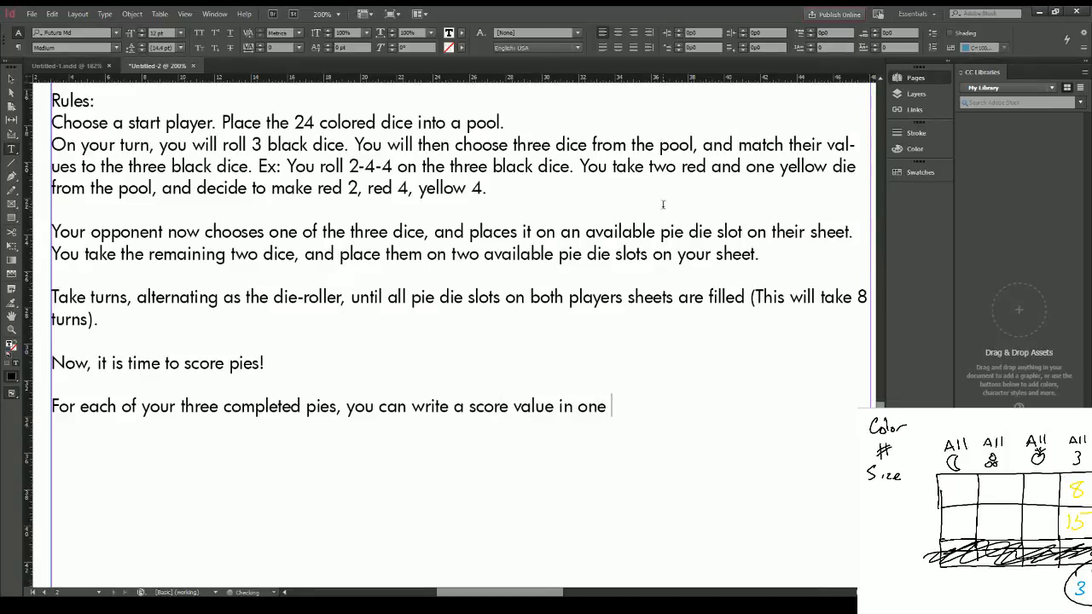
{"action": "type", "text": "of the ten avail"}
{"action": "key", "text": "BackSpace"}
{"action": "type", "text": "i"}
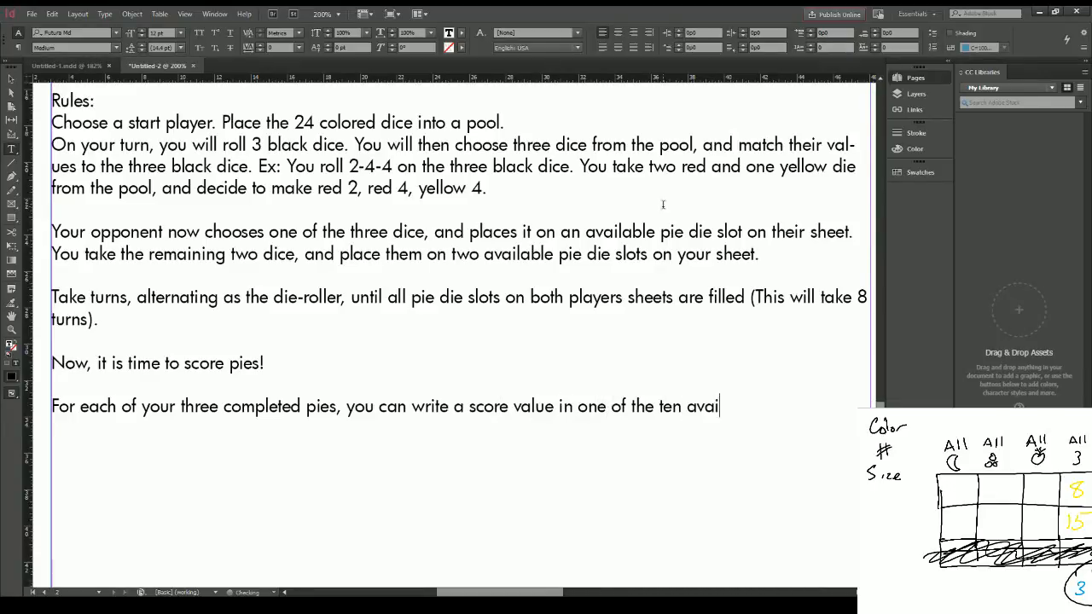
{"action": "type", "text": "lable slots."}
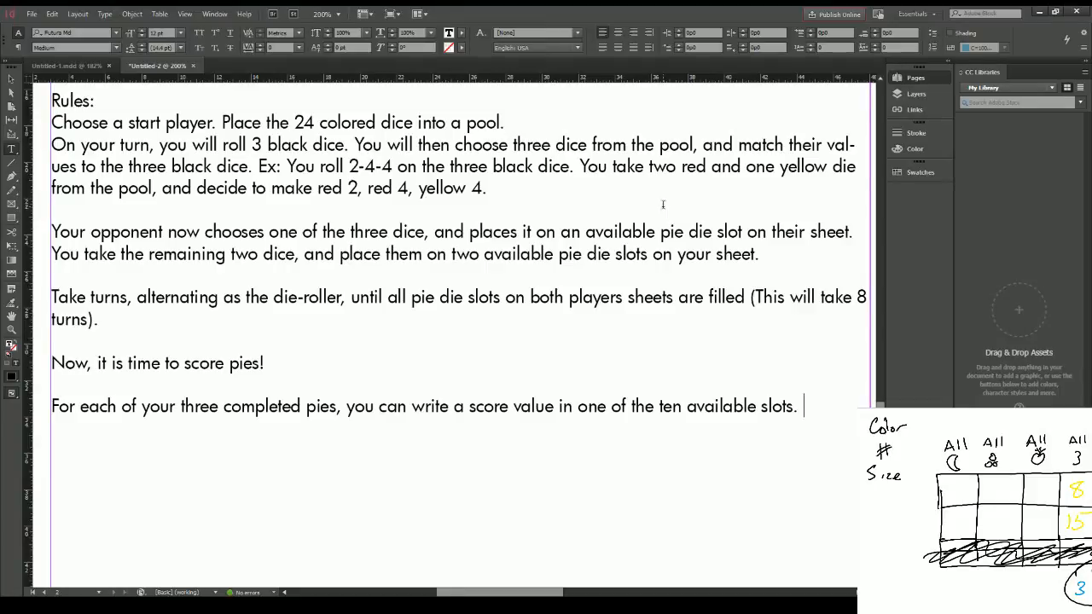
{"action": "type", "text": "The top"}
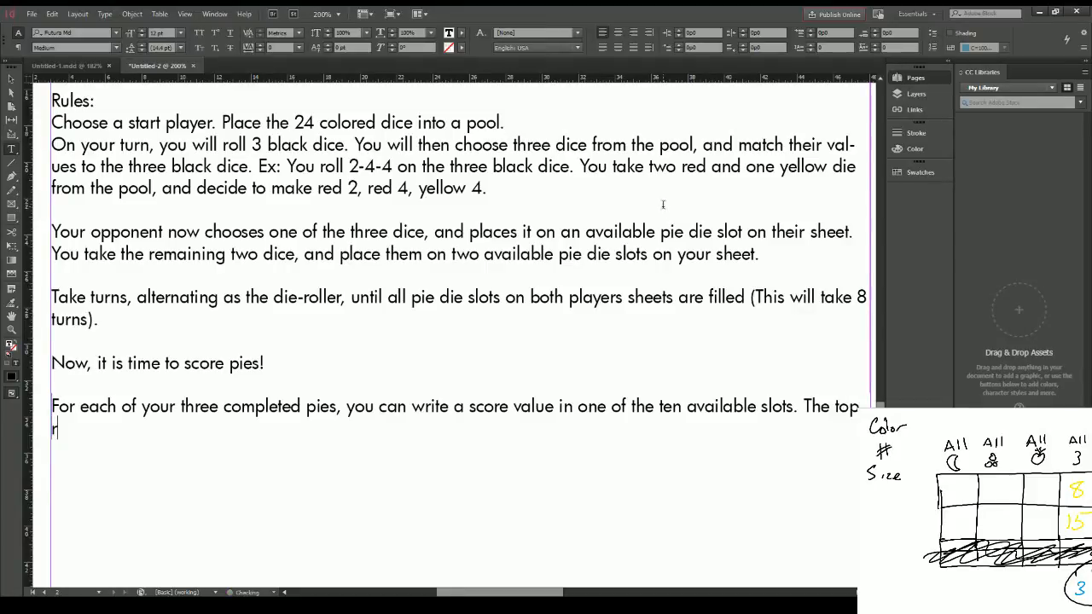
{"action": "type", "text": " row"}
{"action": "key", "text": "BackSpace"}
{"action": "key", "text": "BackSpace"}
{"action": "key", "text": "BackSpace"}
{"action": "key", "text": "BackSpace"}
{"action": "key", "text": "BackSpace"}
{"action": "key", "text": "BackSpace"}
{"action": "key", "text": "BackSpace"}
{"action": "key", "text": "BackSpace"}
{"action": "key", "text": "BackSpace"}
{"action": "key", "text": "BackSpace"}
{"action": "key", "text": "BackSpace"}
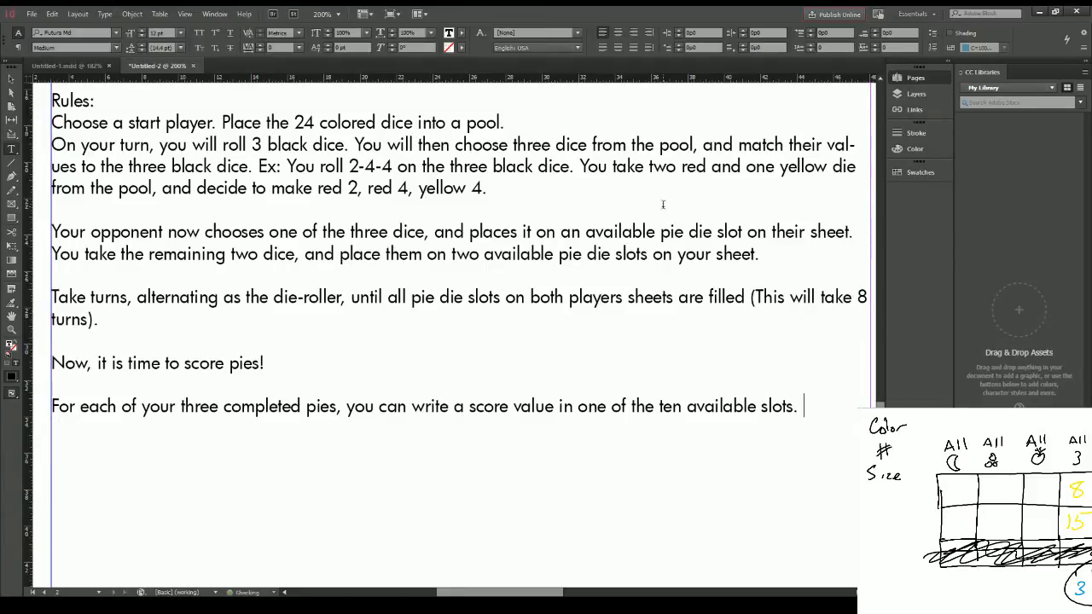
Step: Continue the scoring paragraph with "If entering in the top row, you add up the sum of all dice in the pie, and that is your"
{"action": "type", "text": "If enter i"}
{"action": "type", "text": "ing in the to"}
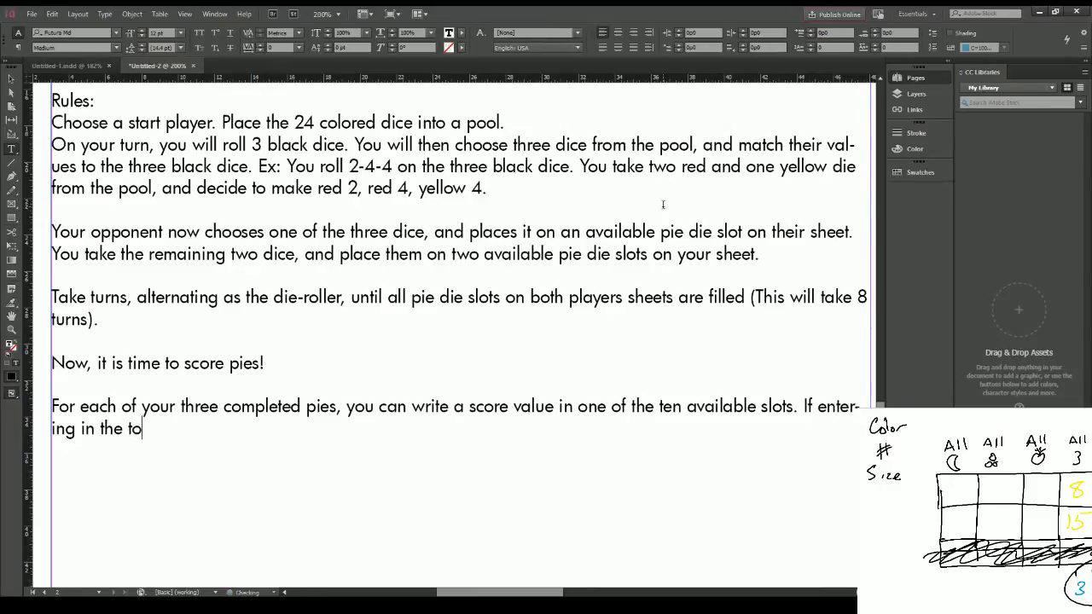
{"action": "type", "text": "p row, you must"}
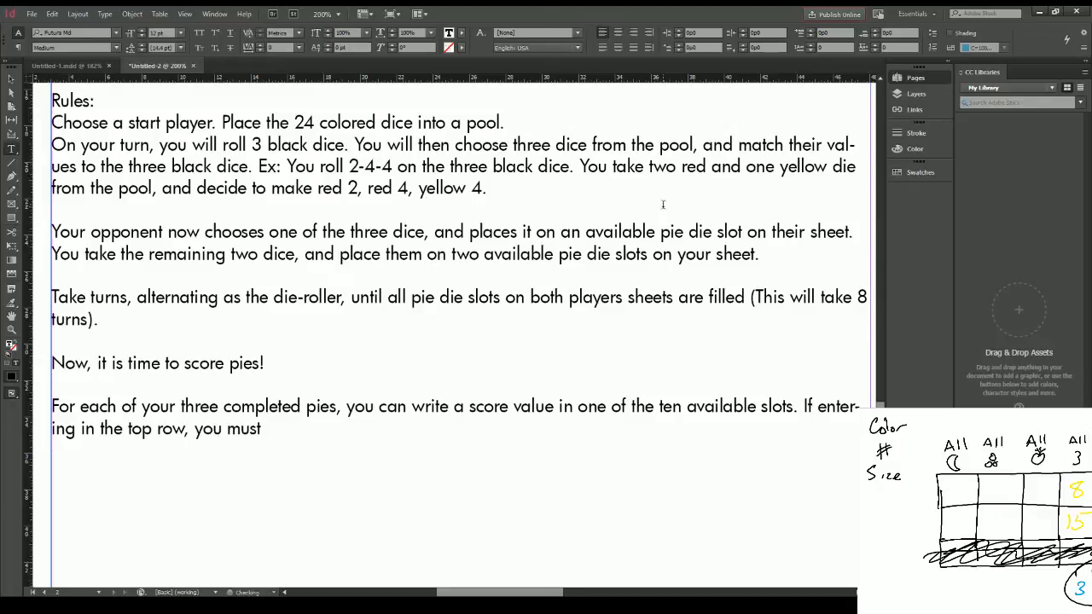
{"action": "key", "text": "BackSpace"}
{"action": "key", "text": "BackSpace"}
{"action": "key", "text": "BackSpace"}
{"action": "key", "text": "BackSpace"}
{"action": "type", "text": "add up the sum of all dice in th"}
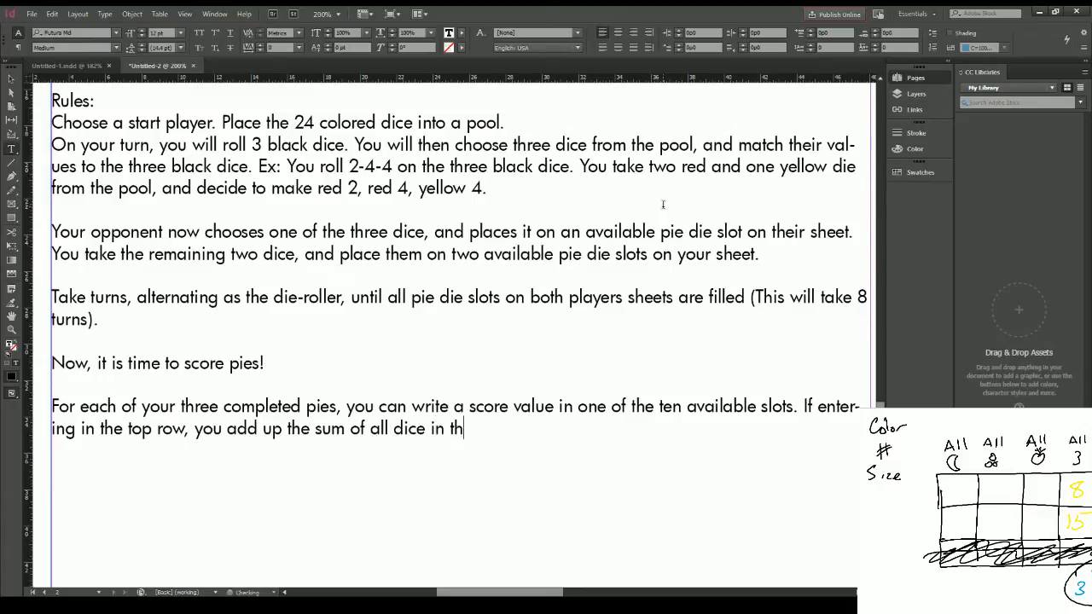
{"action": "type", "text": "e pie, and that is your"}
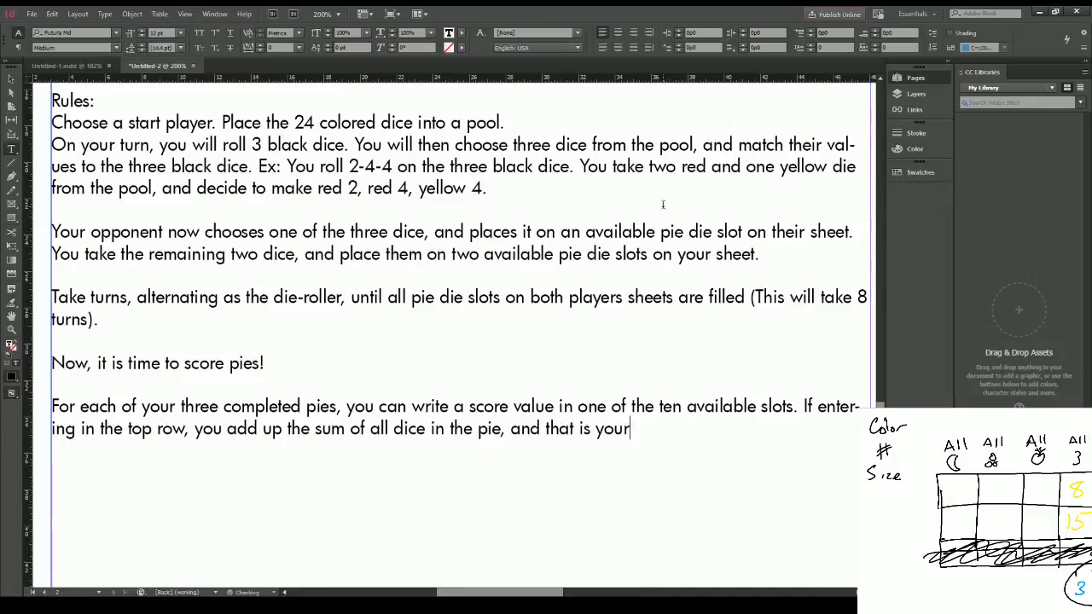